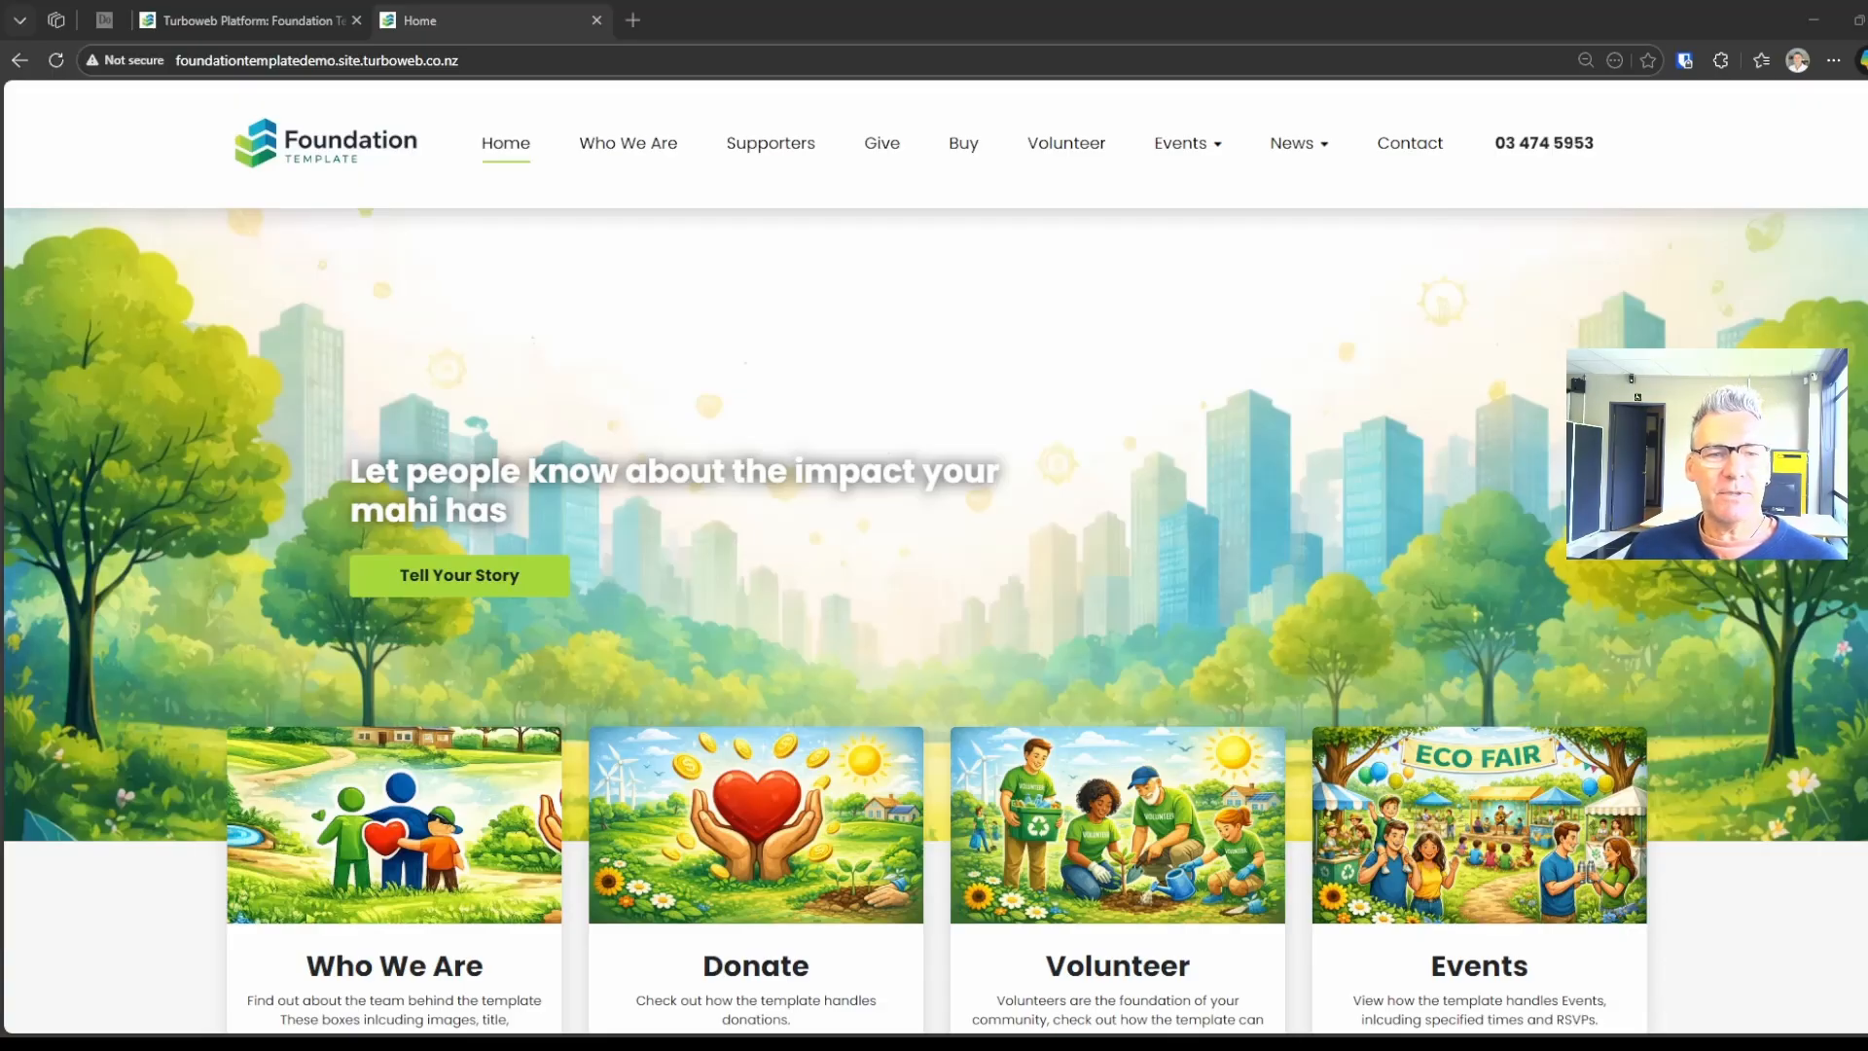
# Open the Foundation Template site's events page and look over the event listed there.
pyautogui.click(1172, 142)
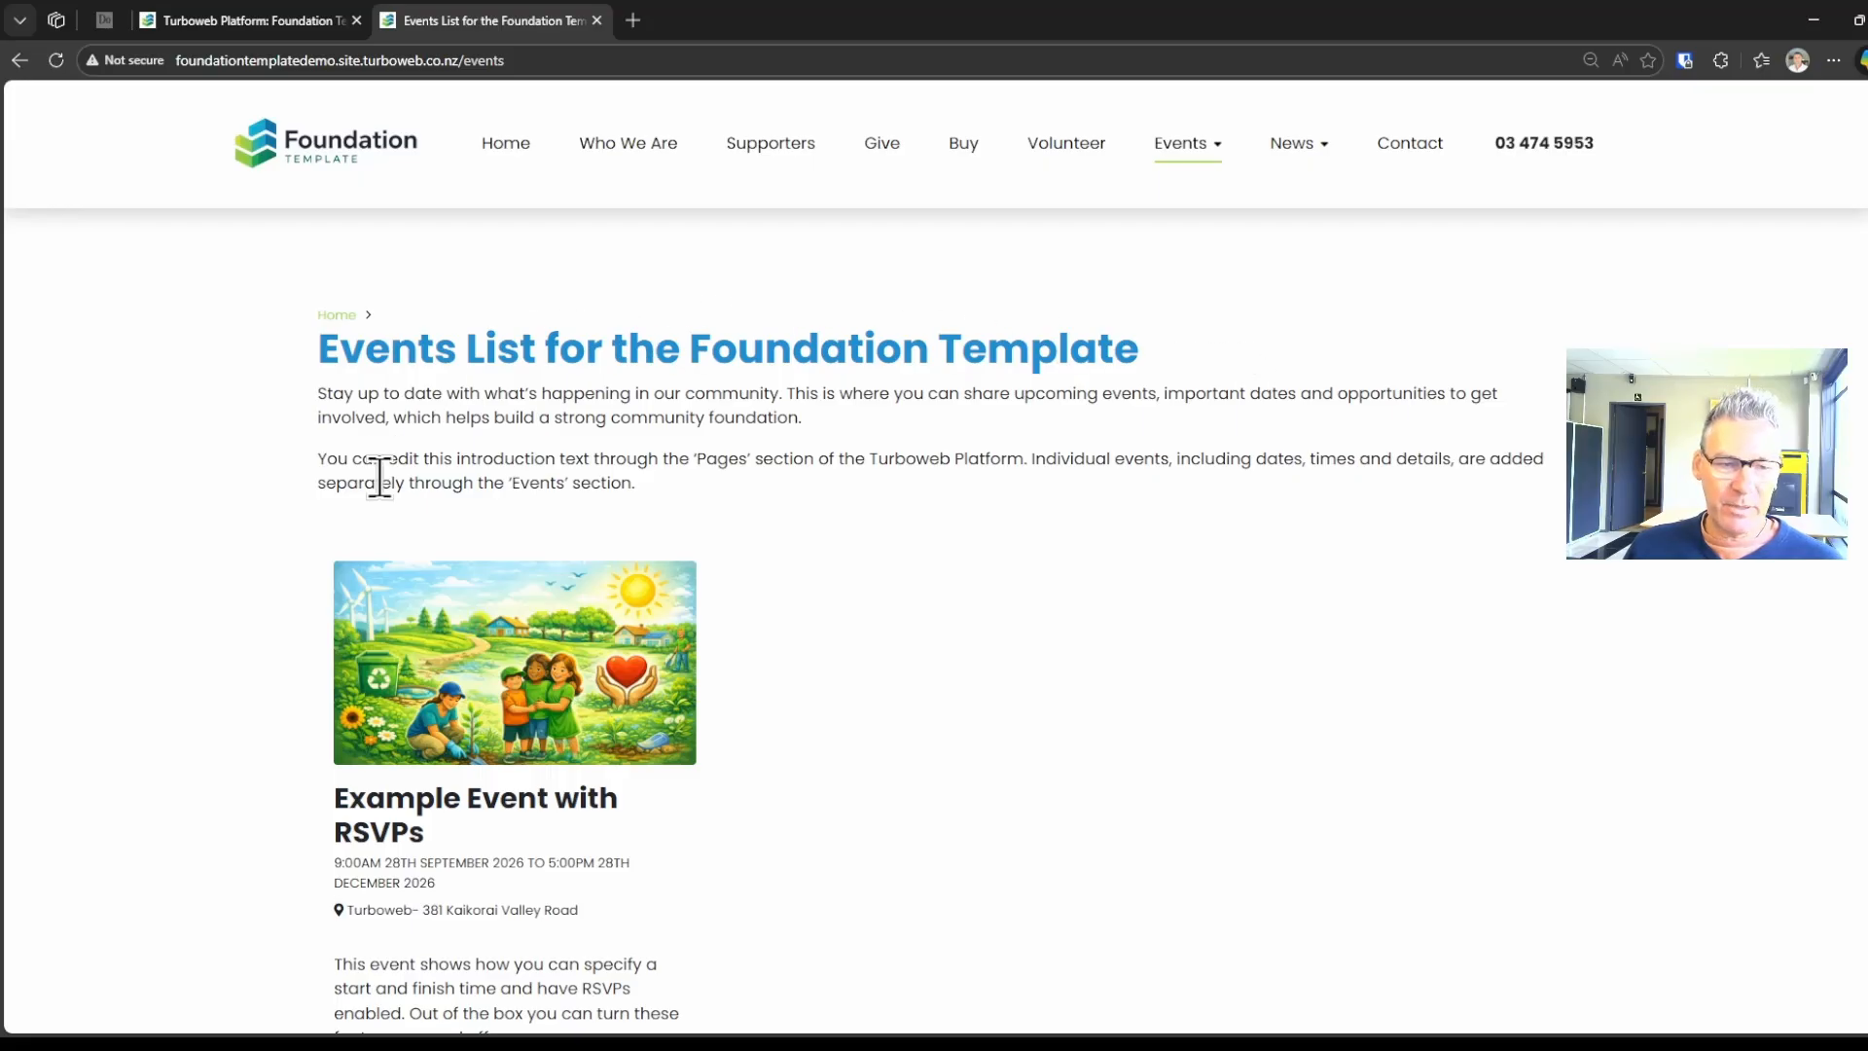
pyautogui.scroll(-2, 999, 457)
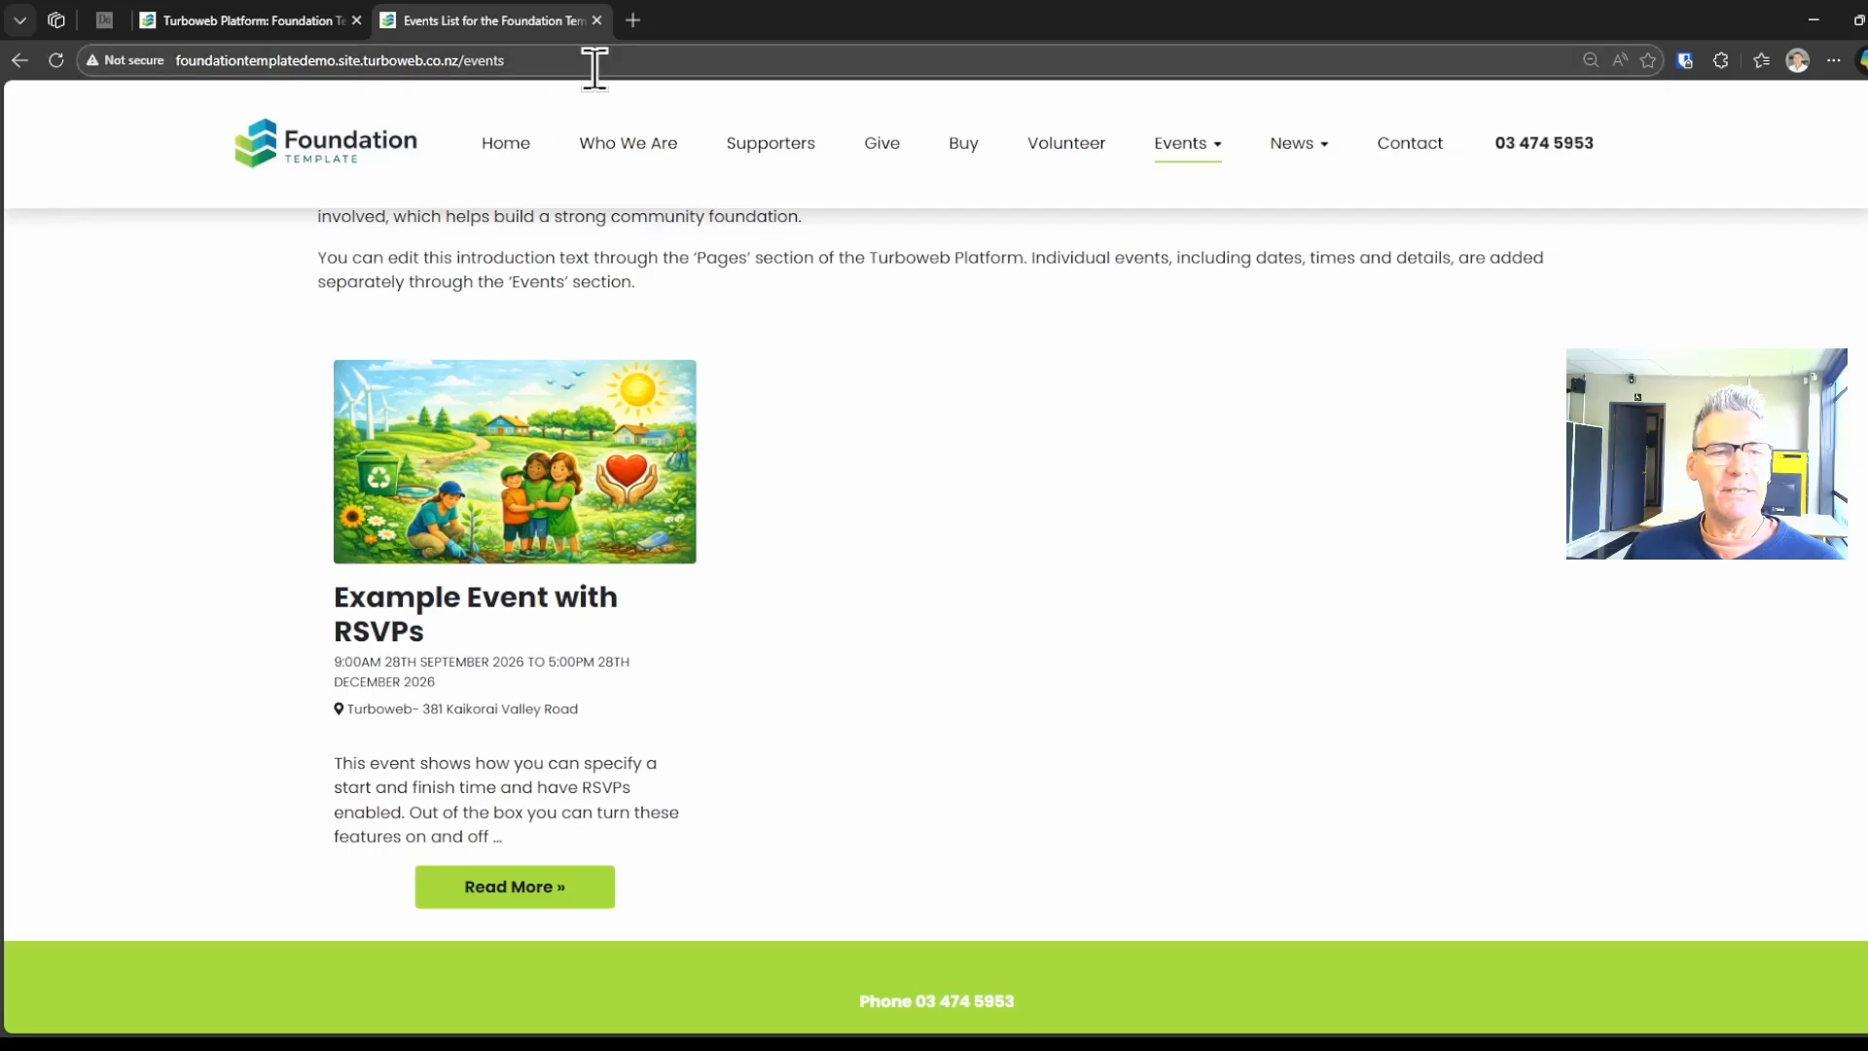
# Load akv.nz in a new browser tab and open its upcoming events page.
pyautogui.click(633, 20)
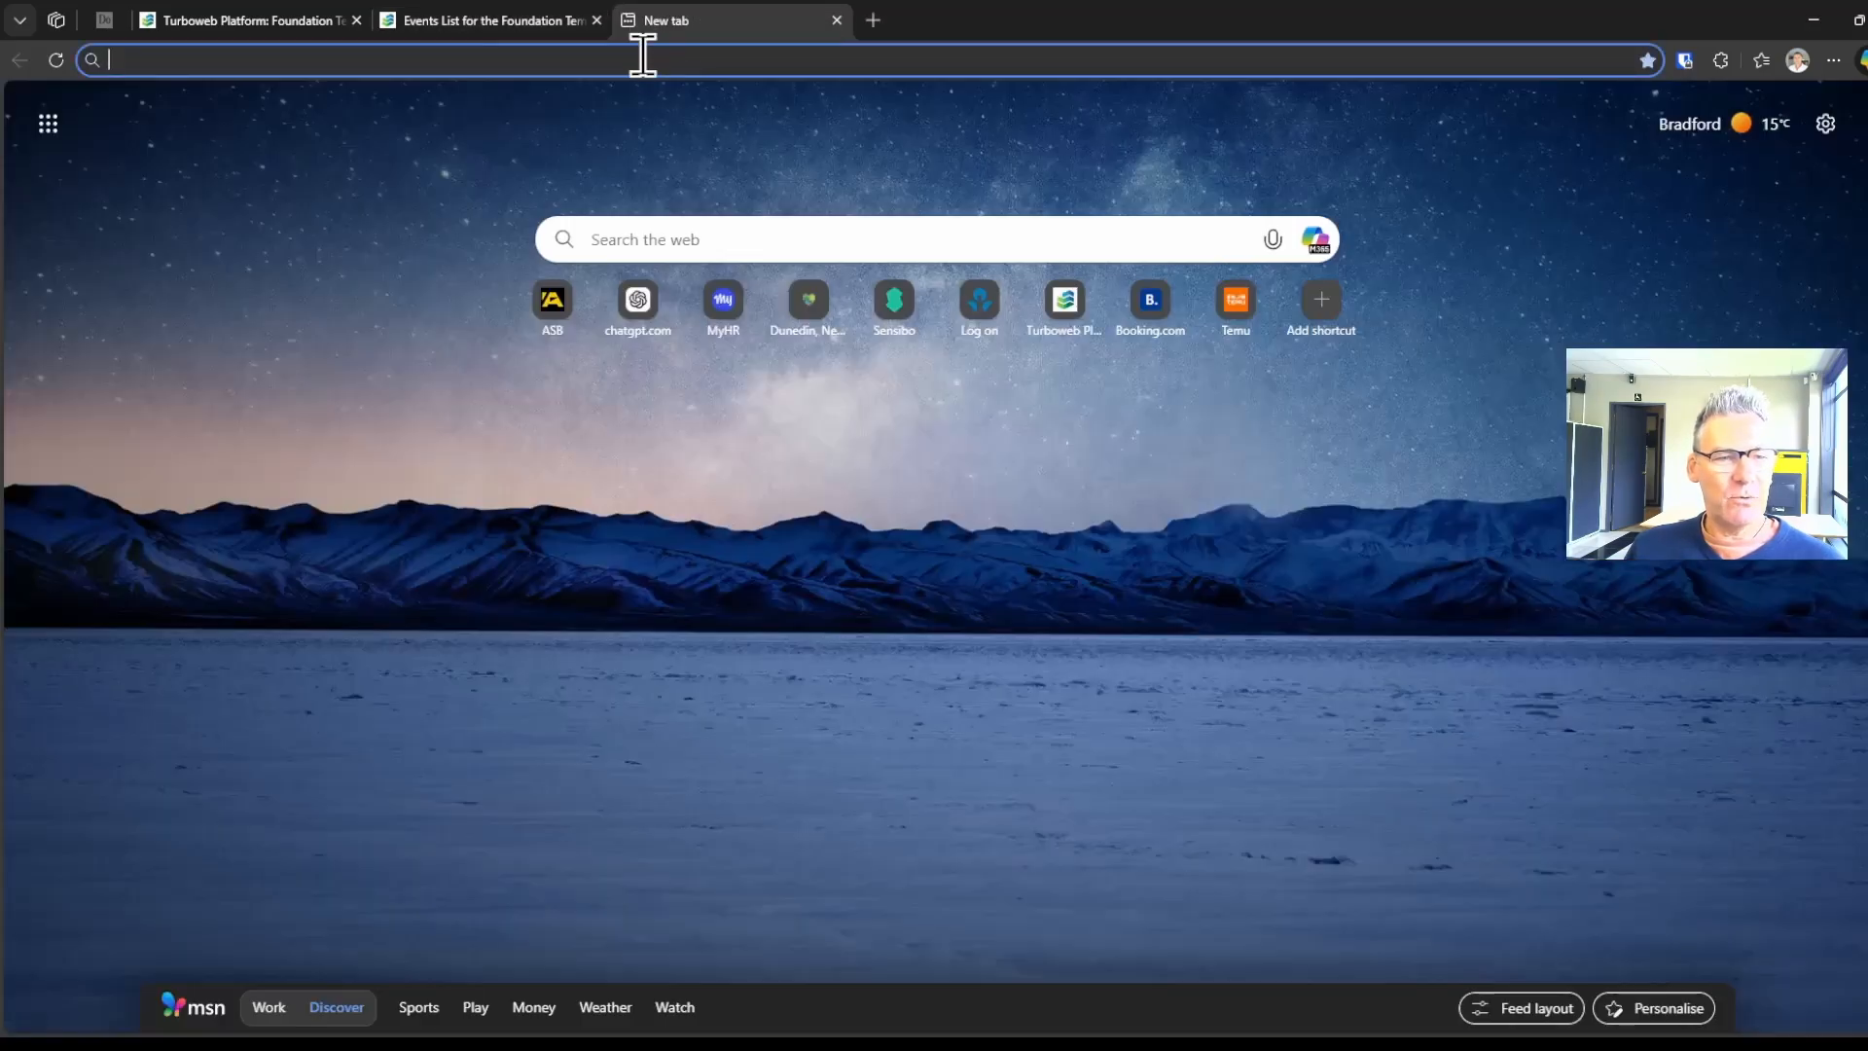
pyautogui.click(643, 59)
pyautogui.write('ak')
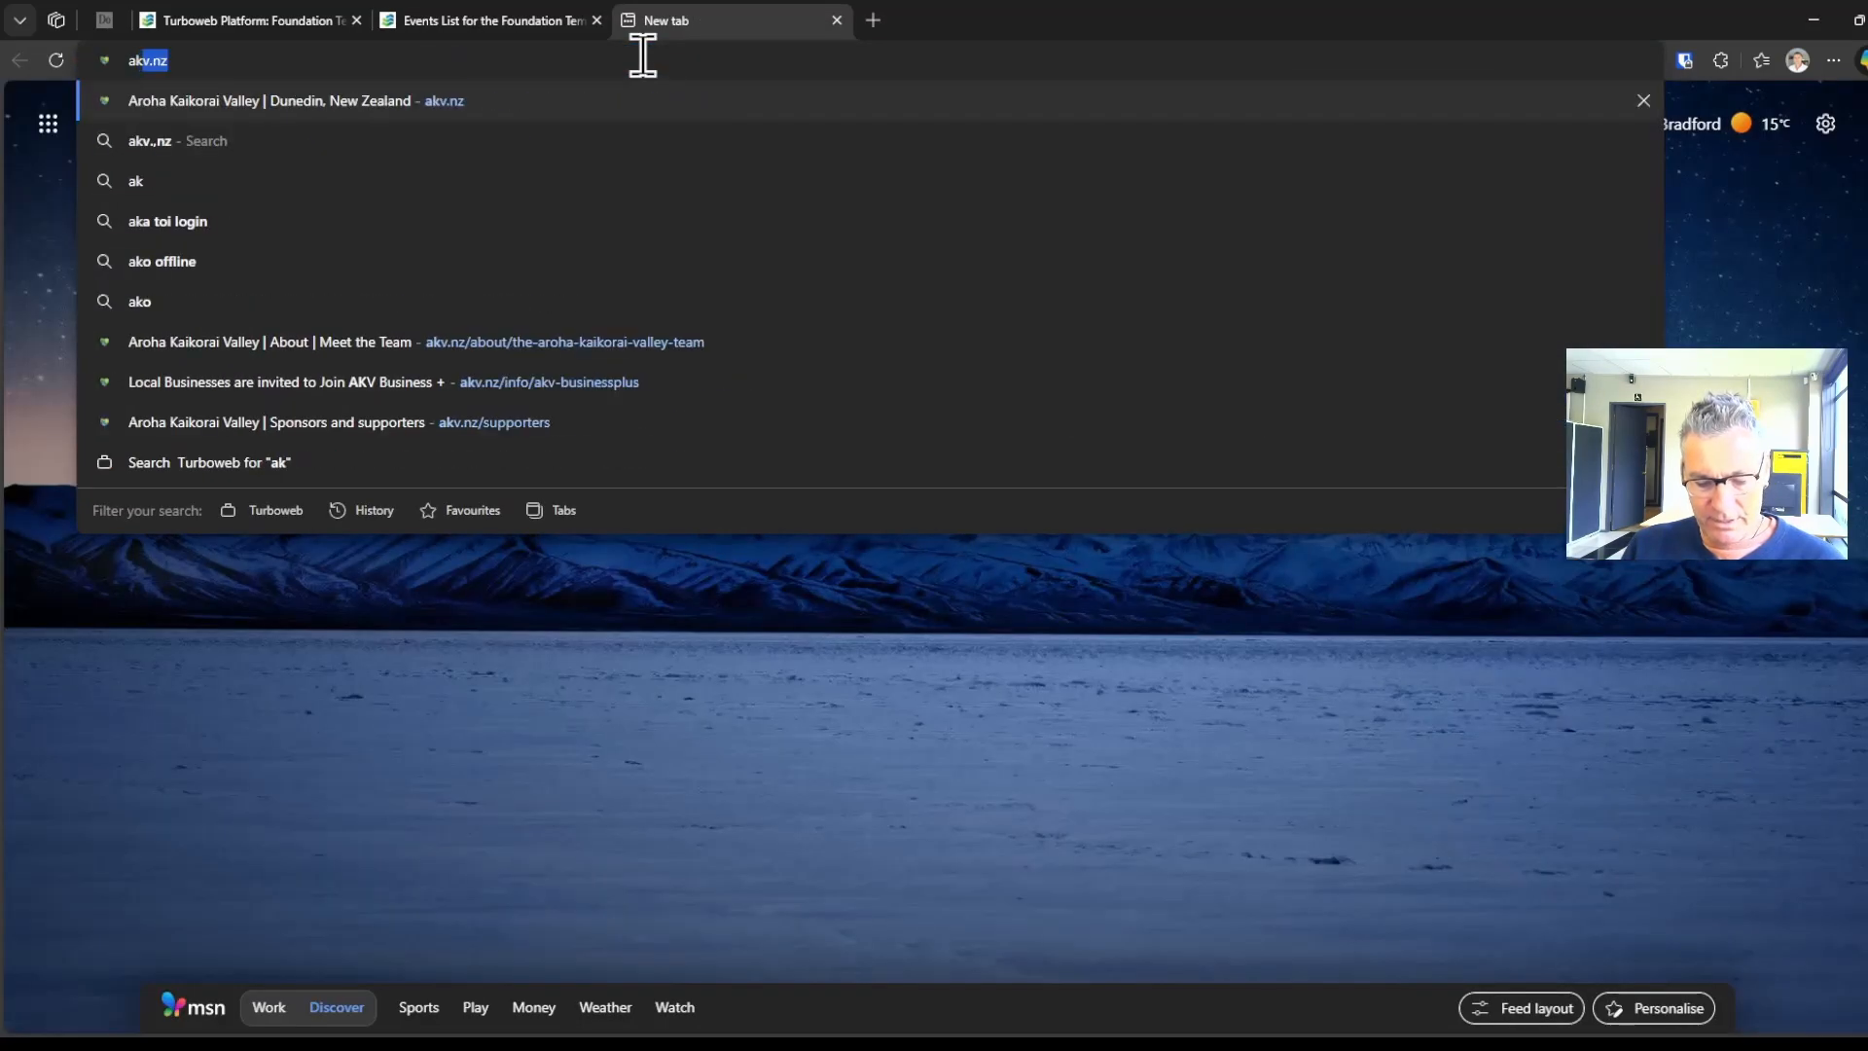
pyautogui.write('v')
pyautogui.press('Return')
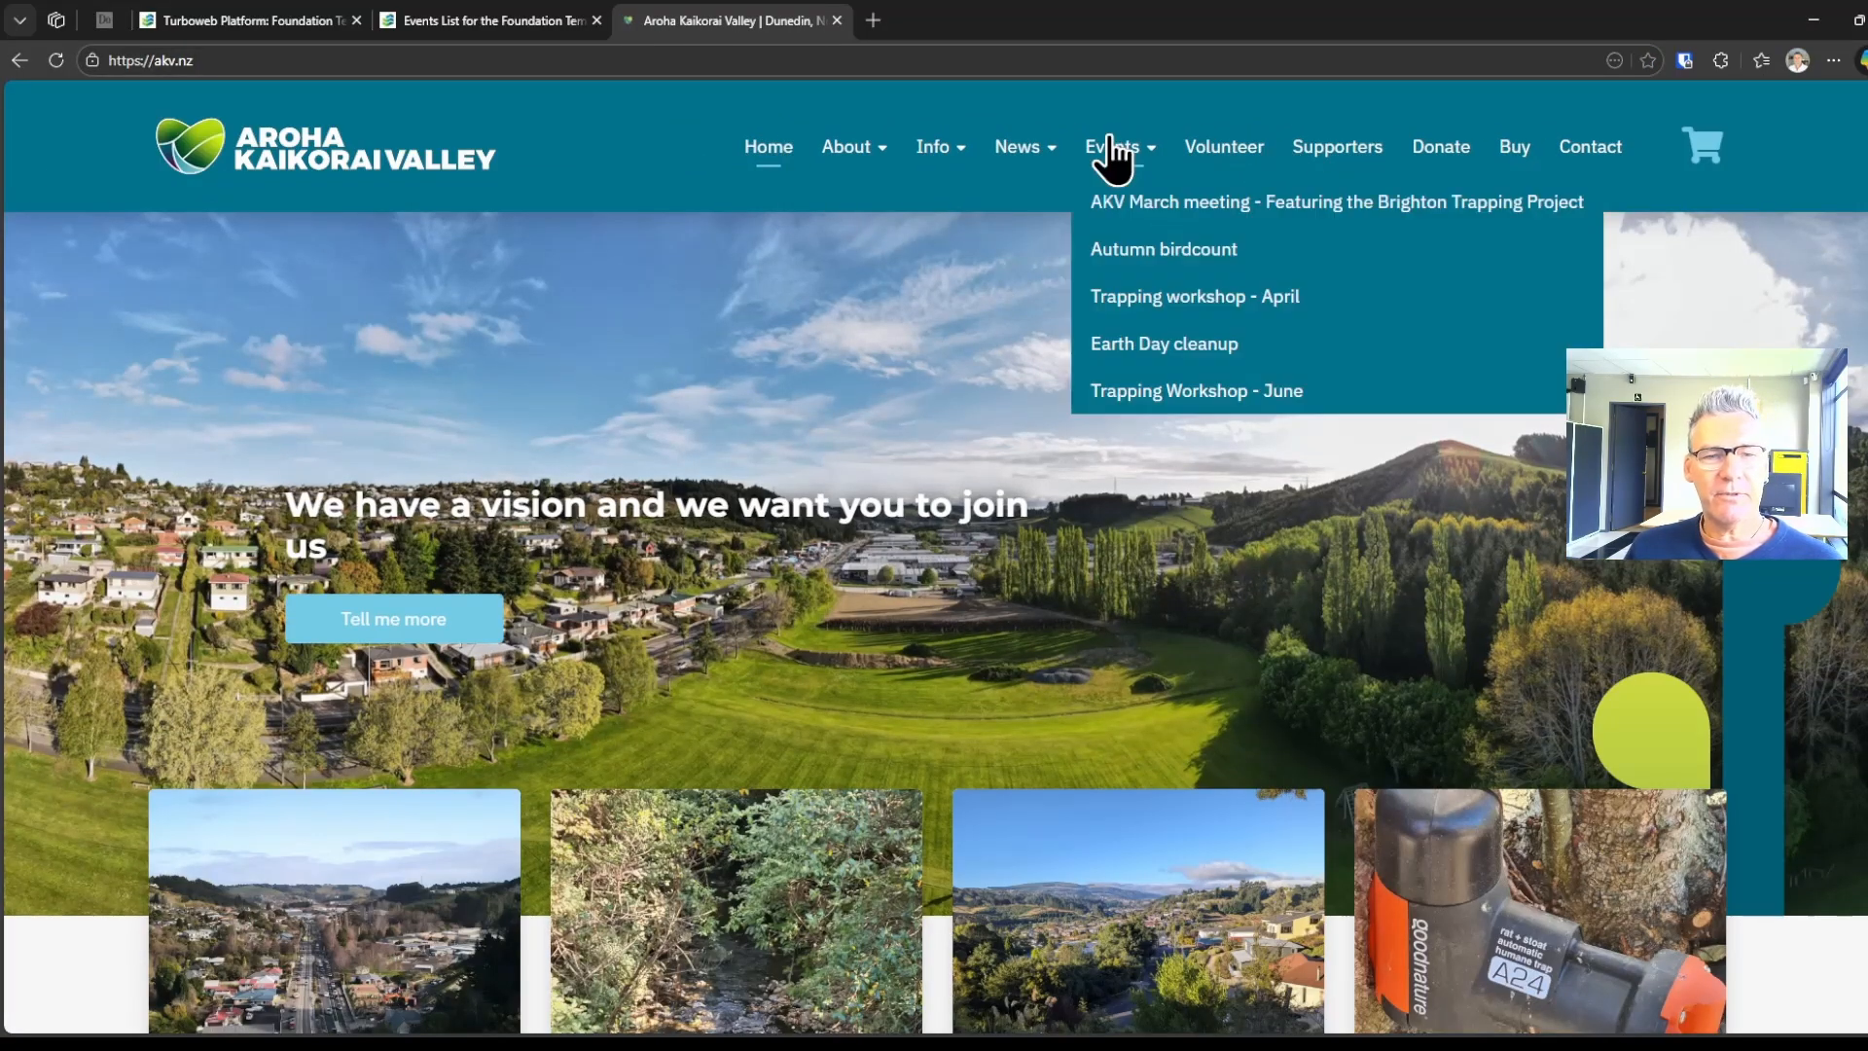
pyautogui.click(1109, 154)
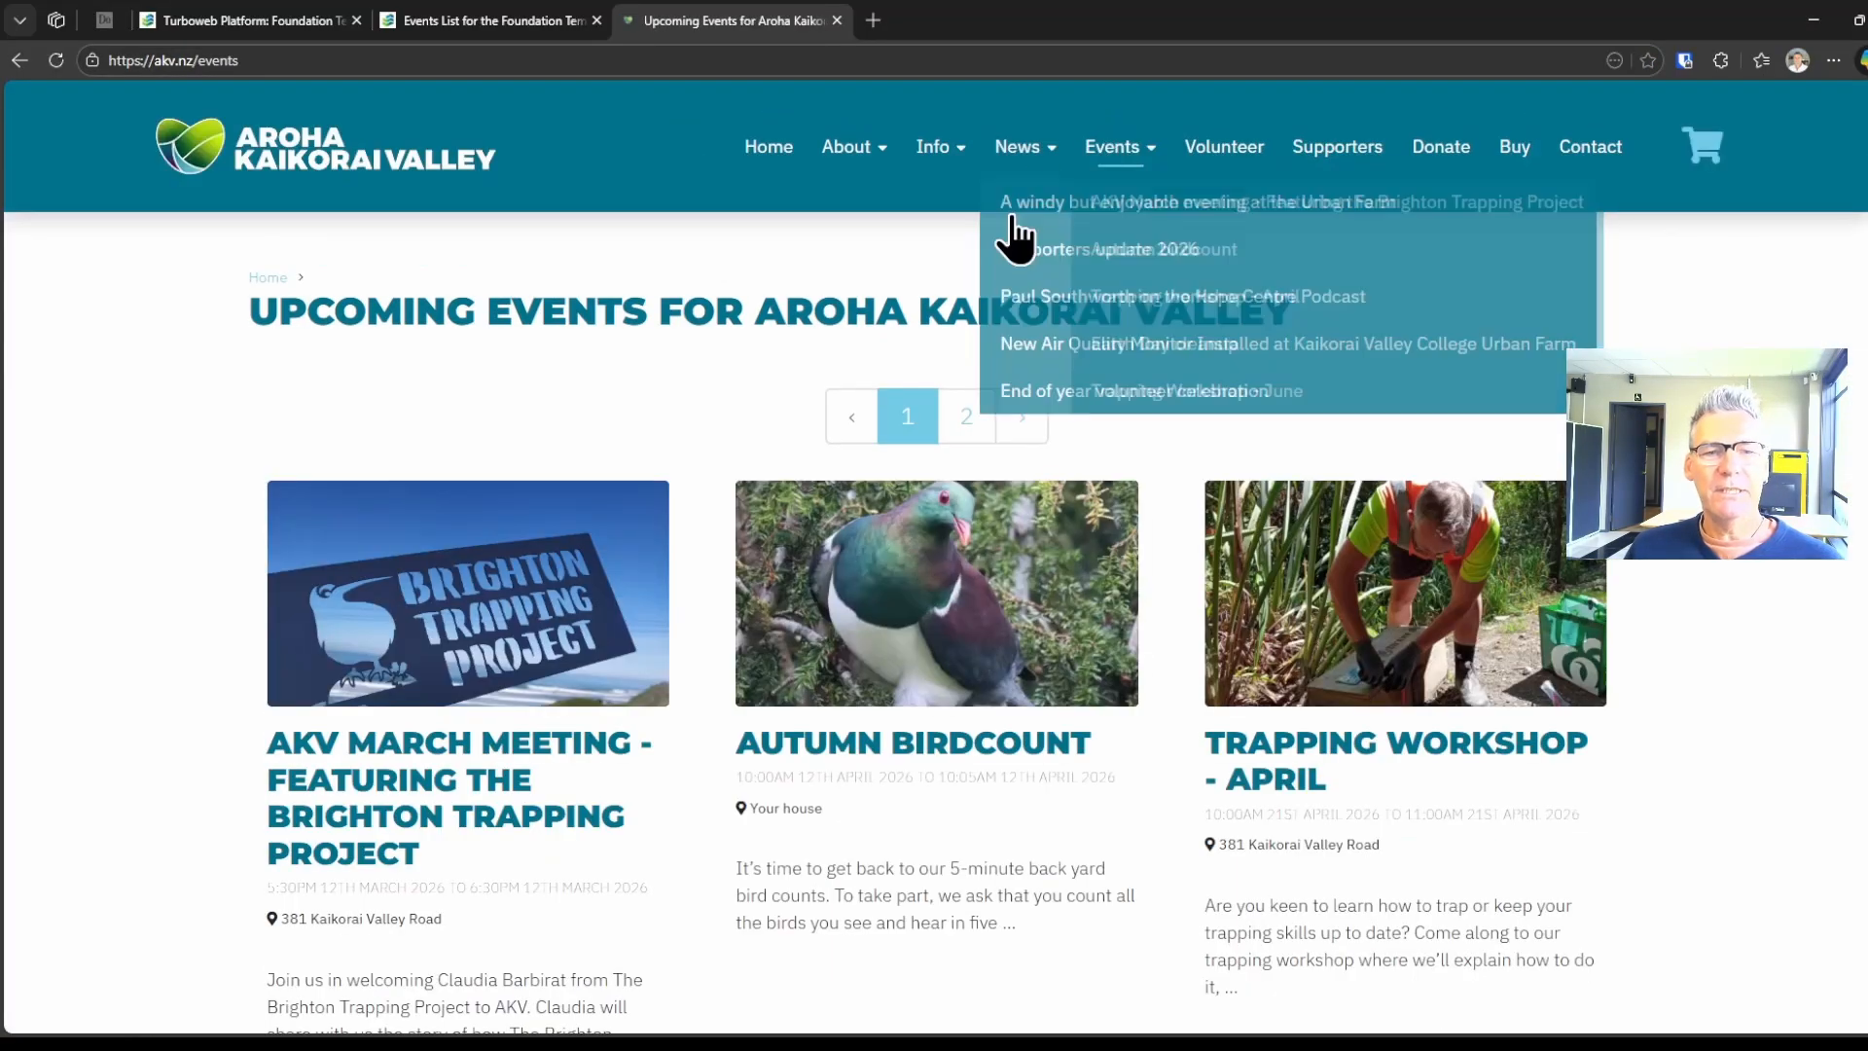
# Look through the upcoming events listed for Aroha Kaikorai Valley, including their dates and locations.
pyautogui.moveTo(1117, 151)
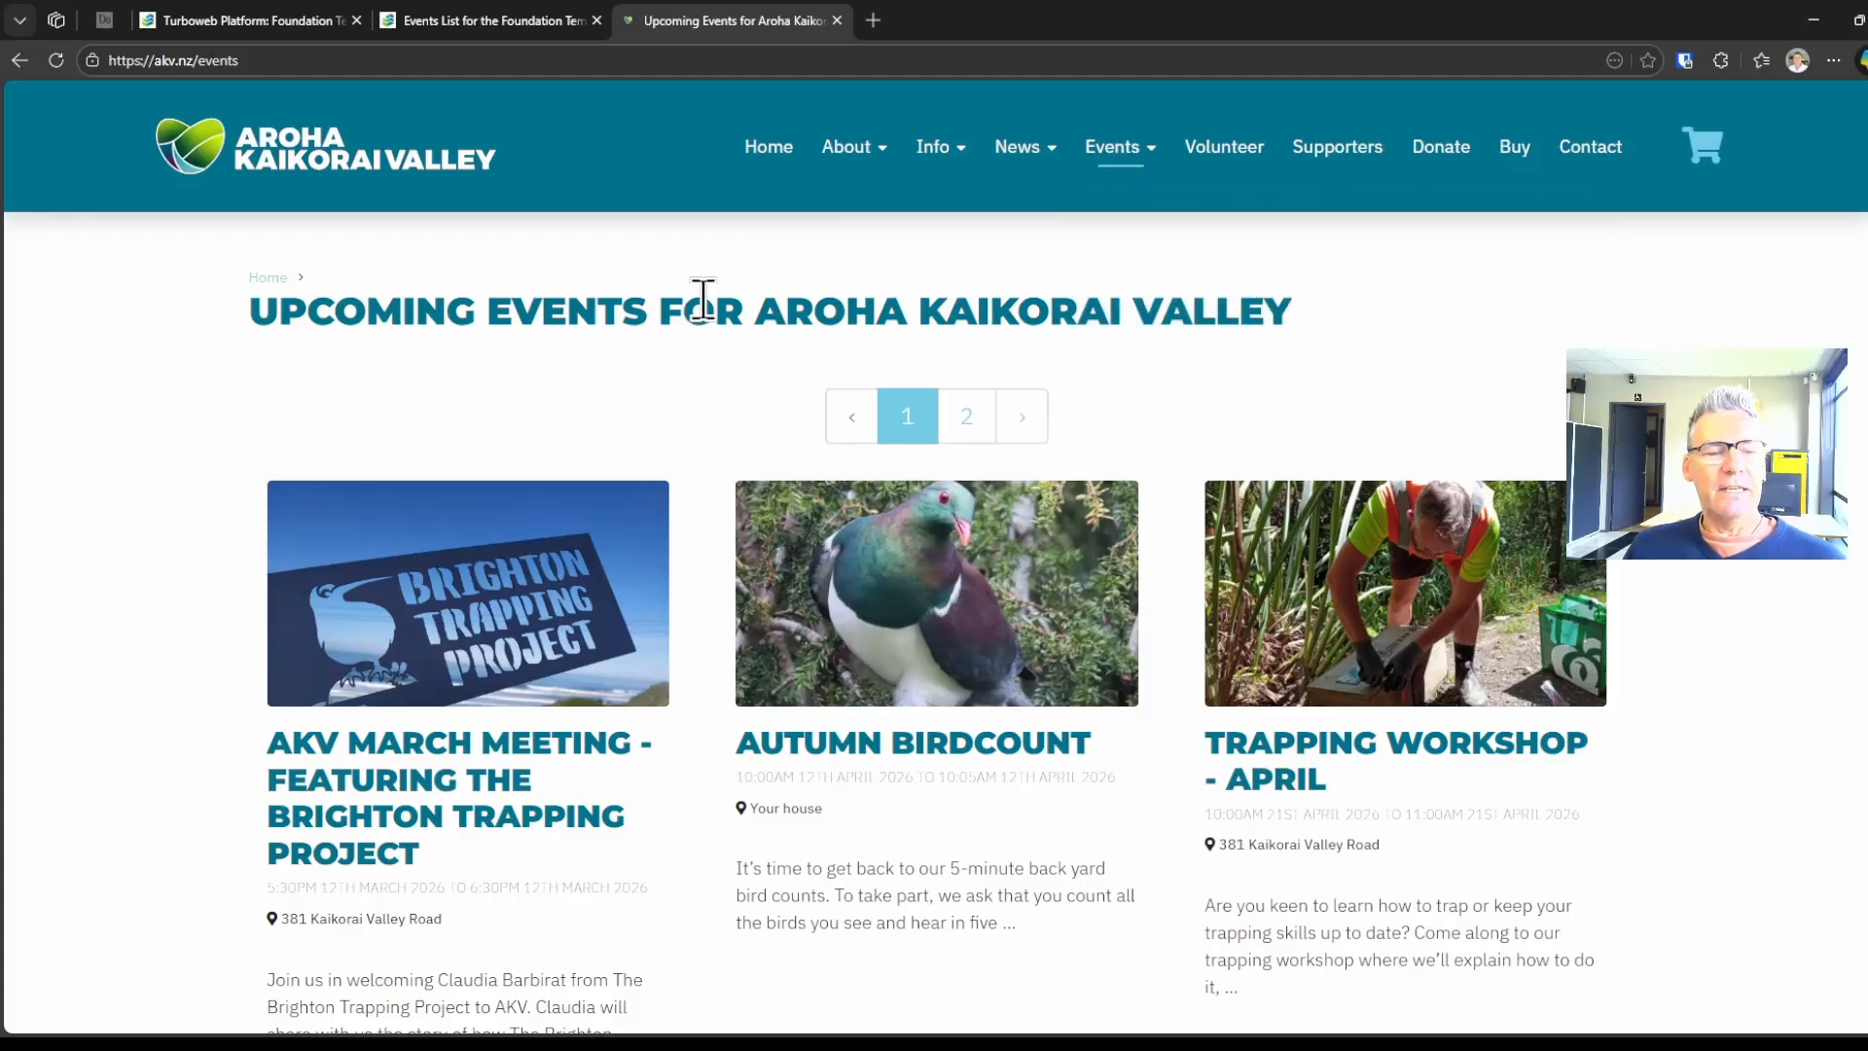
pyautogui.scroll(-3, 691, 299)
pyautogui.scroll(-7, 676, 359)
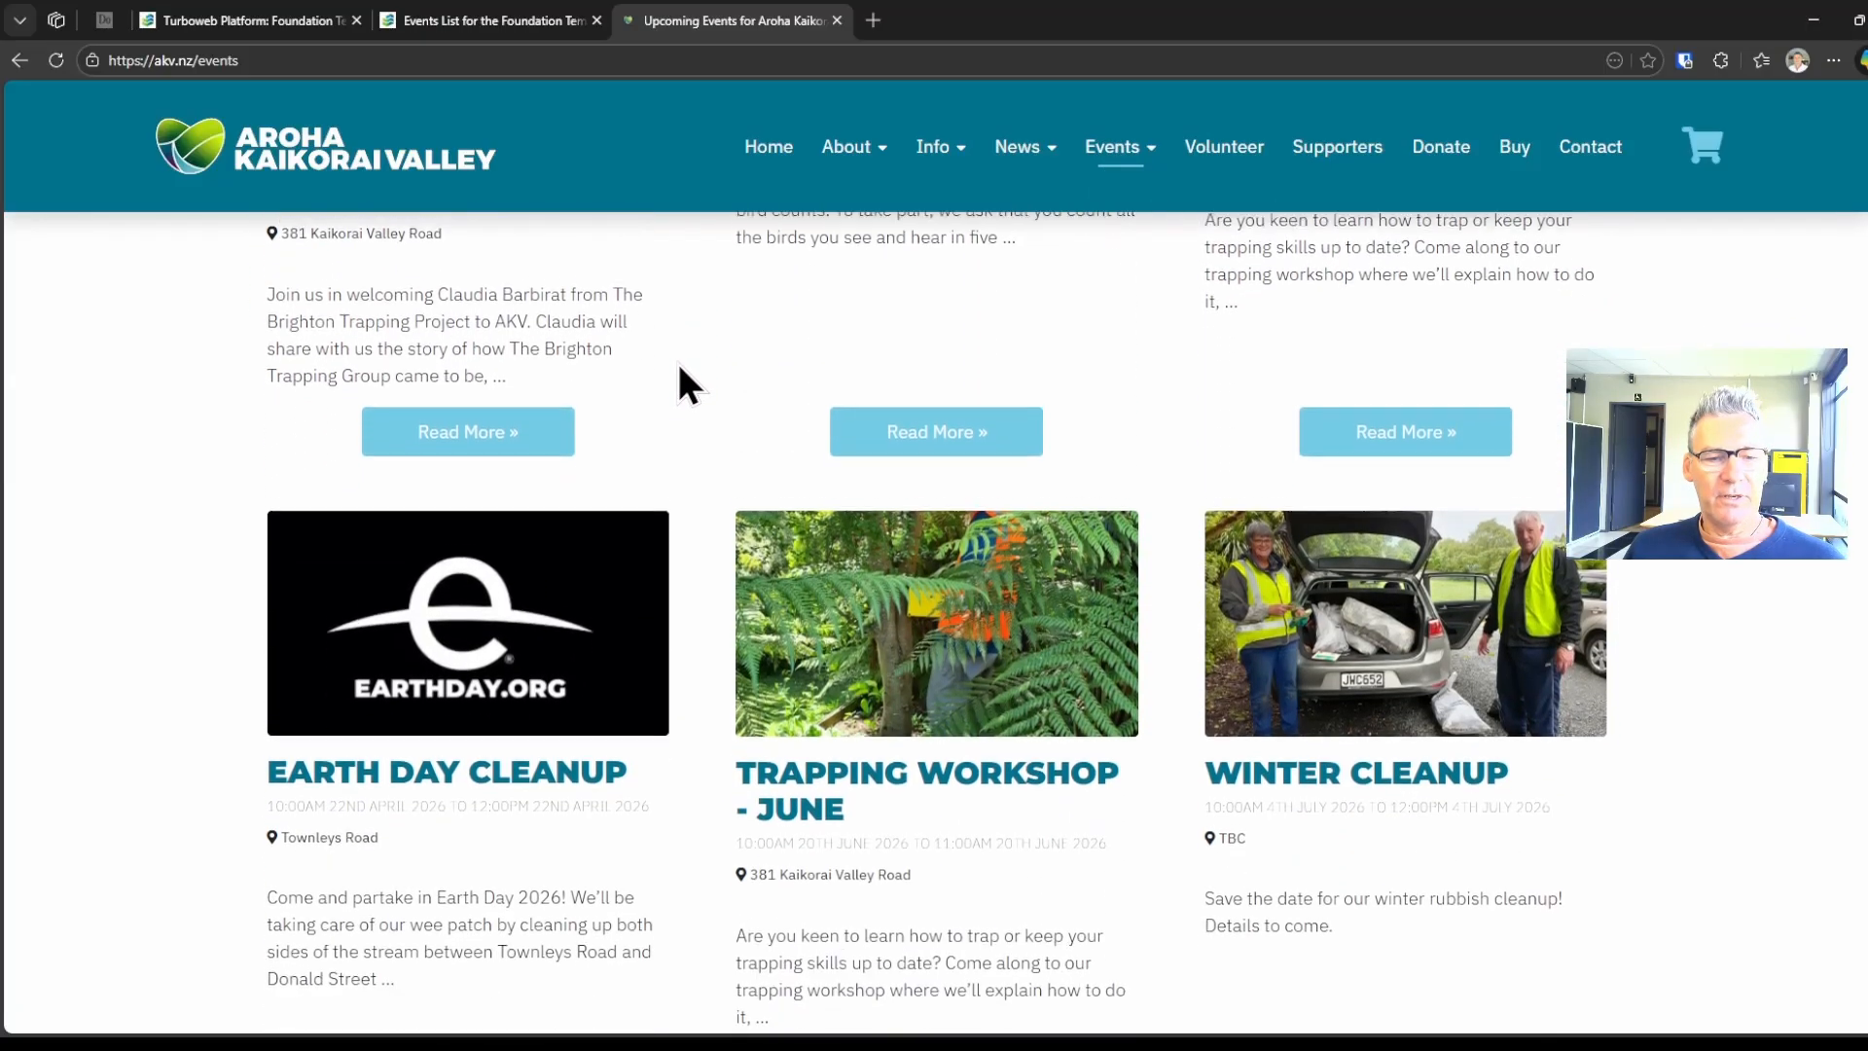
pyautogui.scroll(-8, 679, 368)
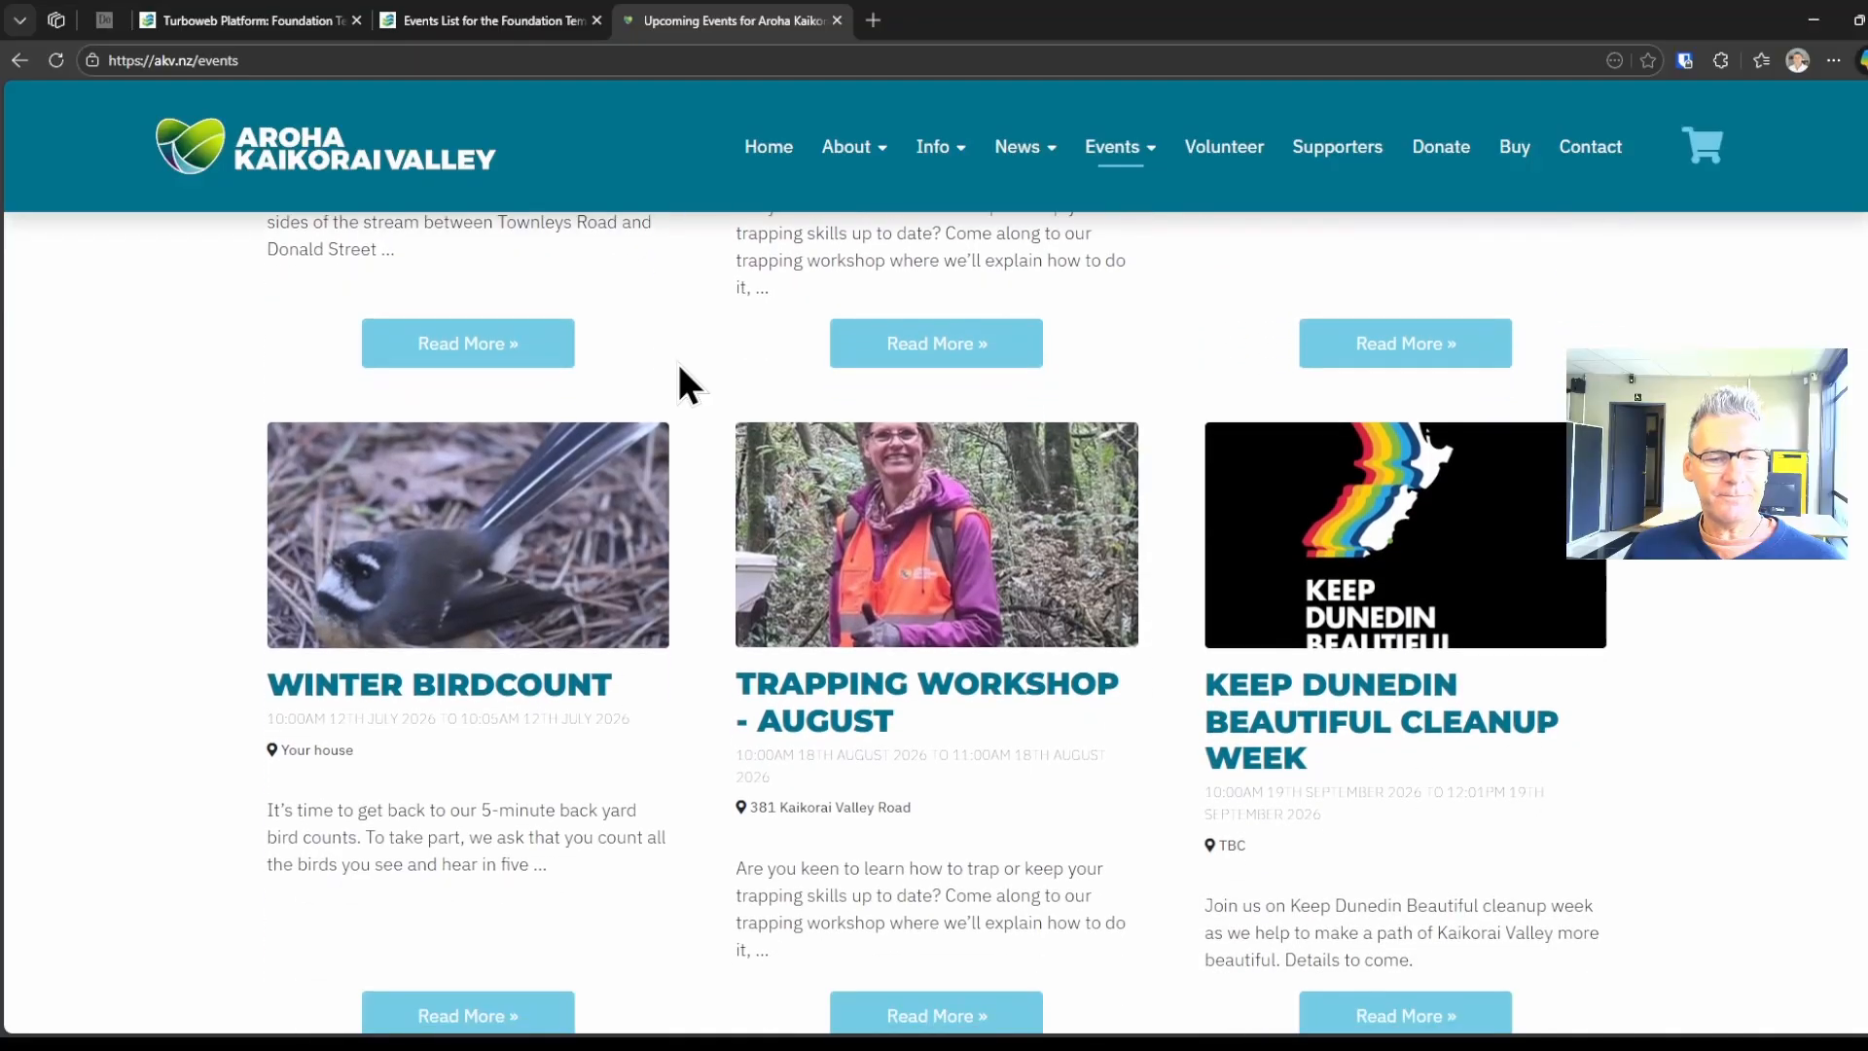
pyautogui.scroll(10, 676, 359)
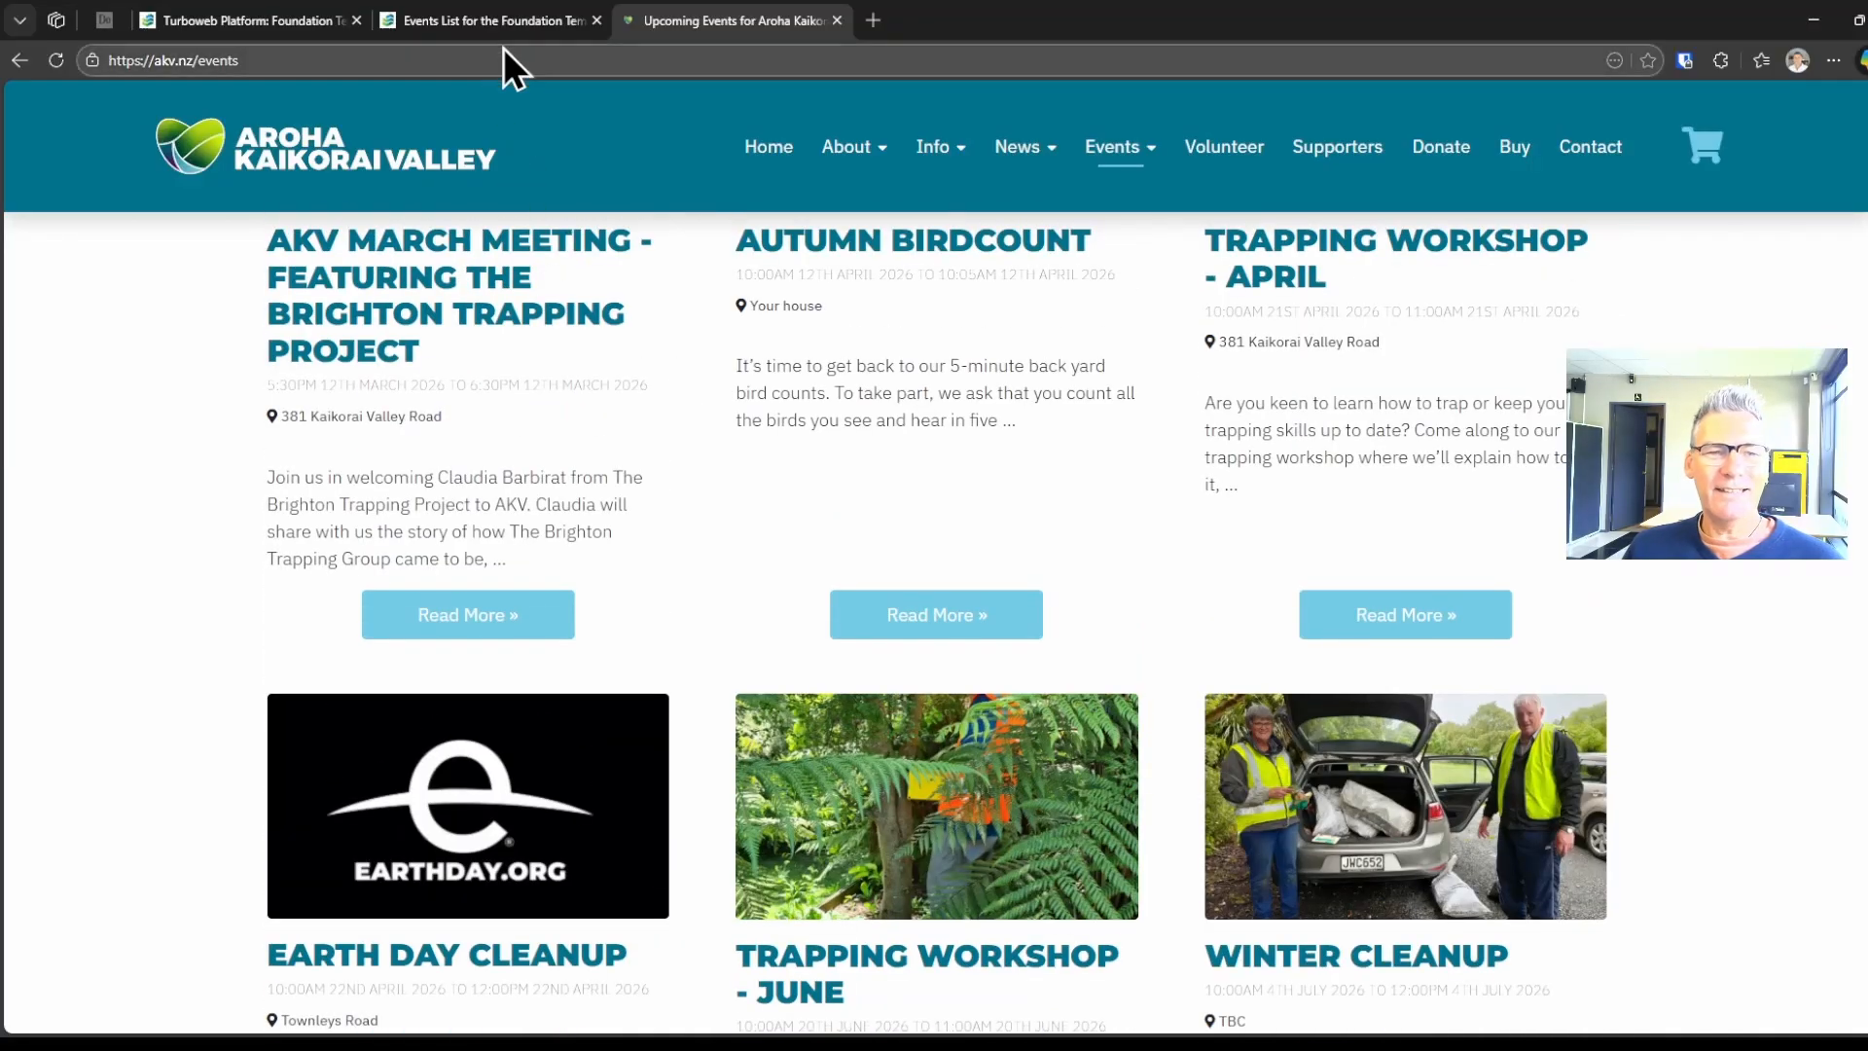
# Return to the Foundation Template site, open "Example Event with RSVPs" and view its four gallery images enlarged.
pyautogui.click(499, 27)
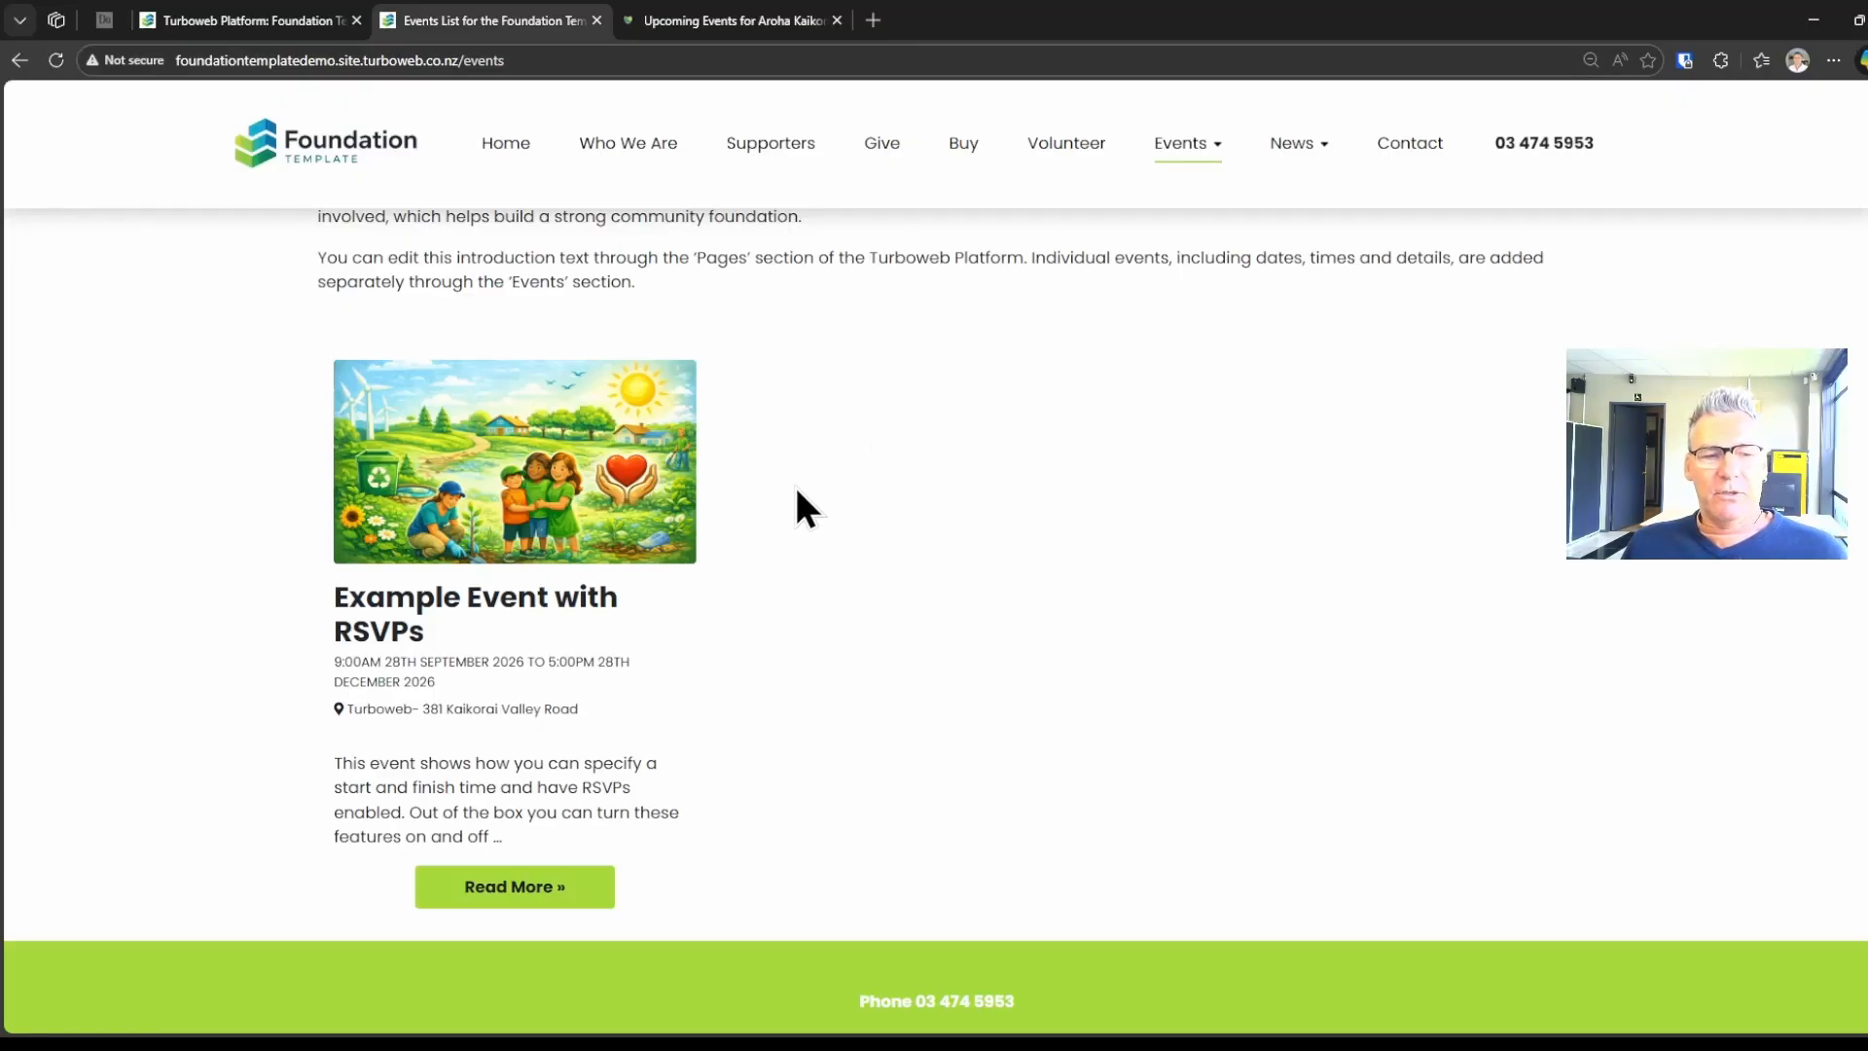
pyautogui.click(496, 502)
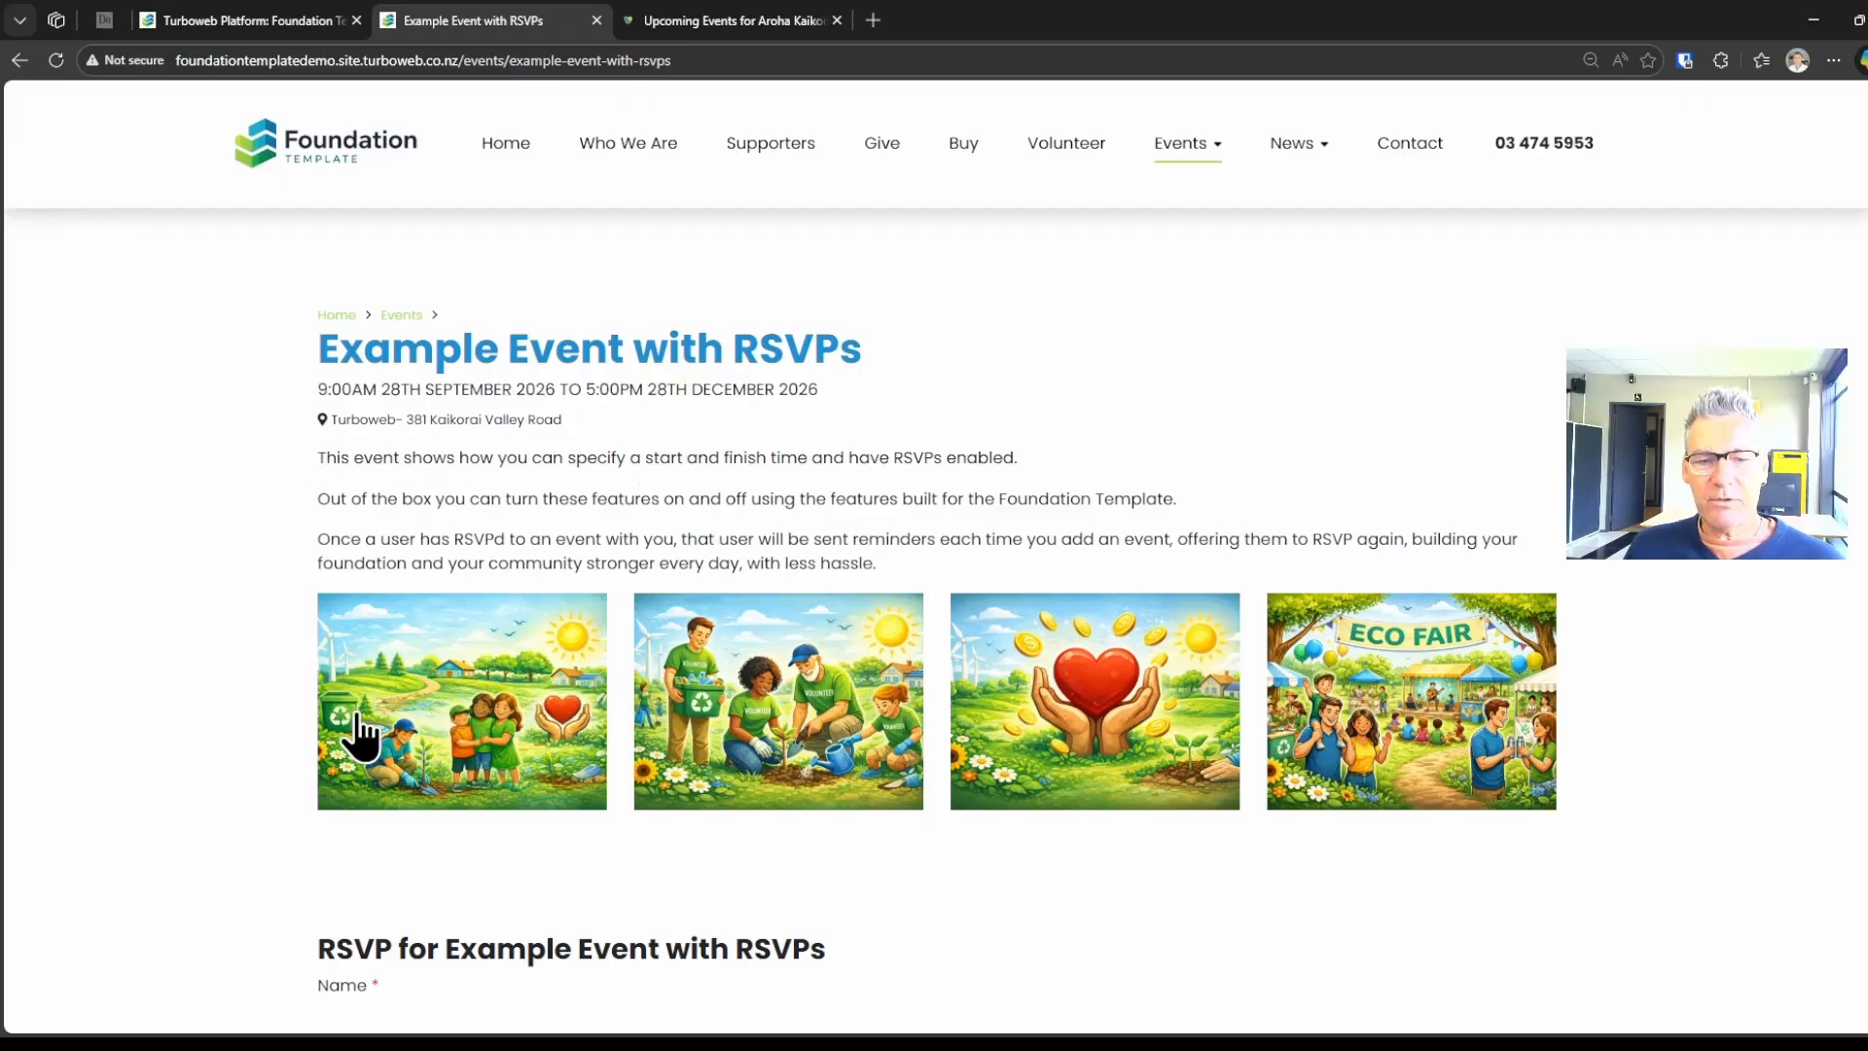
pyautogui.click(417, 725)
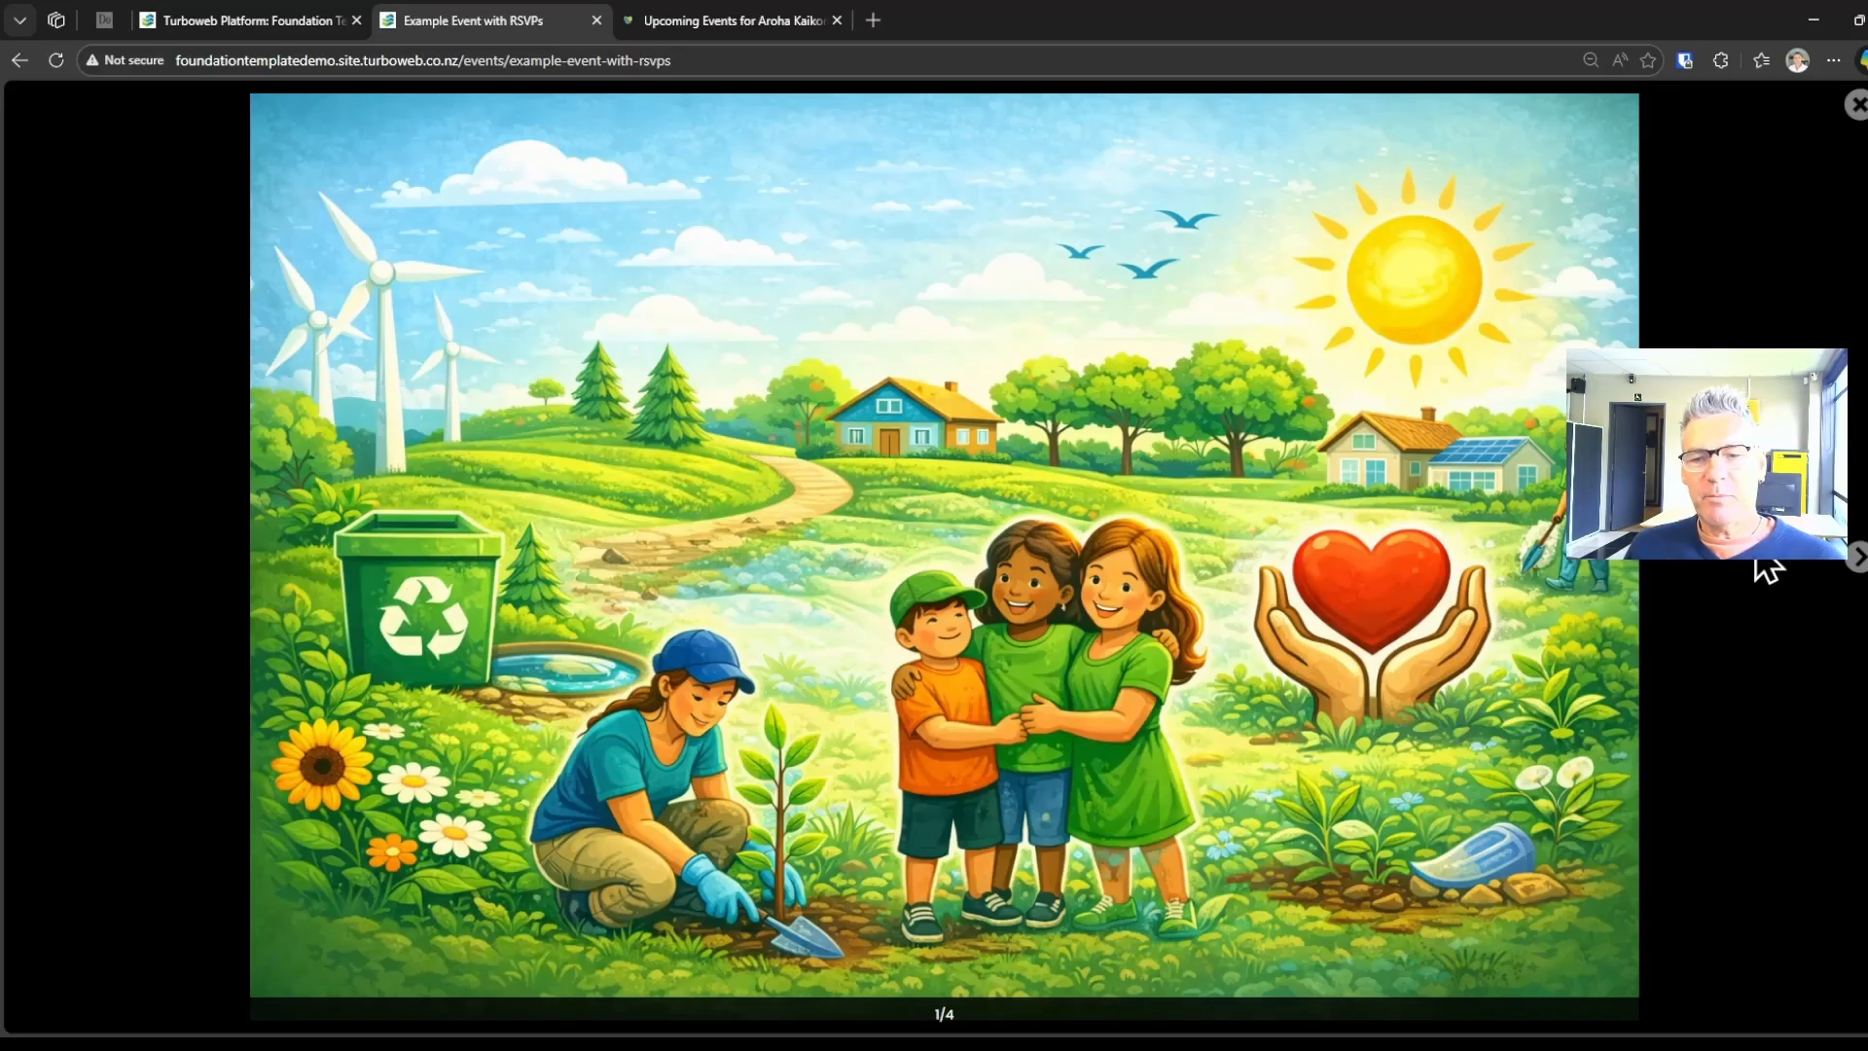
pyautogui.click(1855, 559)
pyautogui.click(1855, 559)
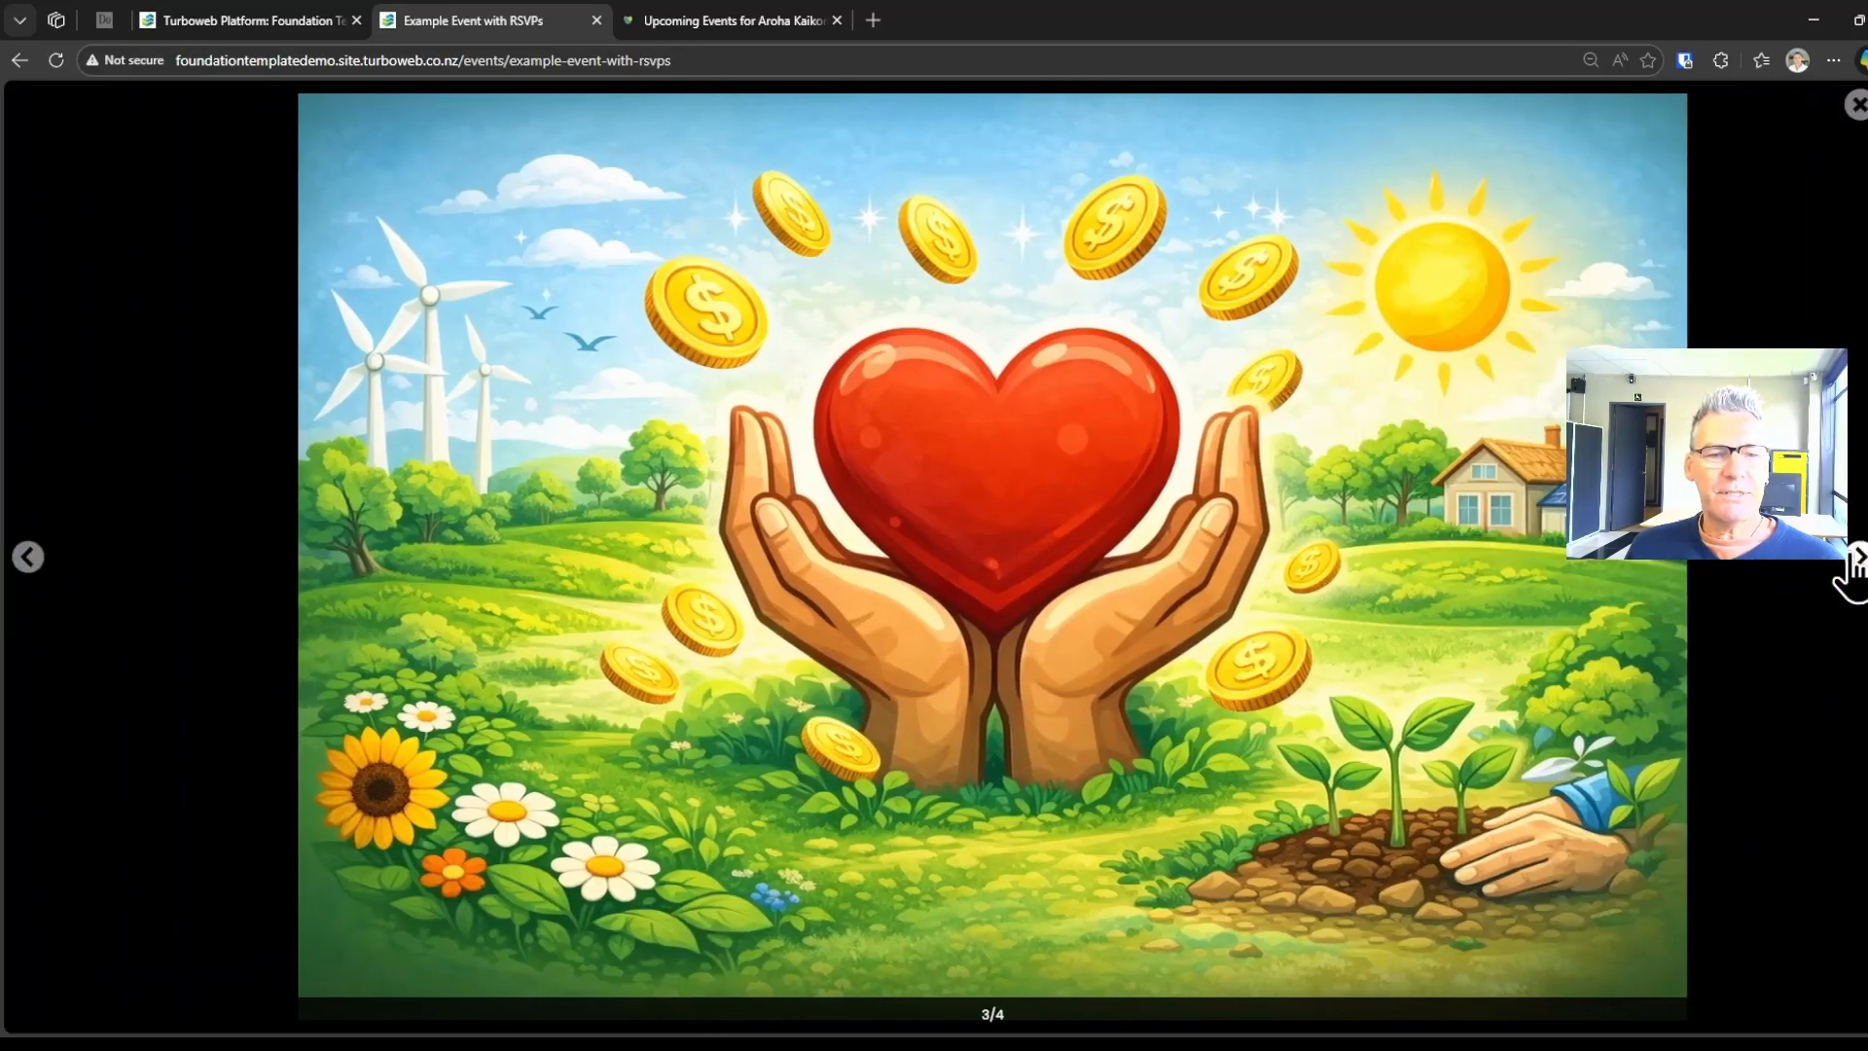
pyautogui.click(1855, 560)
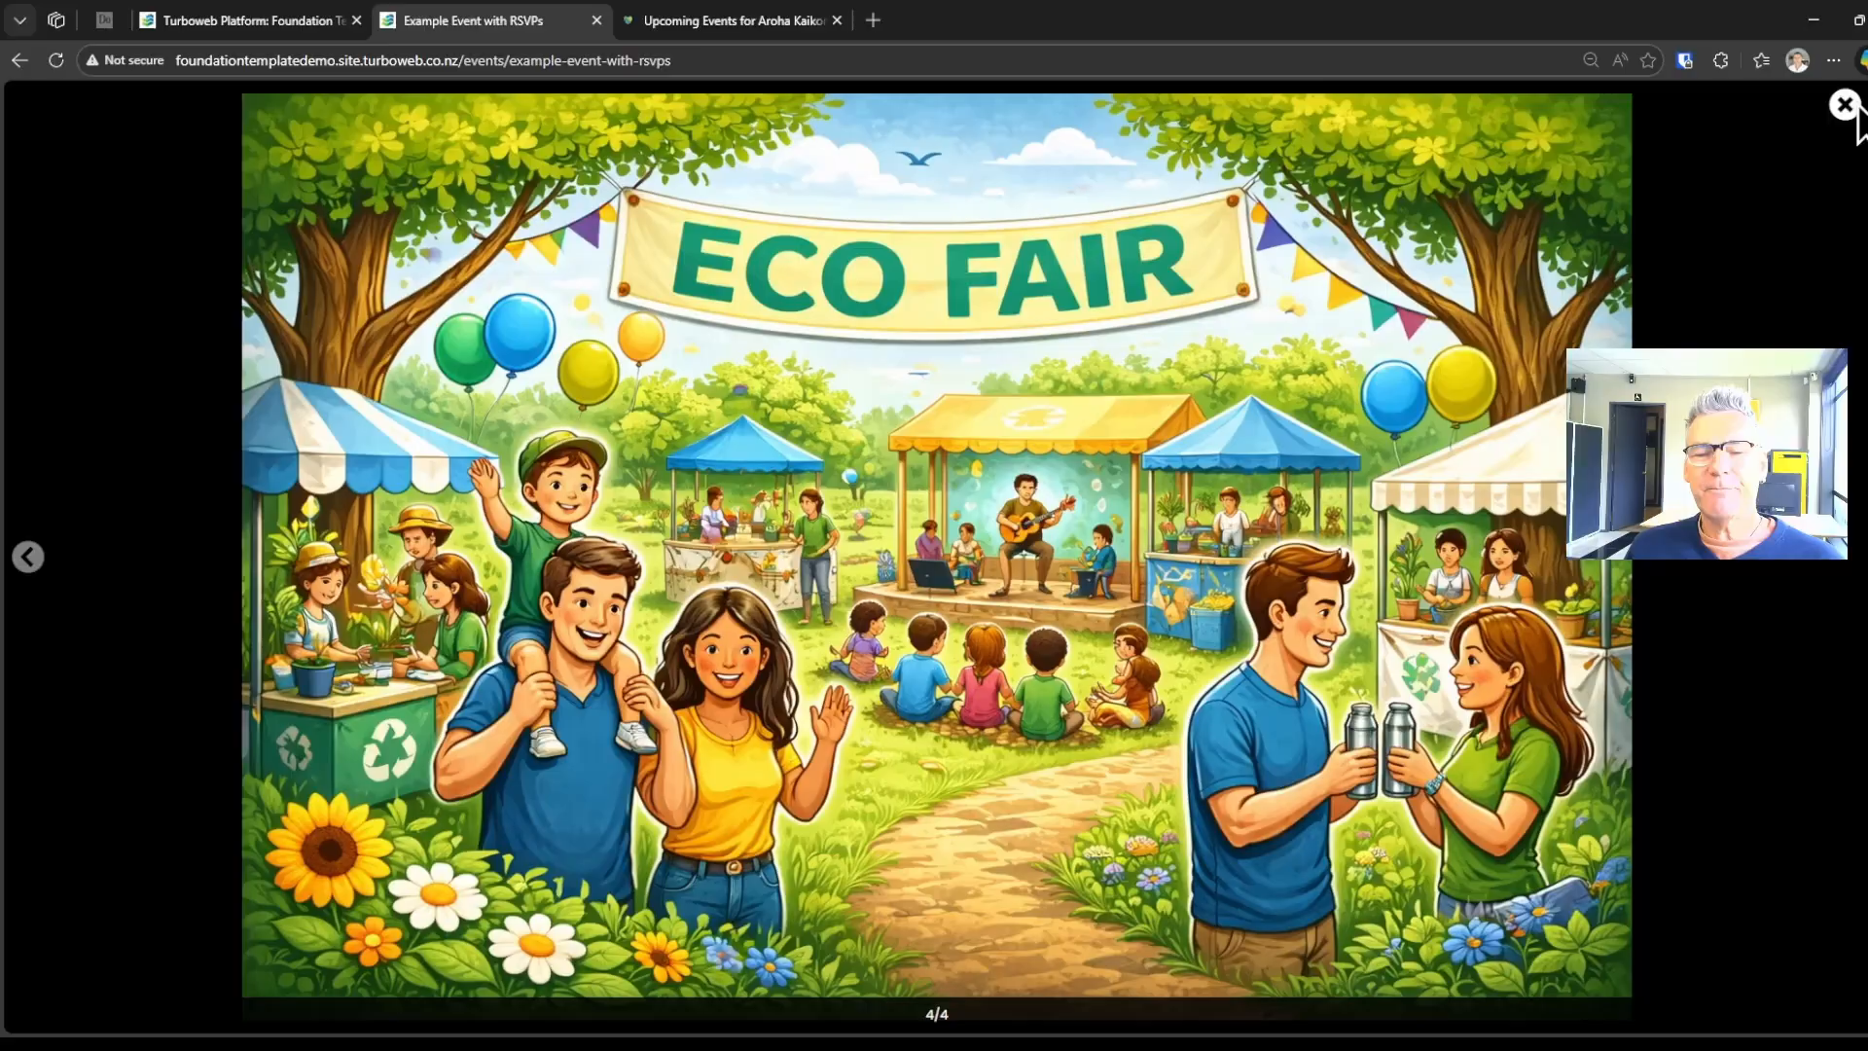
pyautogui.click(1854, 104)
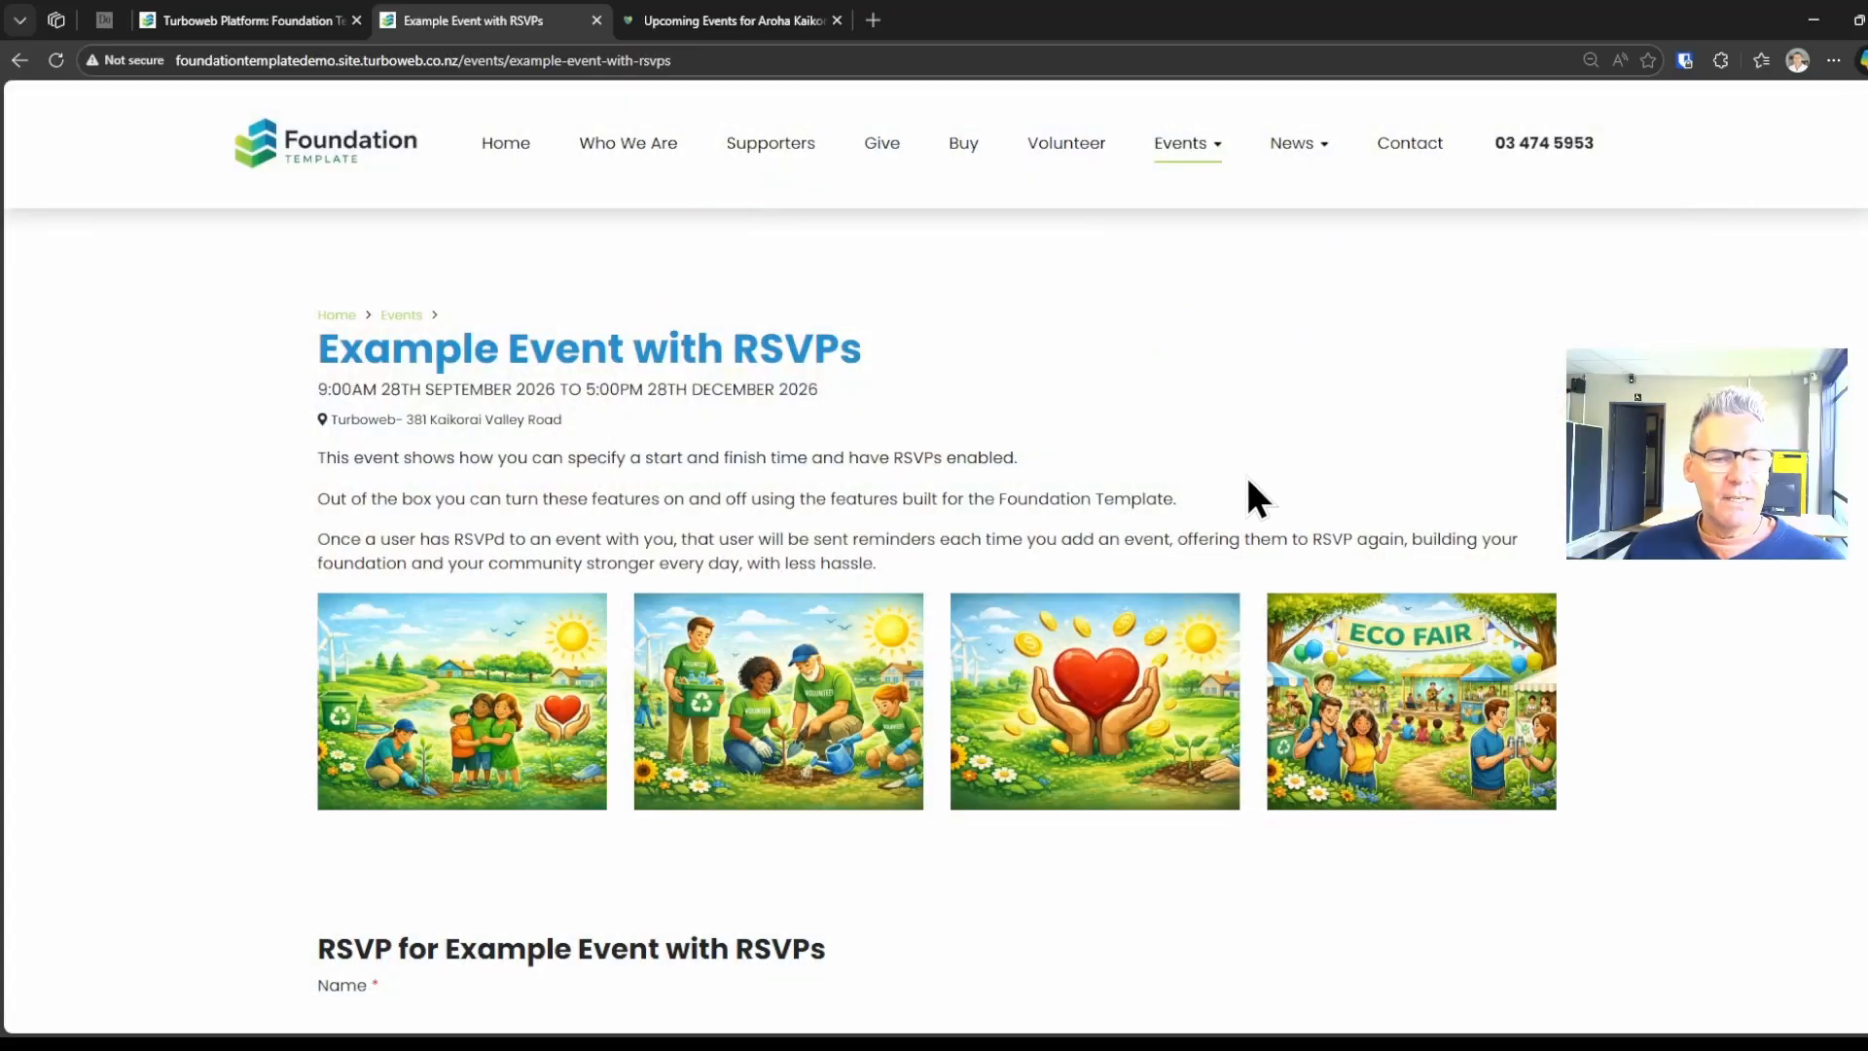
# Submit the event's RSVP form with the attendee's name, phone number and confirmed email, with the details remembered for next time.
pyautogui.scroll(-5, 855, 729)
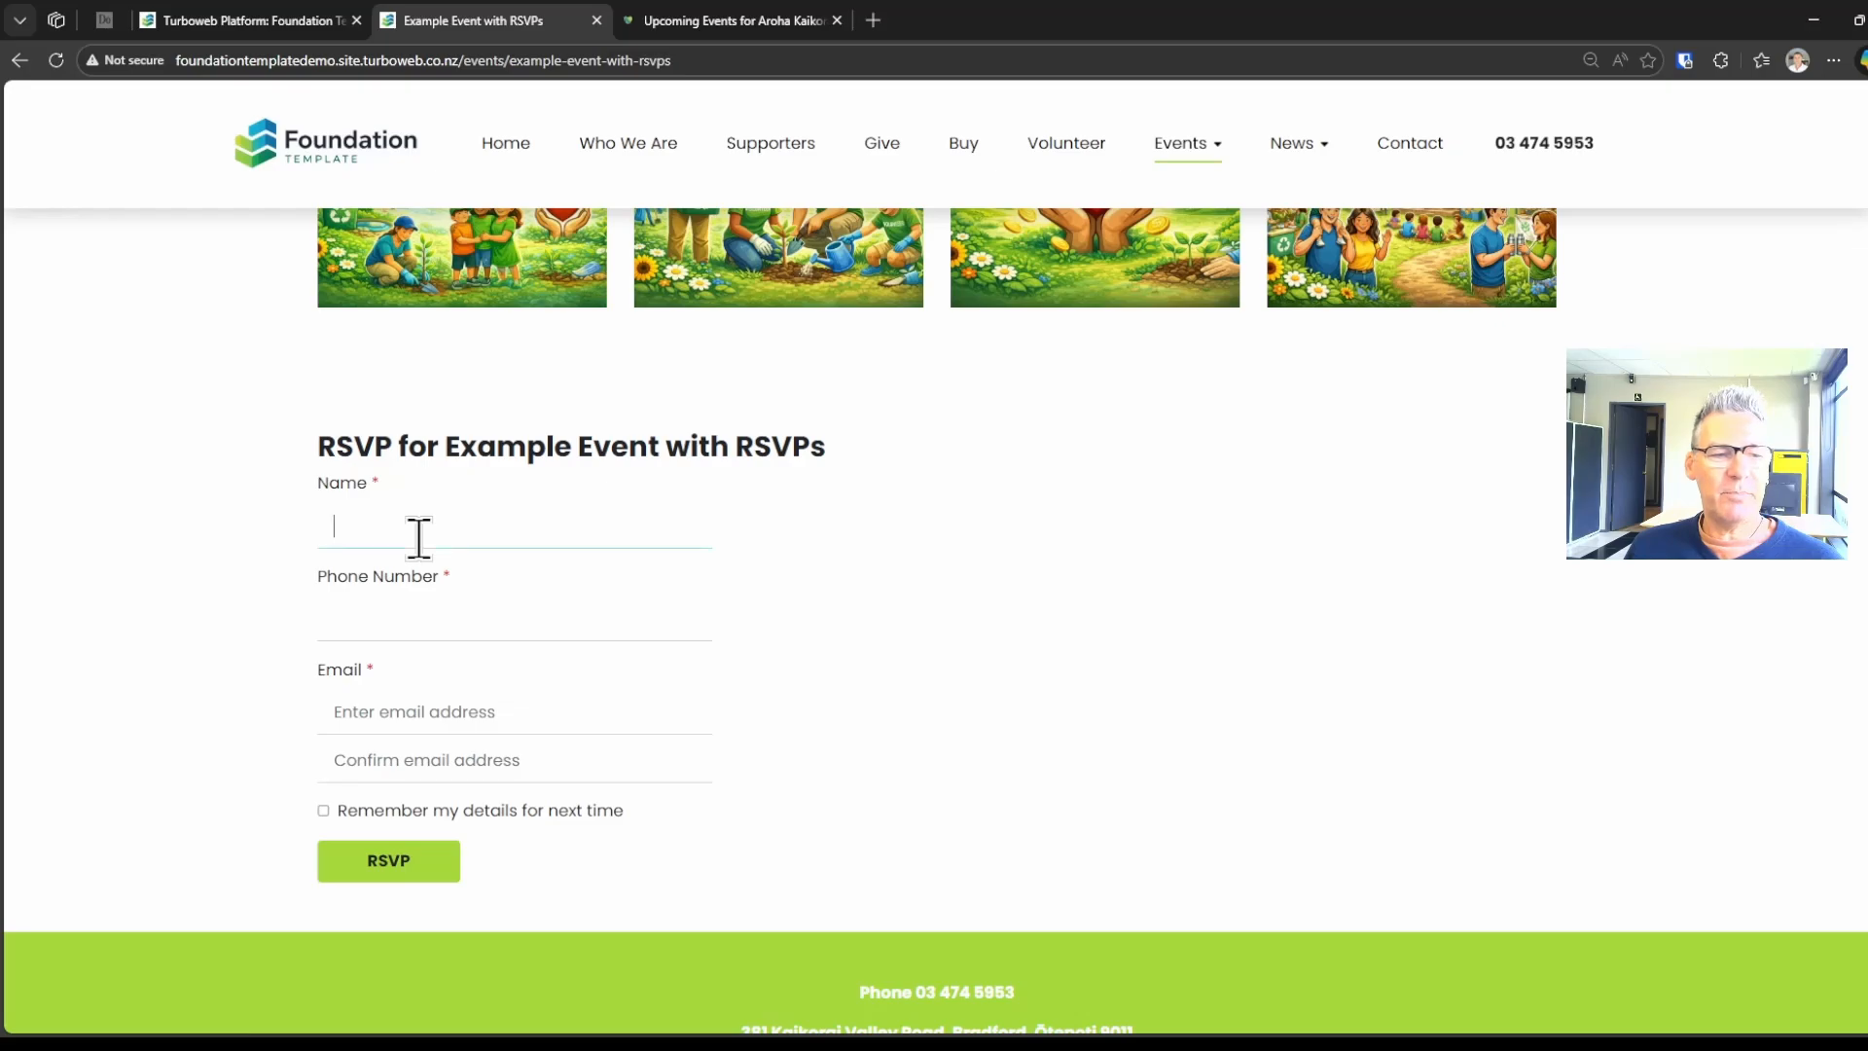
pyautogui.click(424, 665)
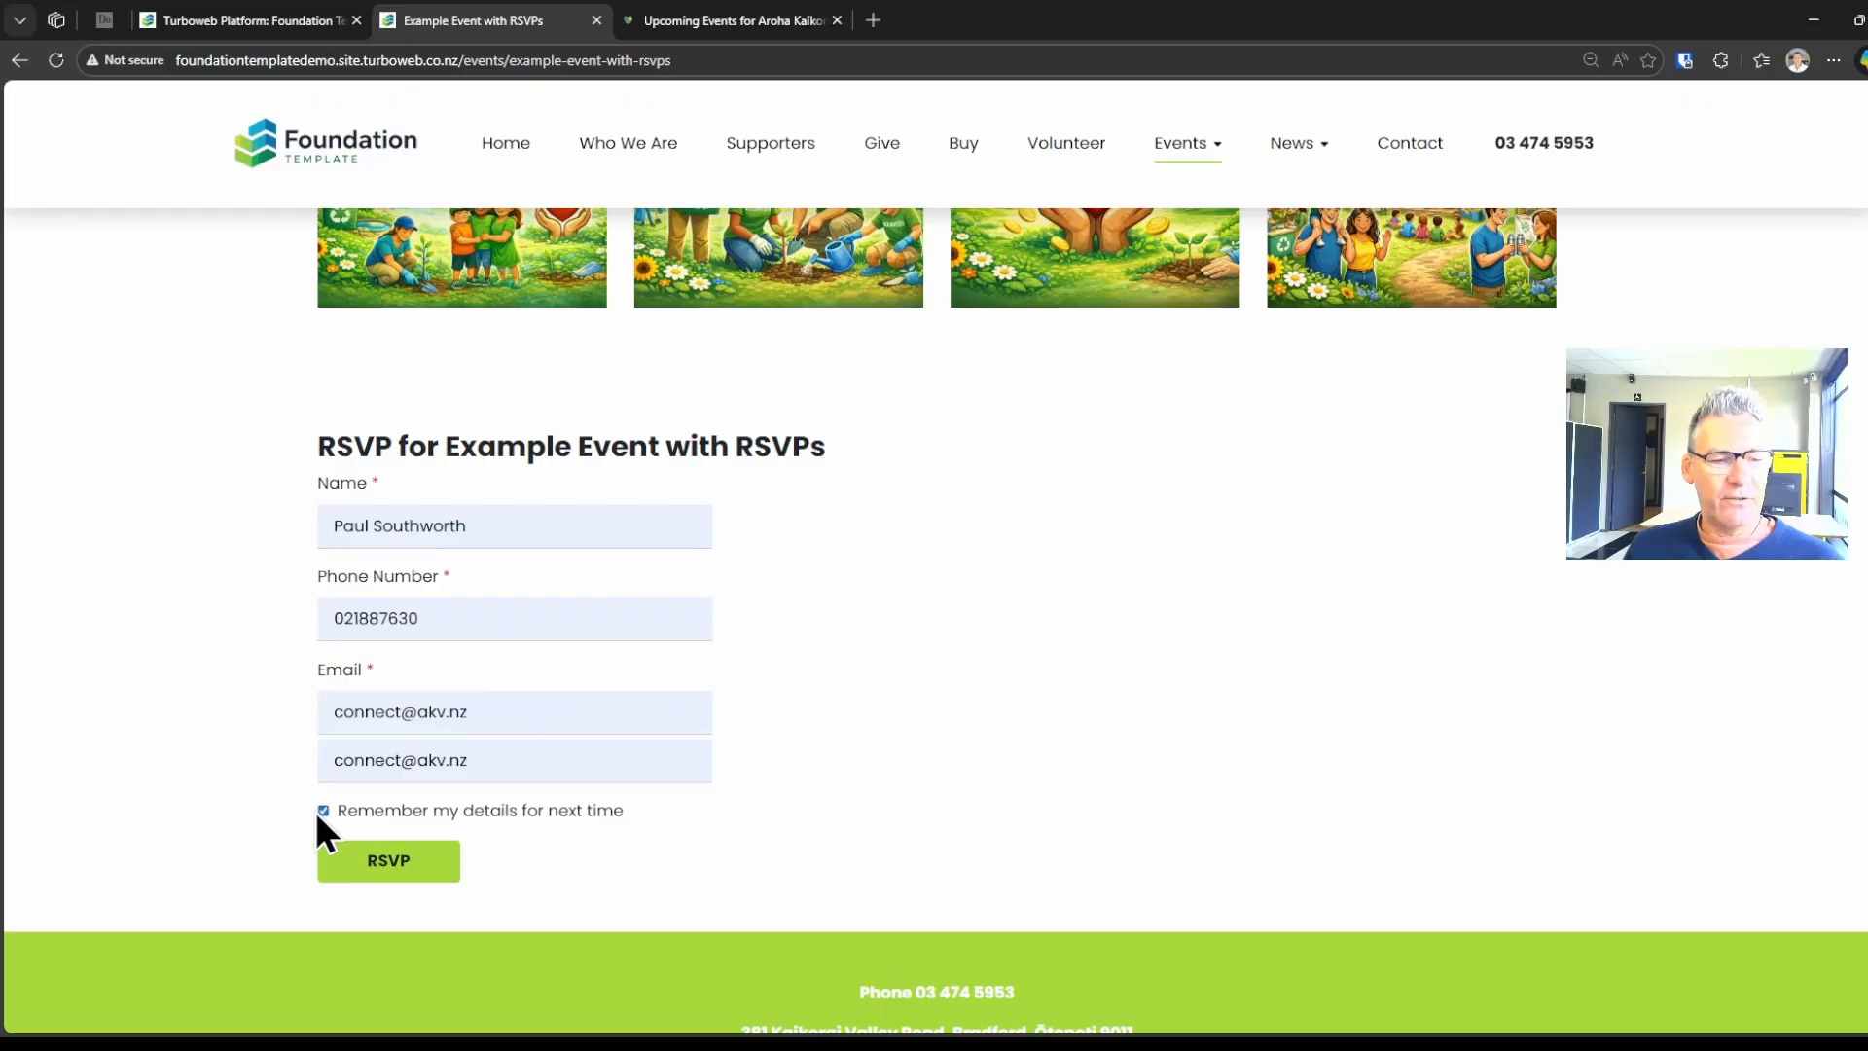
pyautogui.click(384, 874)
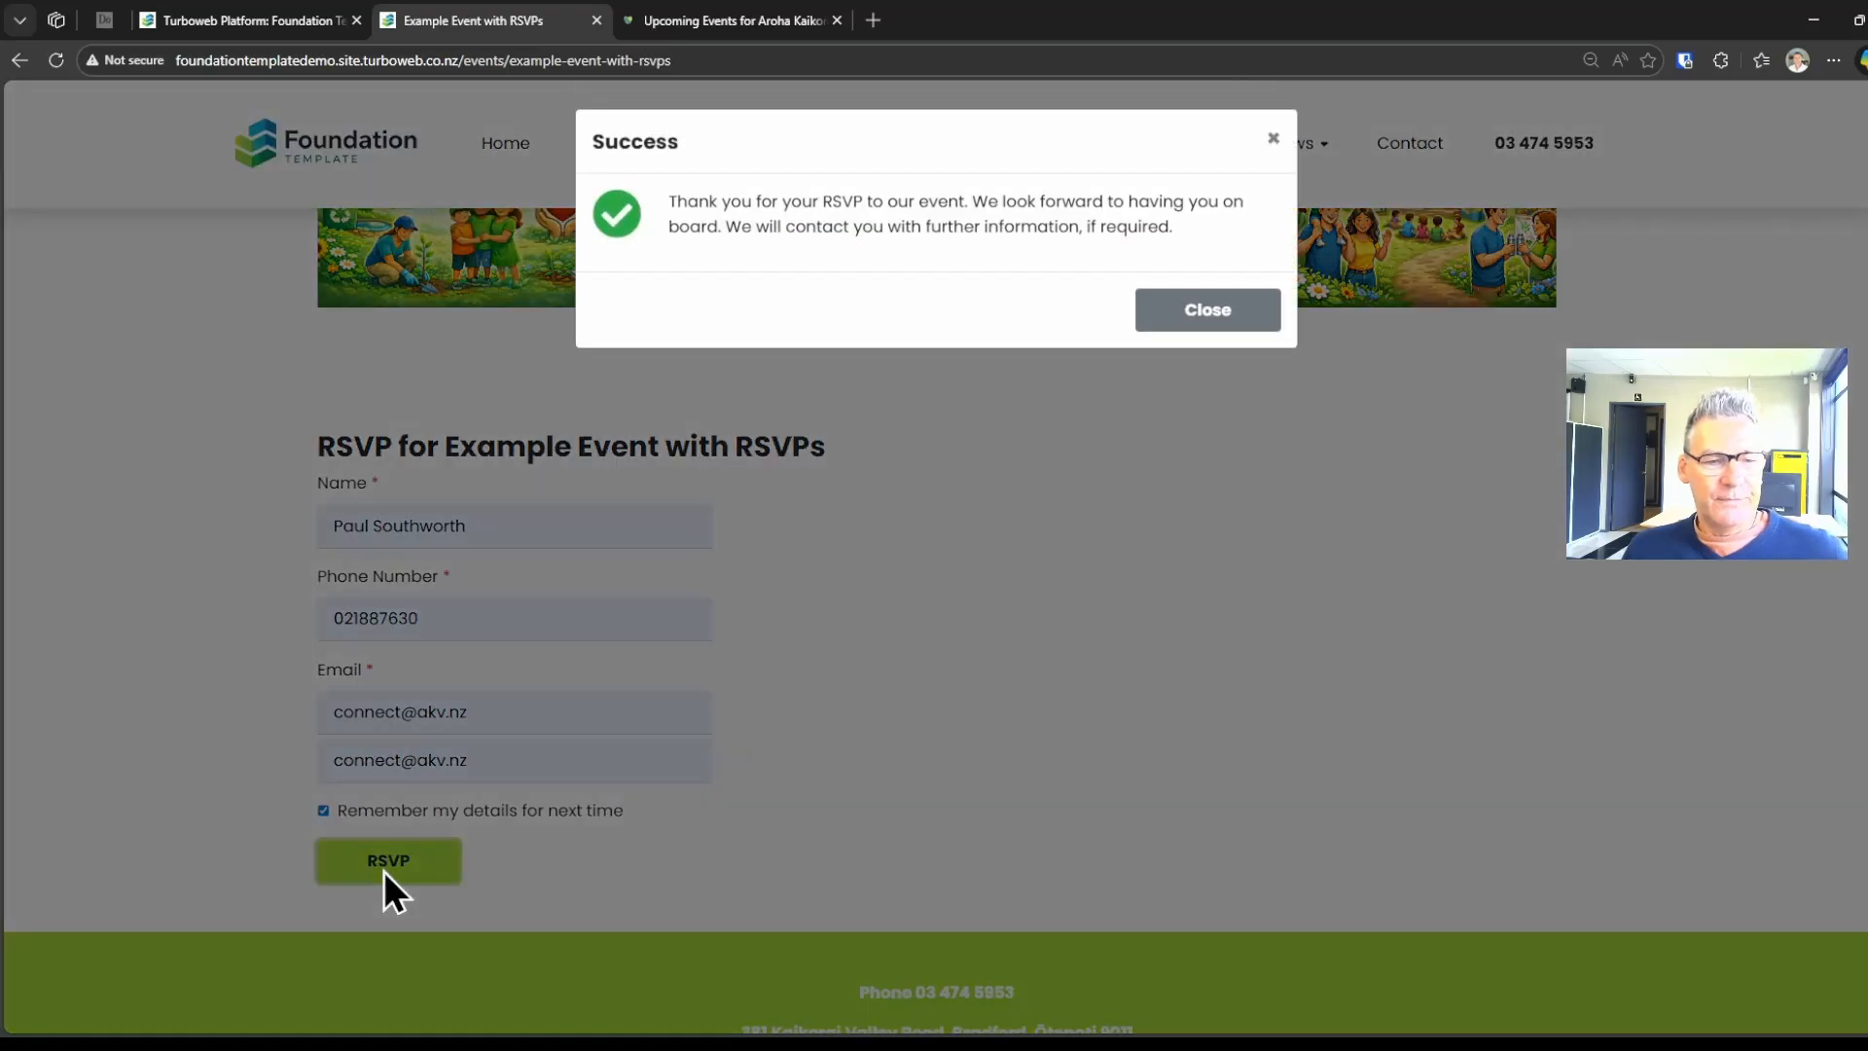
pyautogui.click(1194, 321)
pyautogui.scroll(2, 1191, 487)
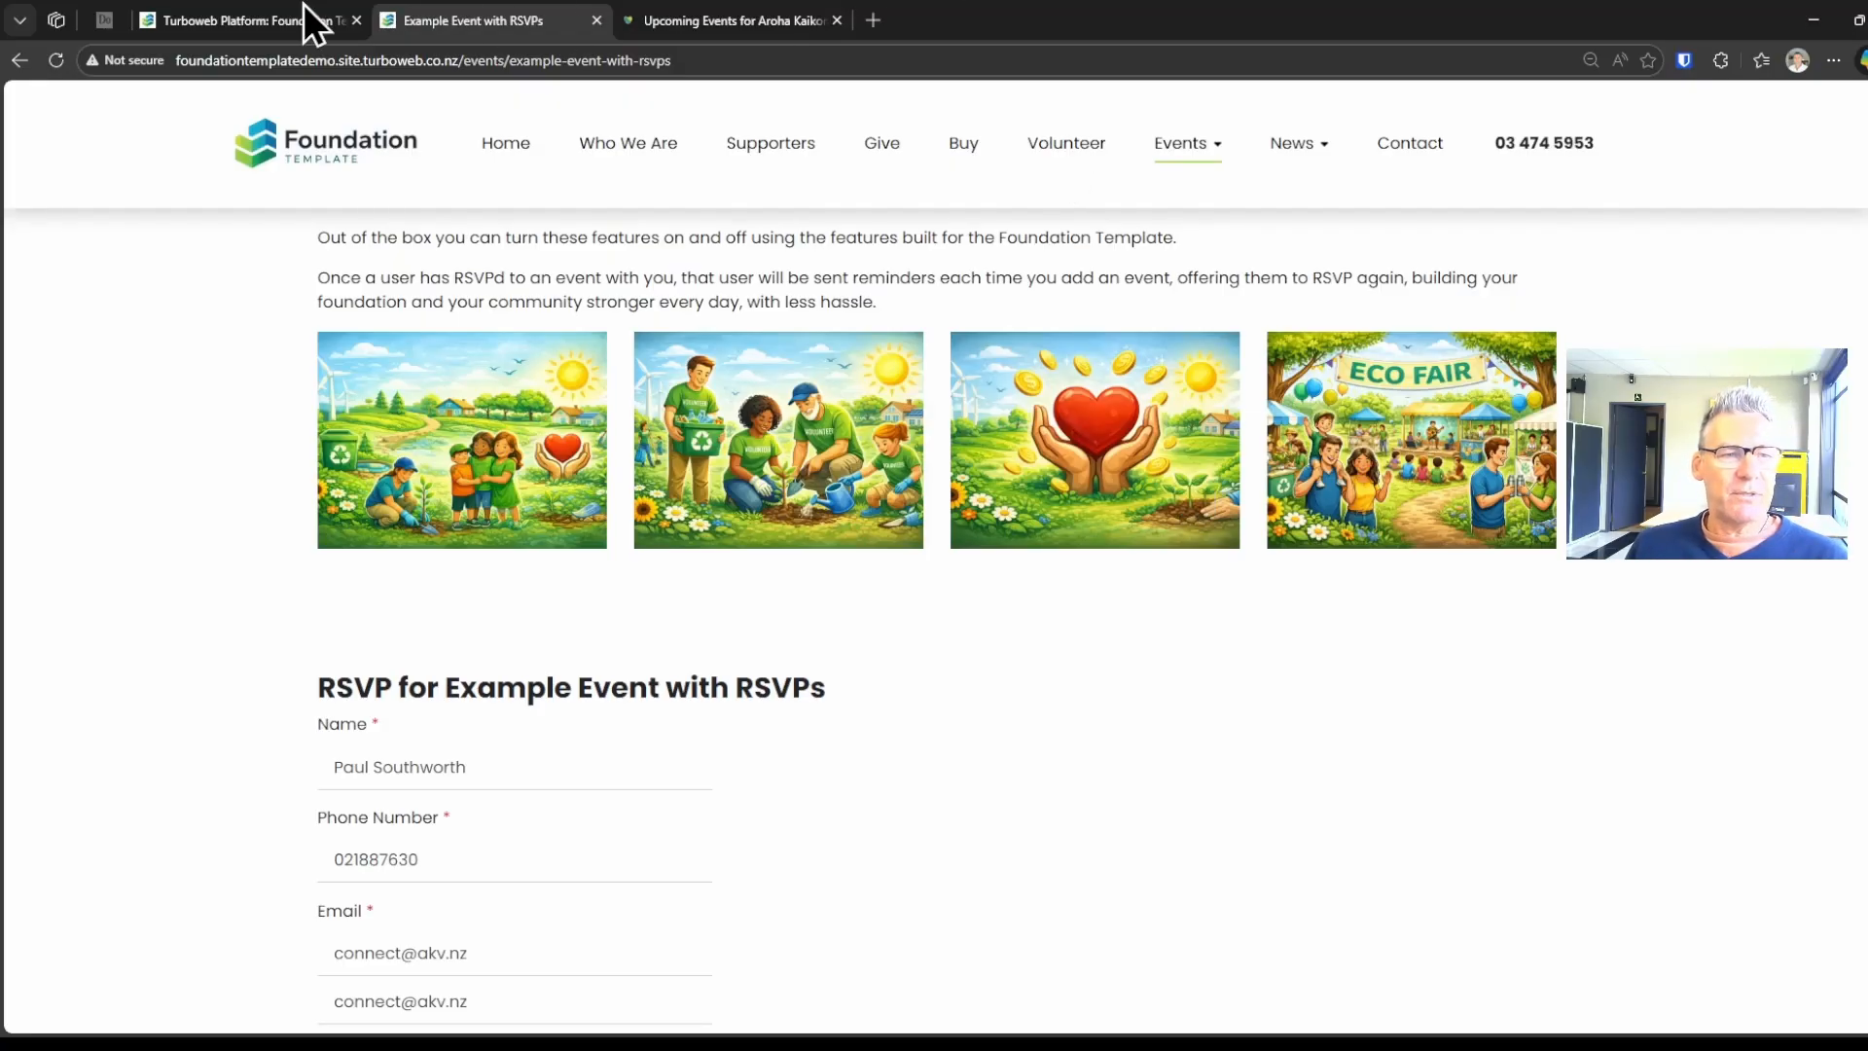
# Switch to the Turboweb Platform, open "Example Event with RSVPs" for editing and copy its RSVP email addresses.
pyautogui.click(199, 21)
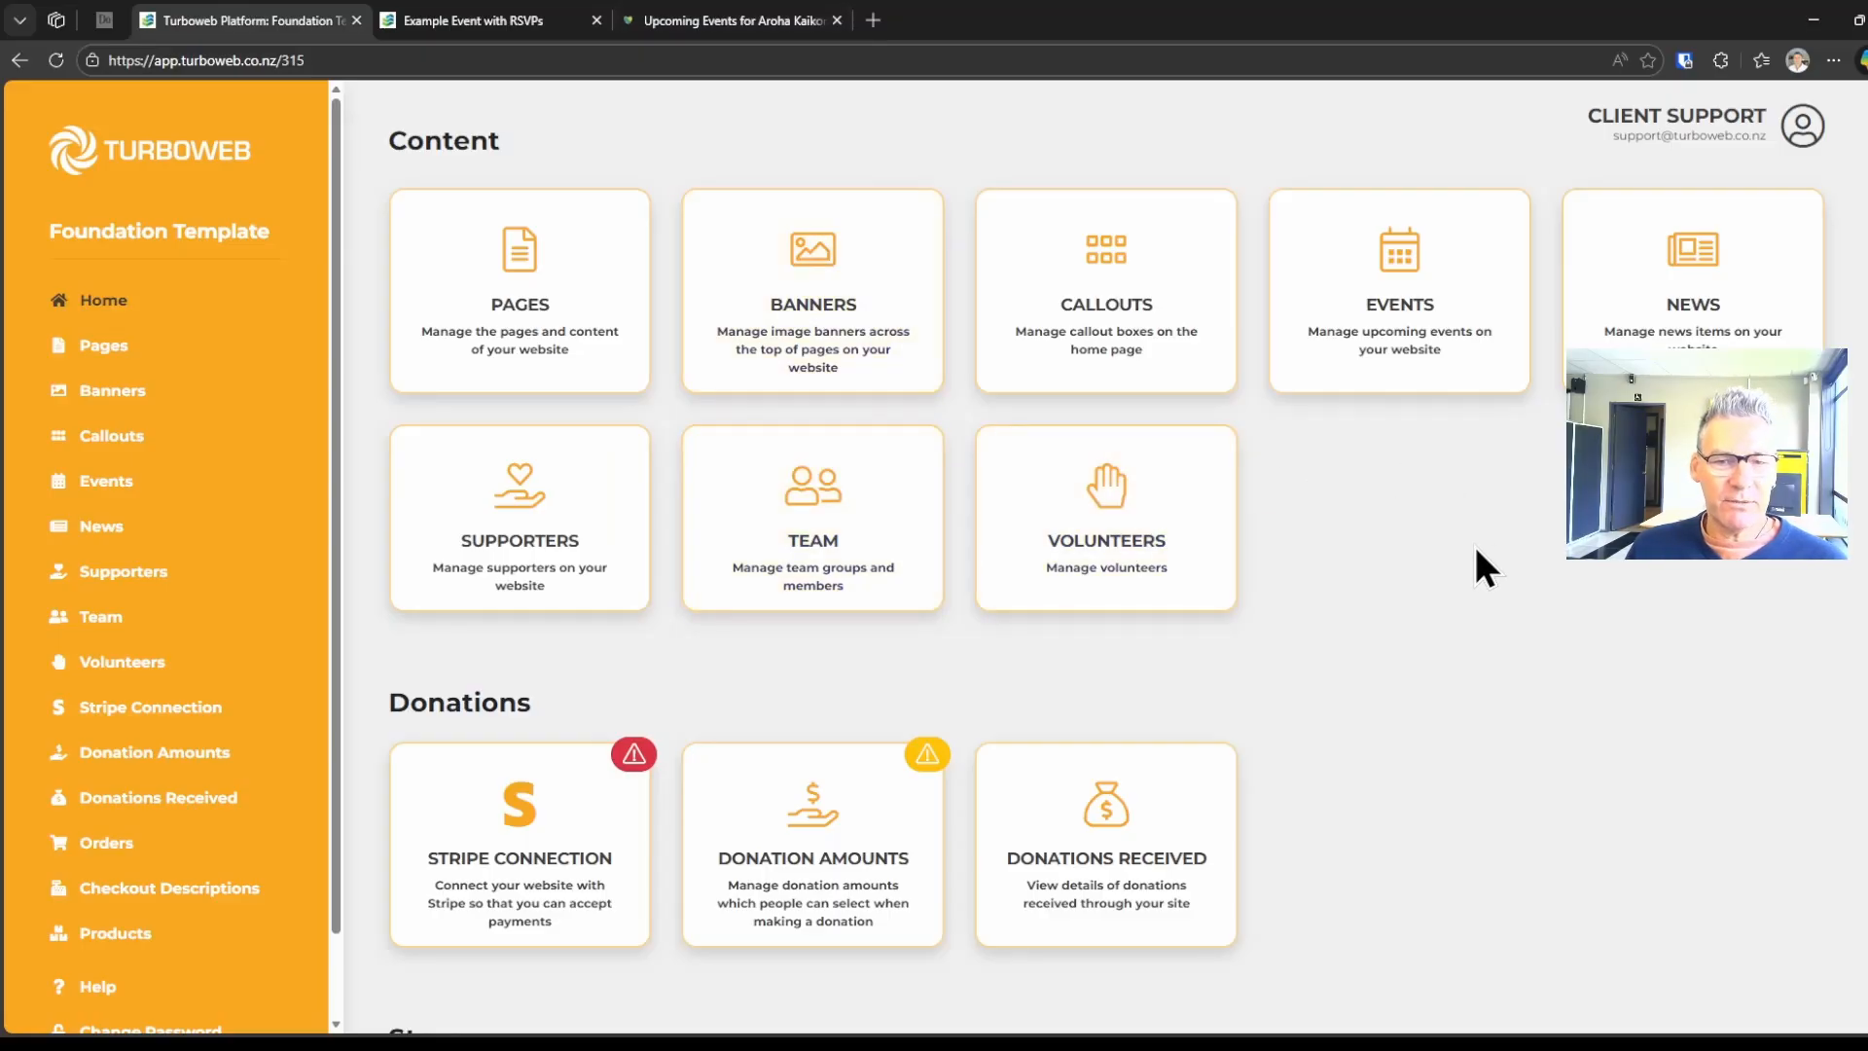
pyautogui.click(1399, 282)
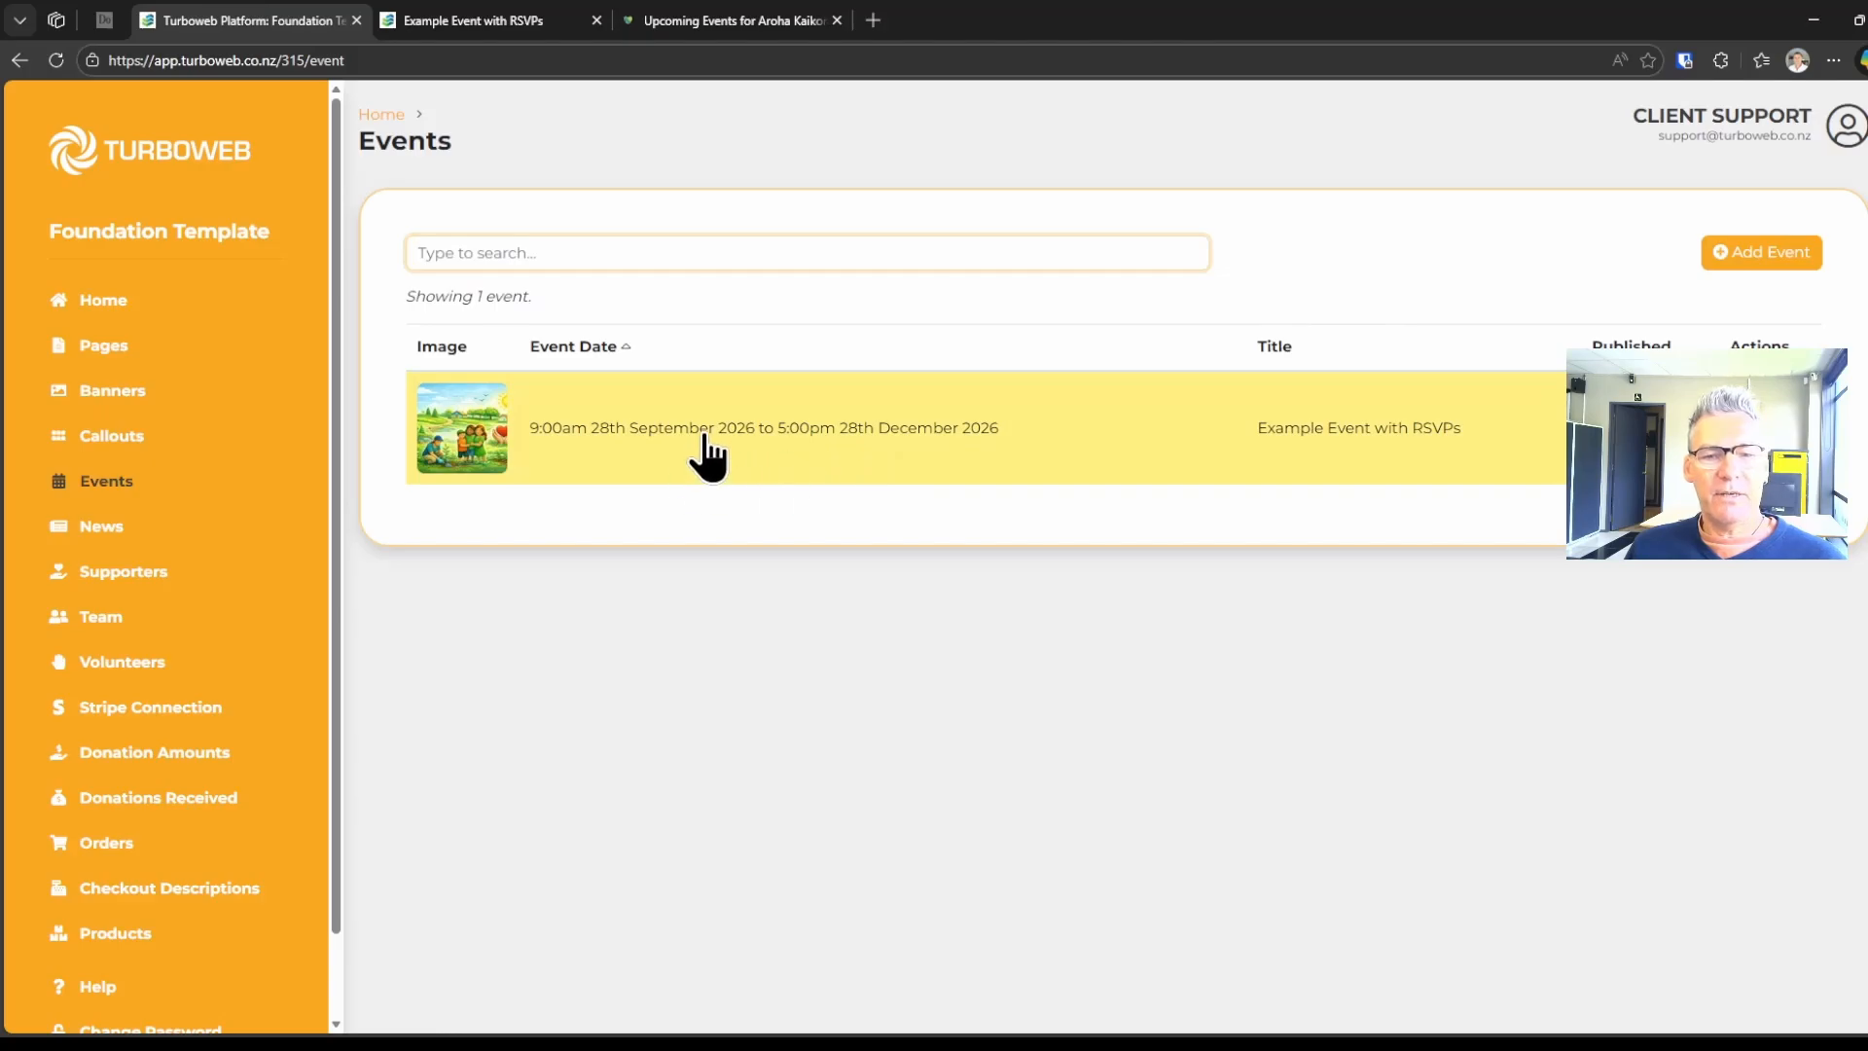
pyautogui.click(711, 444)
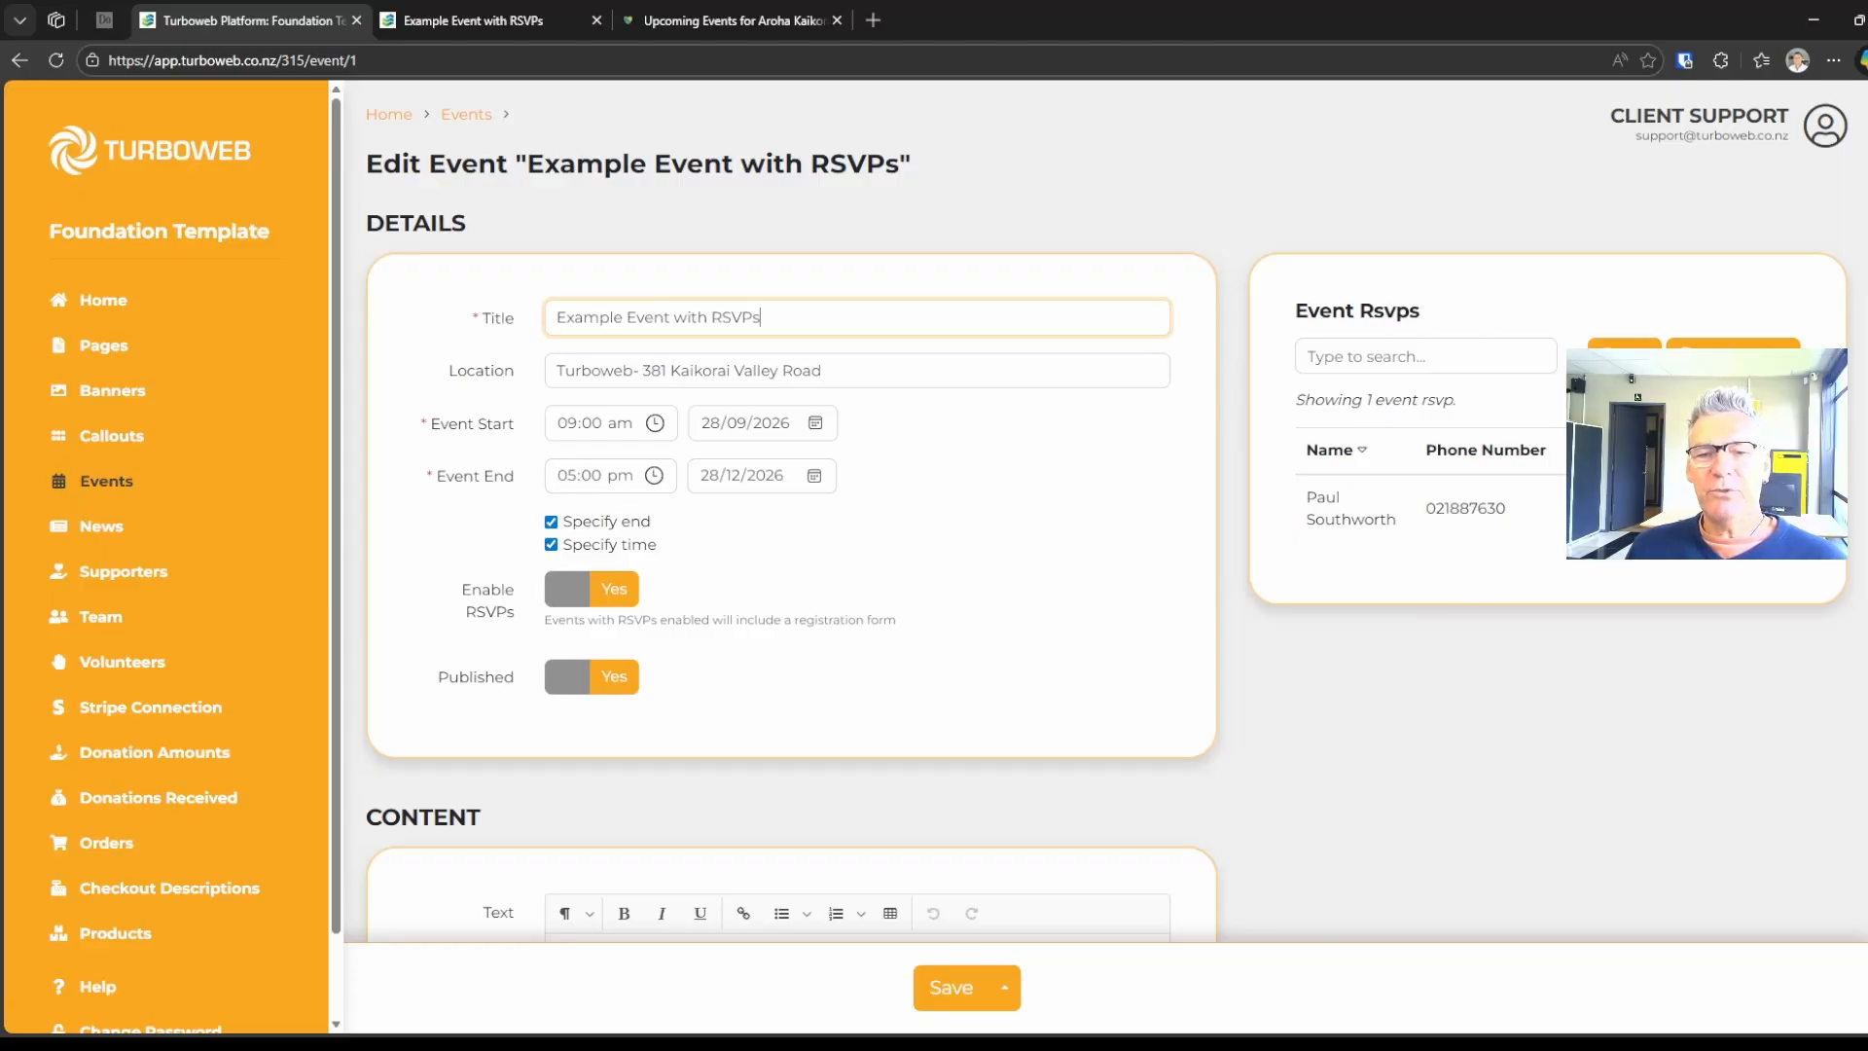
pyautogui.click(1733, 356)
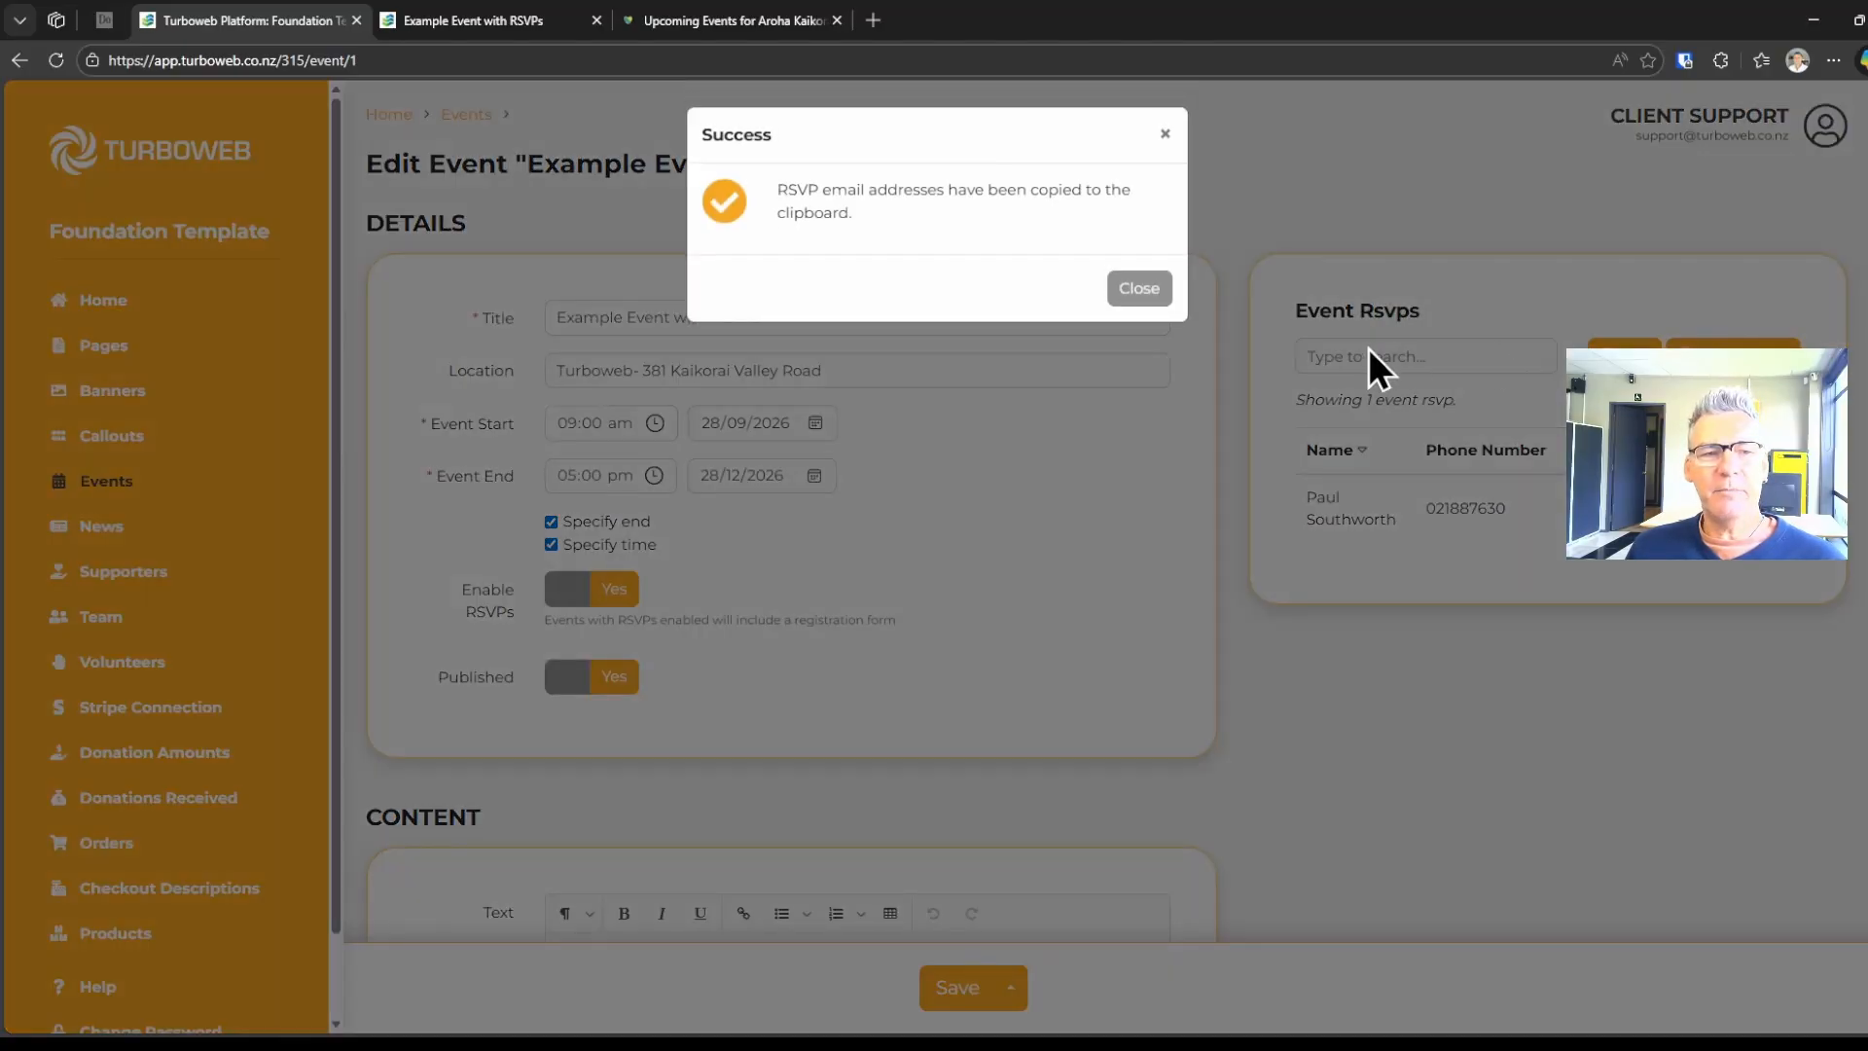
pyautogui.click(1134, 291)
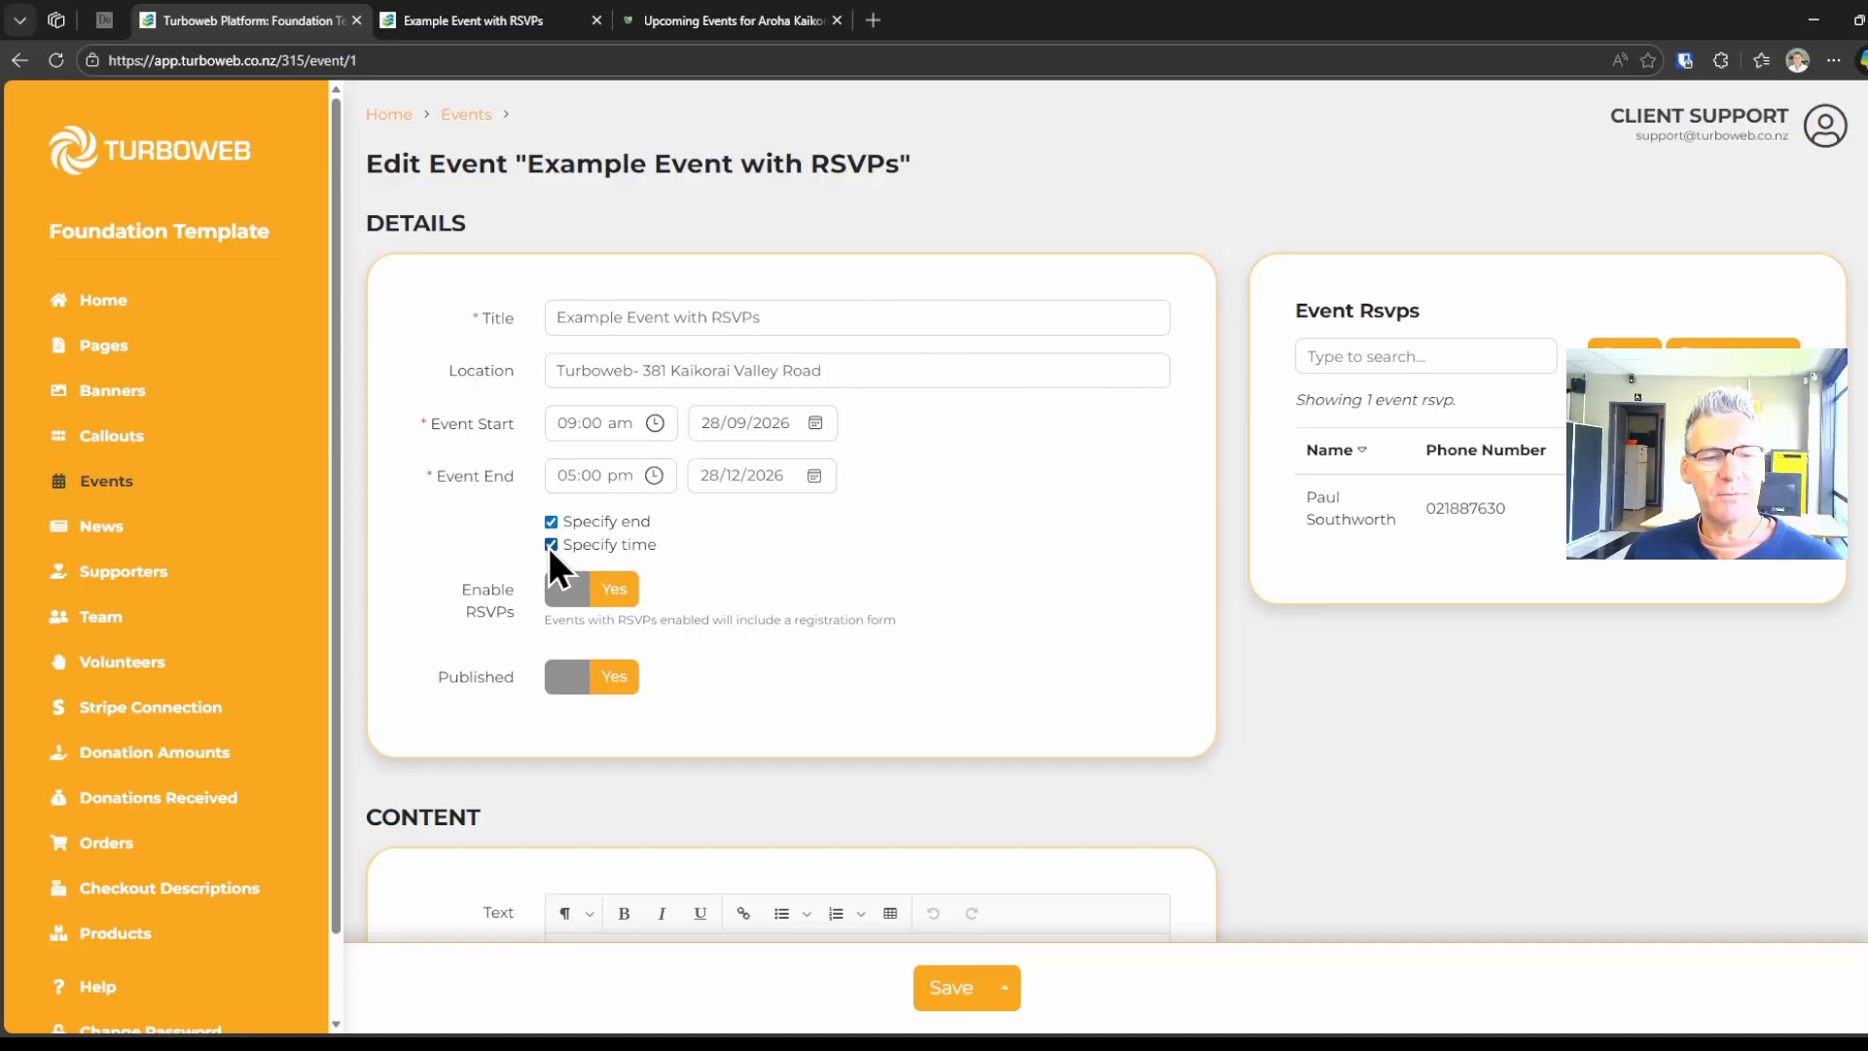
# Examine the example event's publishing options, content text and grid of images in the editor.
pyautogui.scroll(-2, 833, 533)
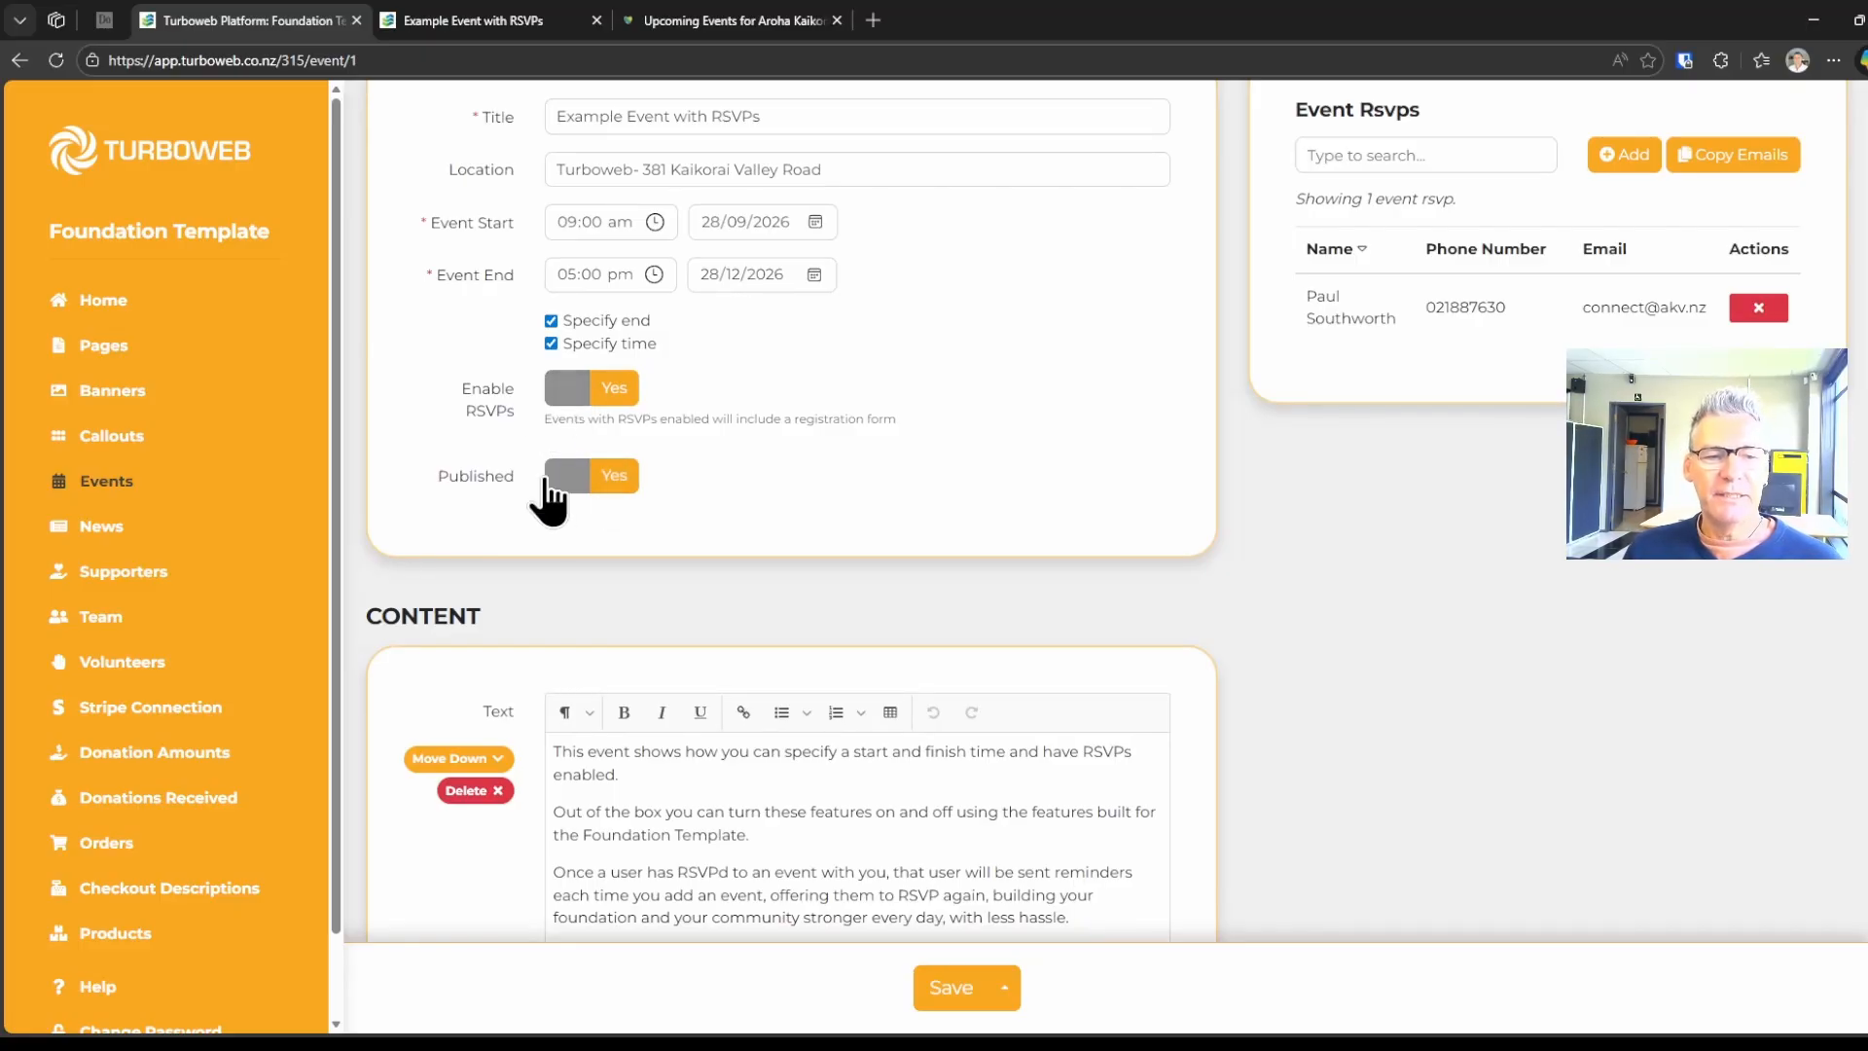
pyautogui.scroll(-2, 778, 436)
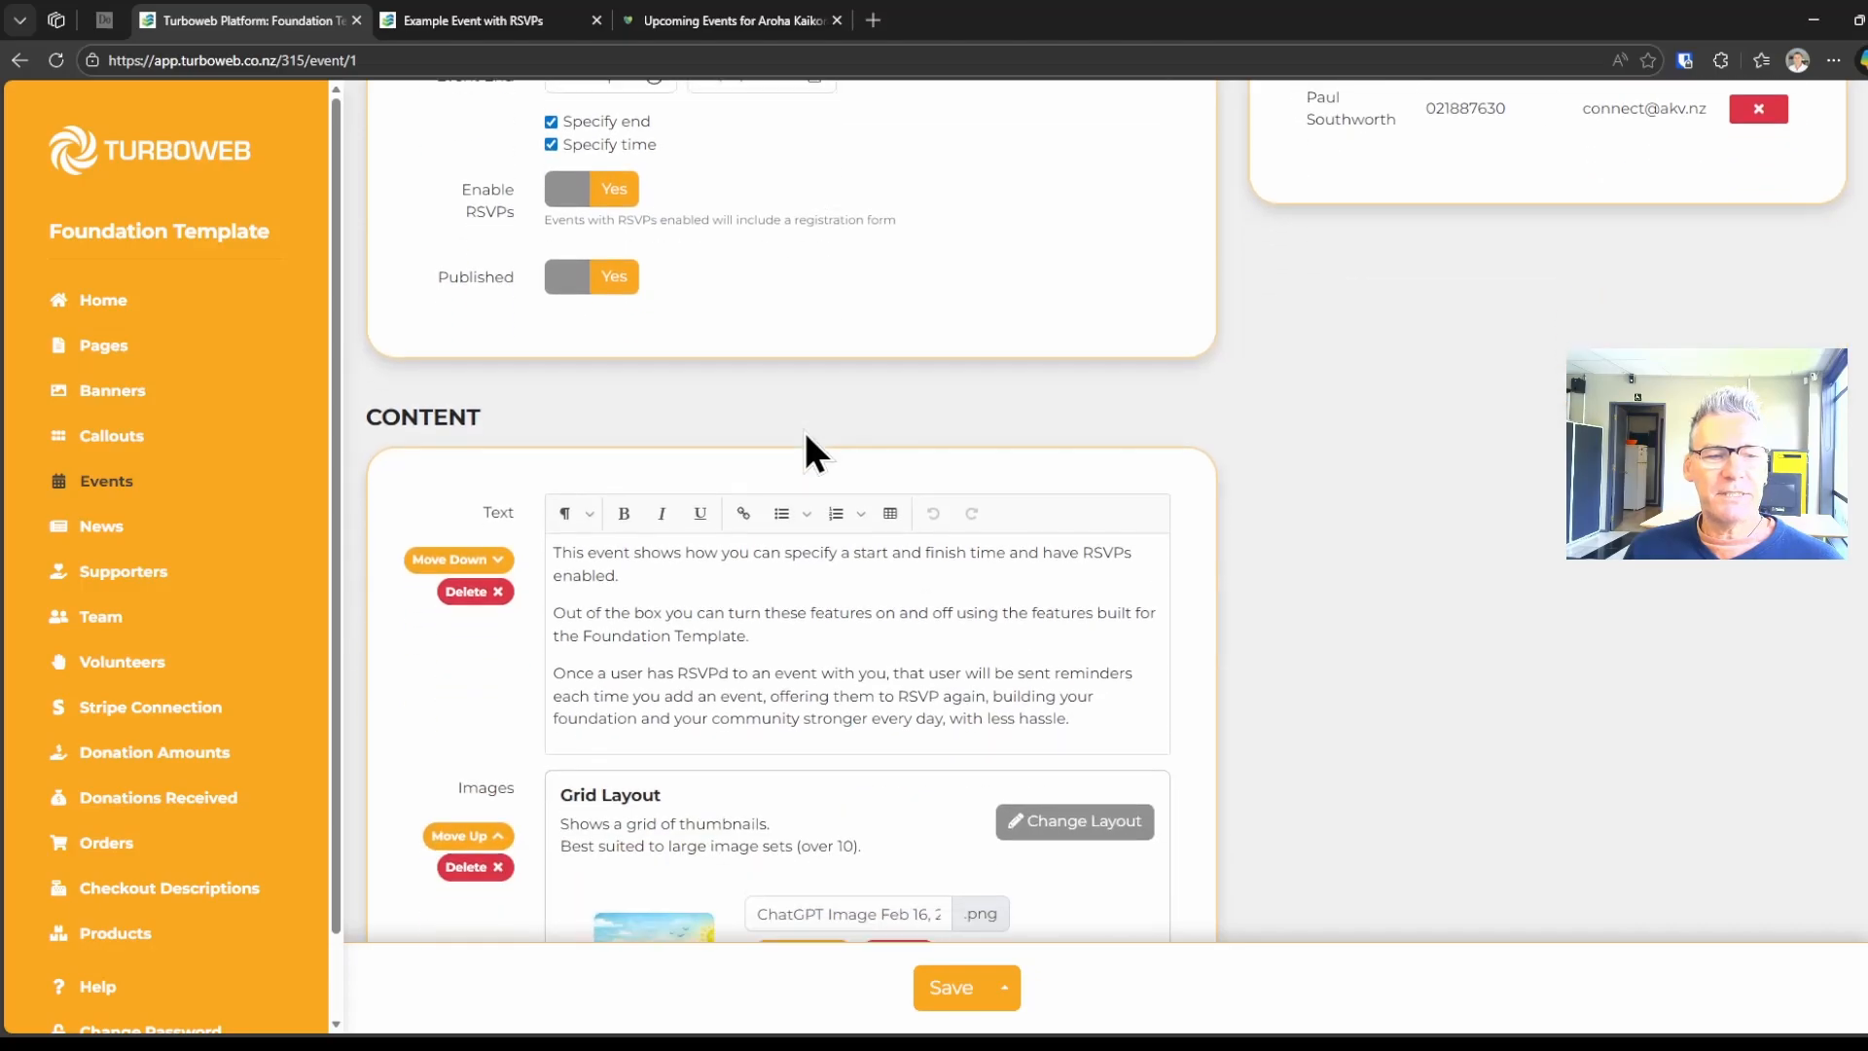
pyautogui.scroll(-2, 1119, 662)
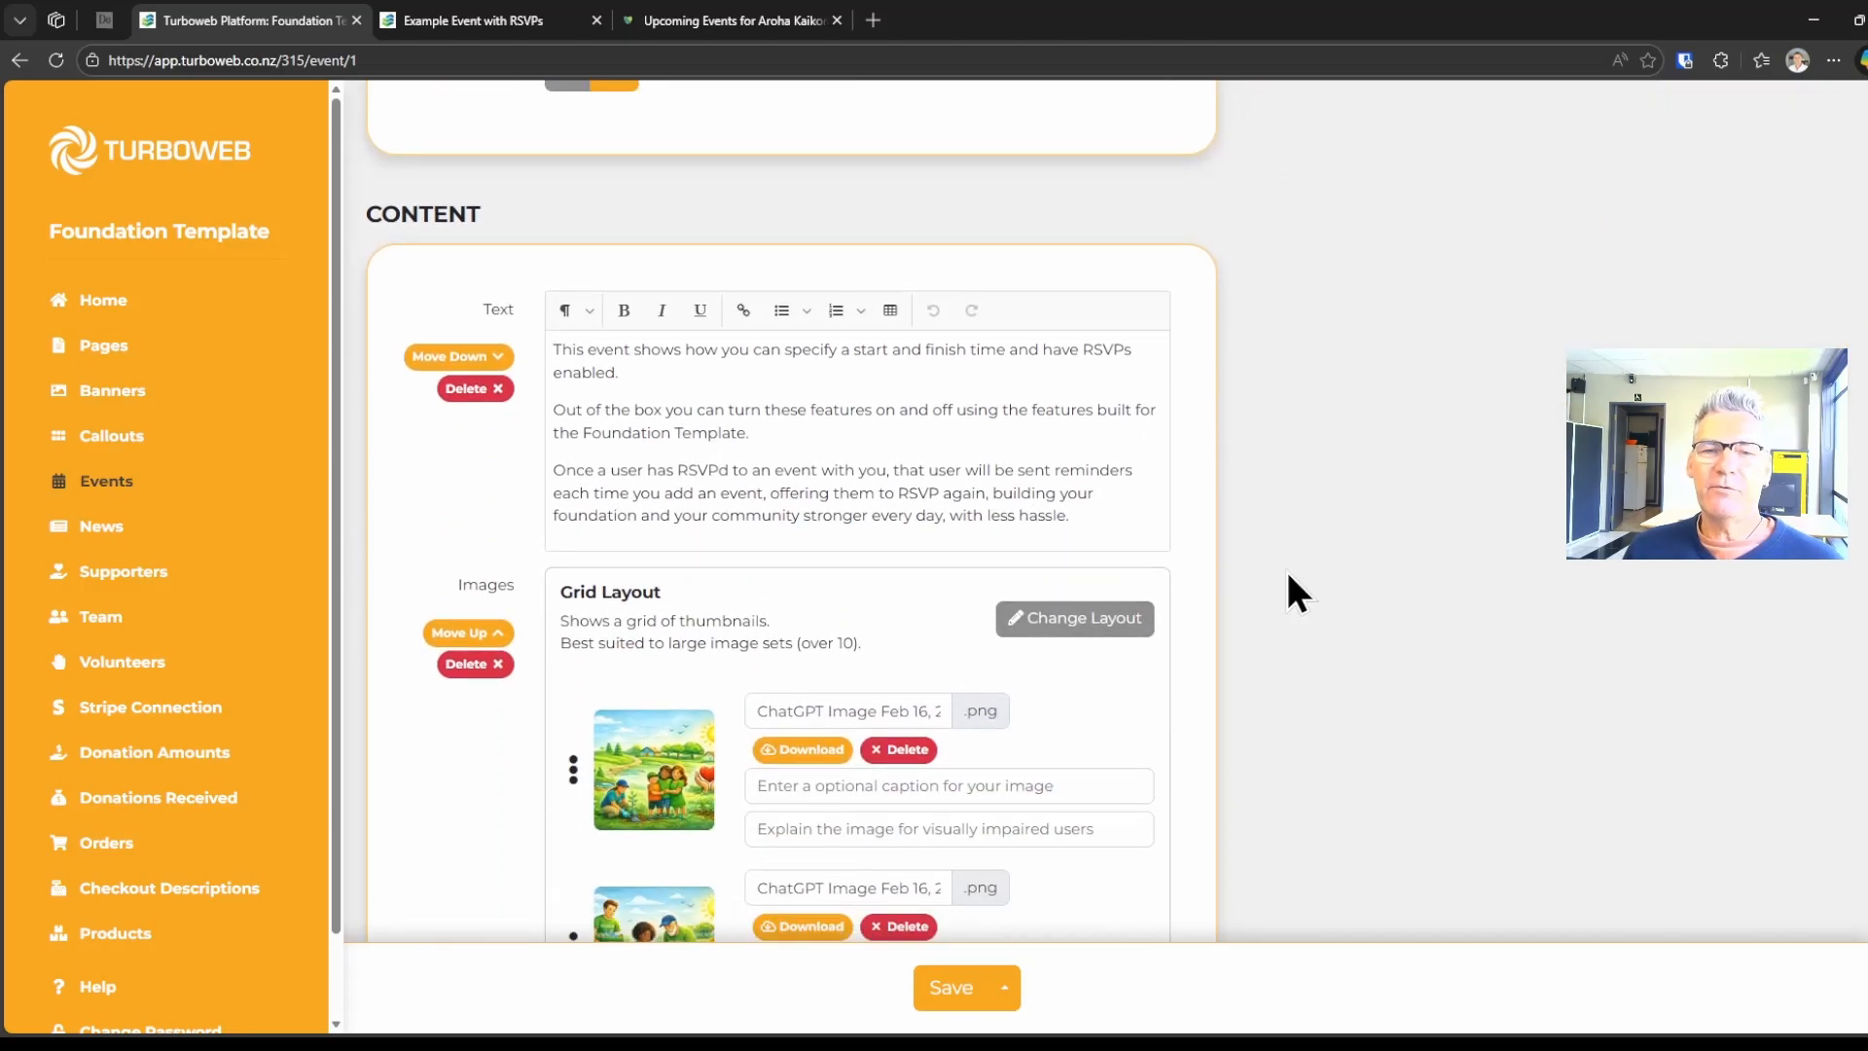
pyautogui.moveTo(1078, 533); pyautogui.dragTo(584, 354)
pyautogui.scroll(-3, 1043, 592)
pyautogui.scroll(-5, 1043, 591)
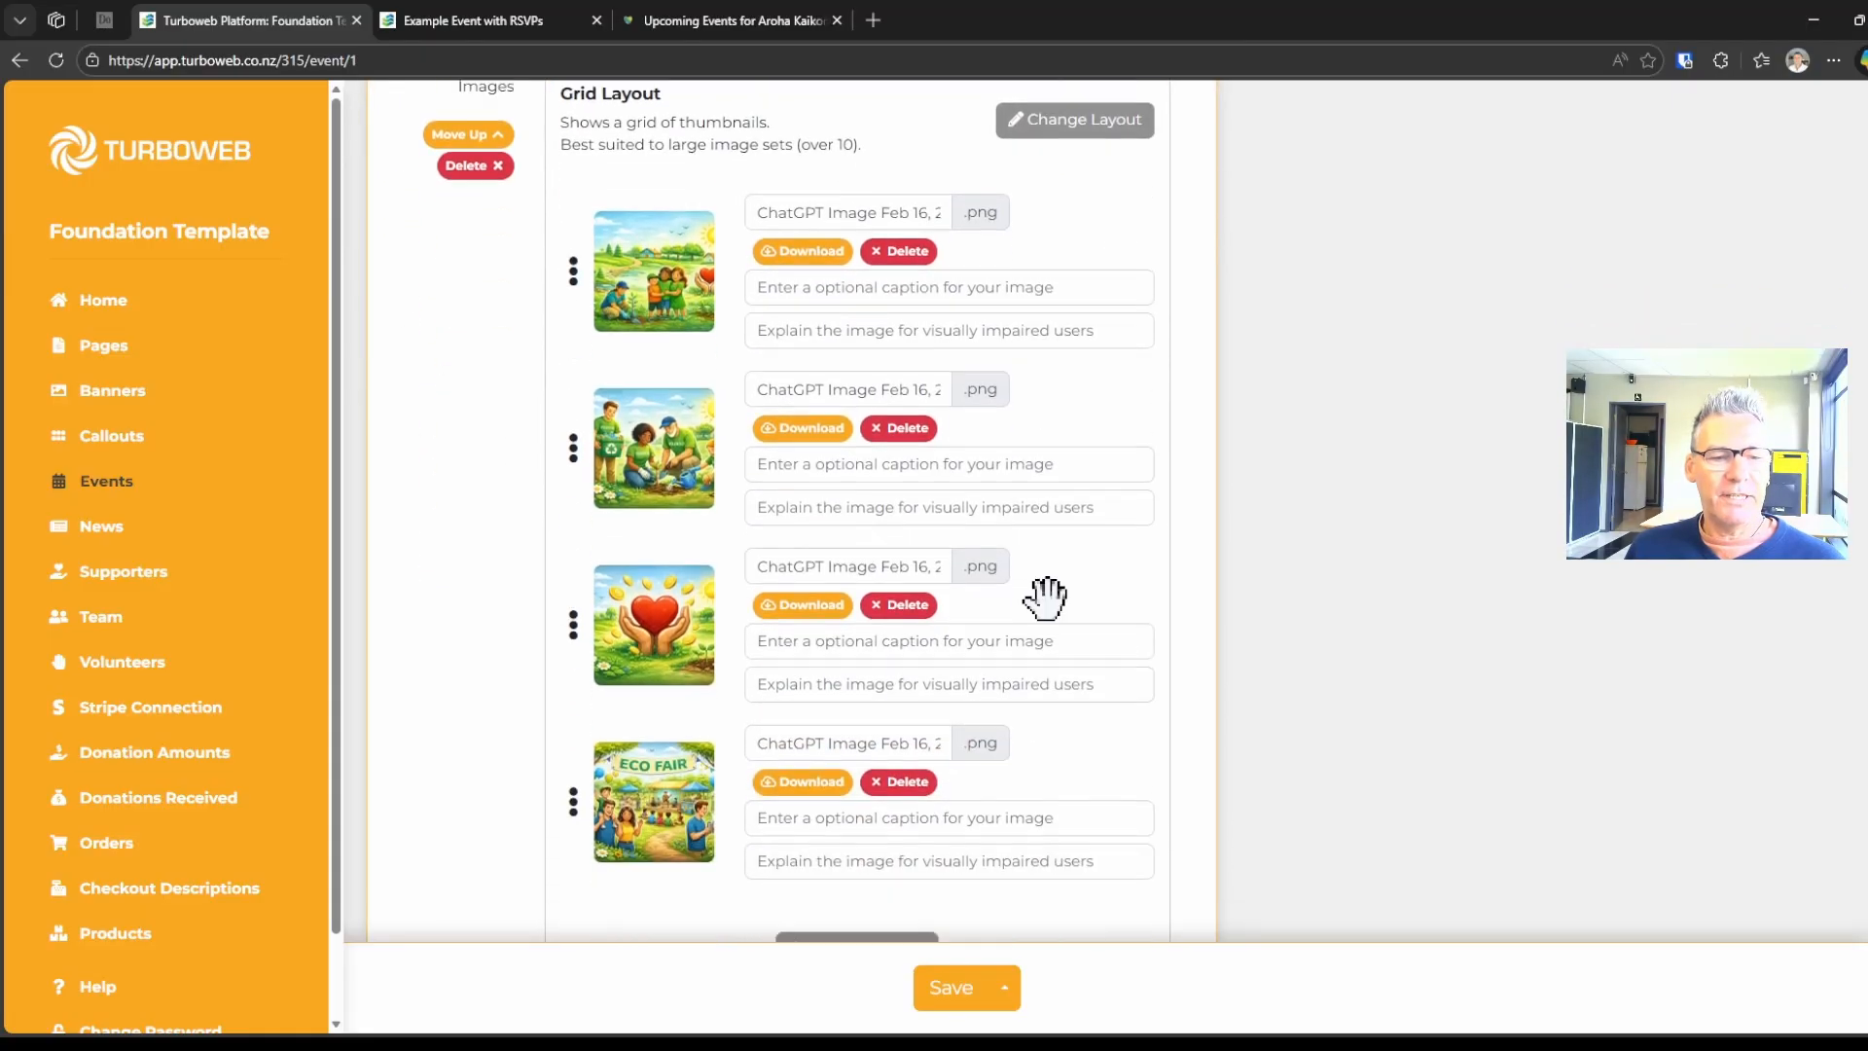
pyautogui.scroll(-1, 872, 428)
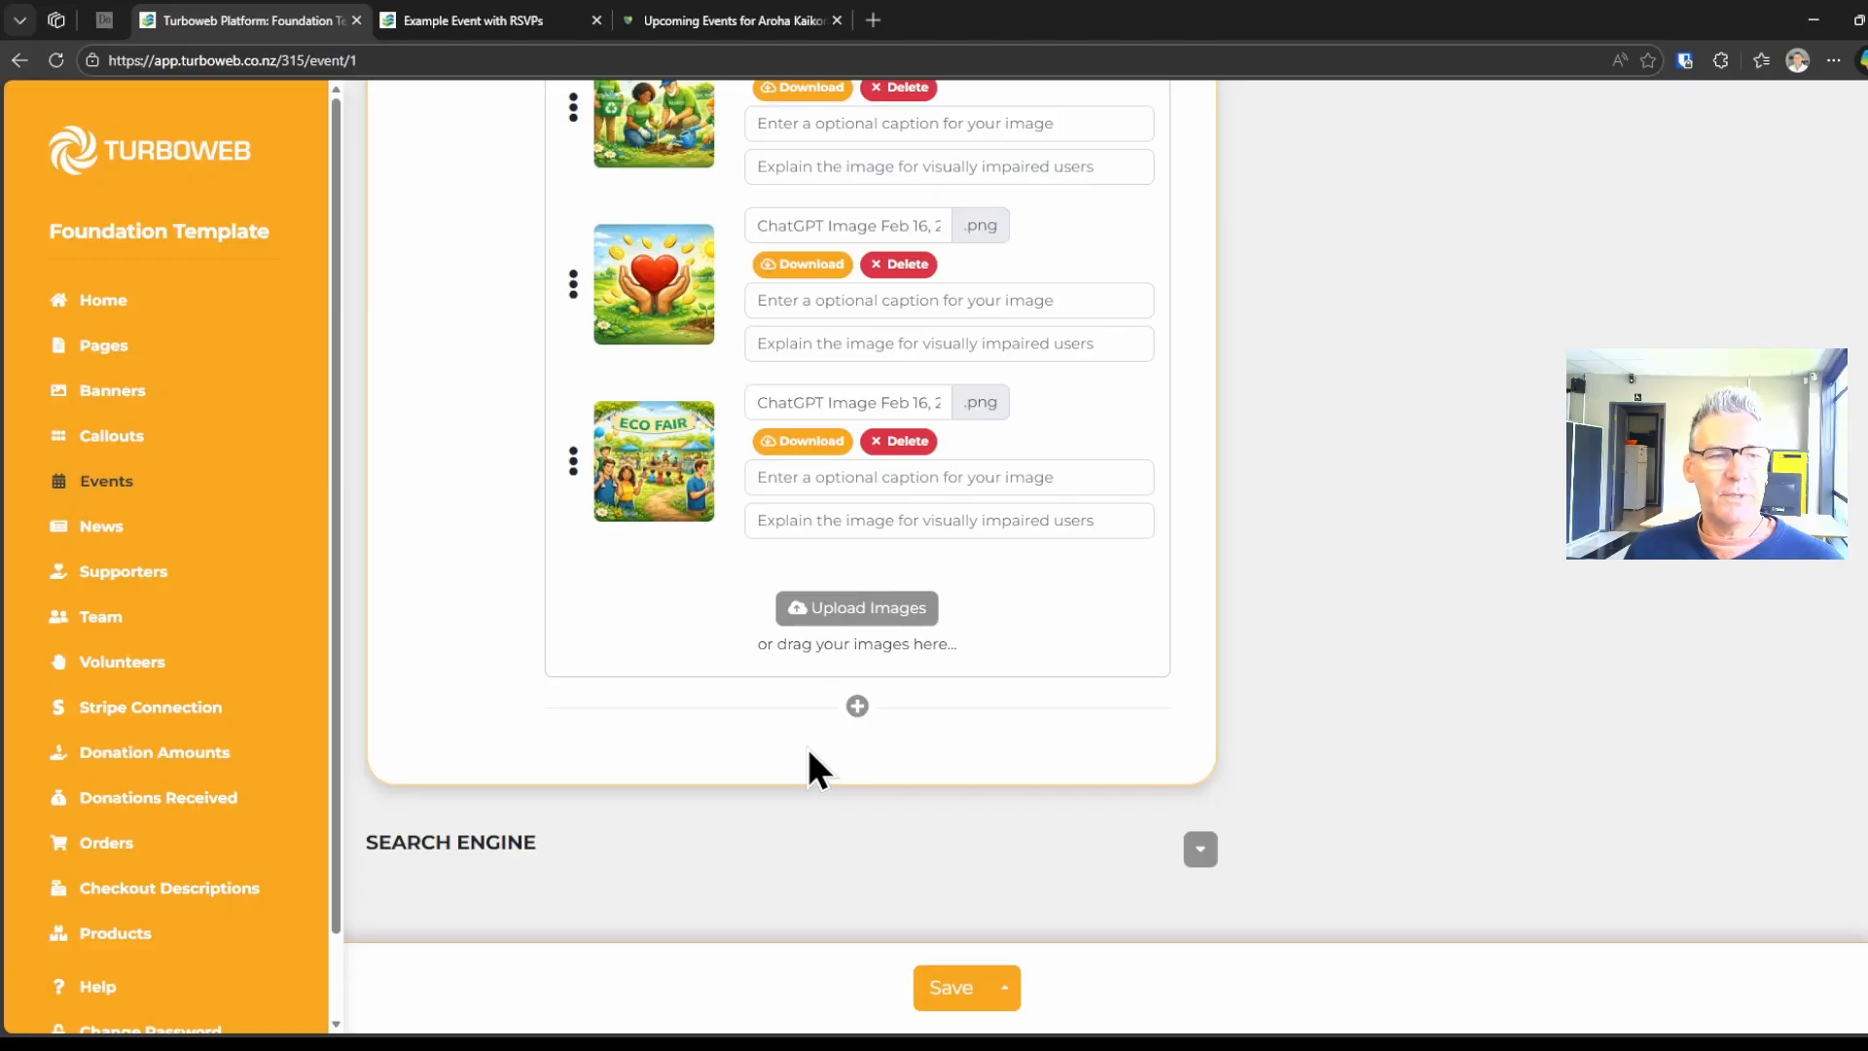
# Start a new event from the Events section, with the title "New Event" and the location "Turboweb".
pyautogui.click(76, 303)
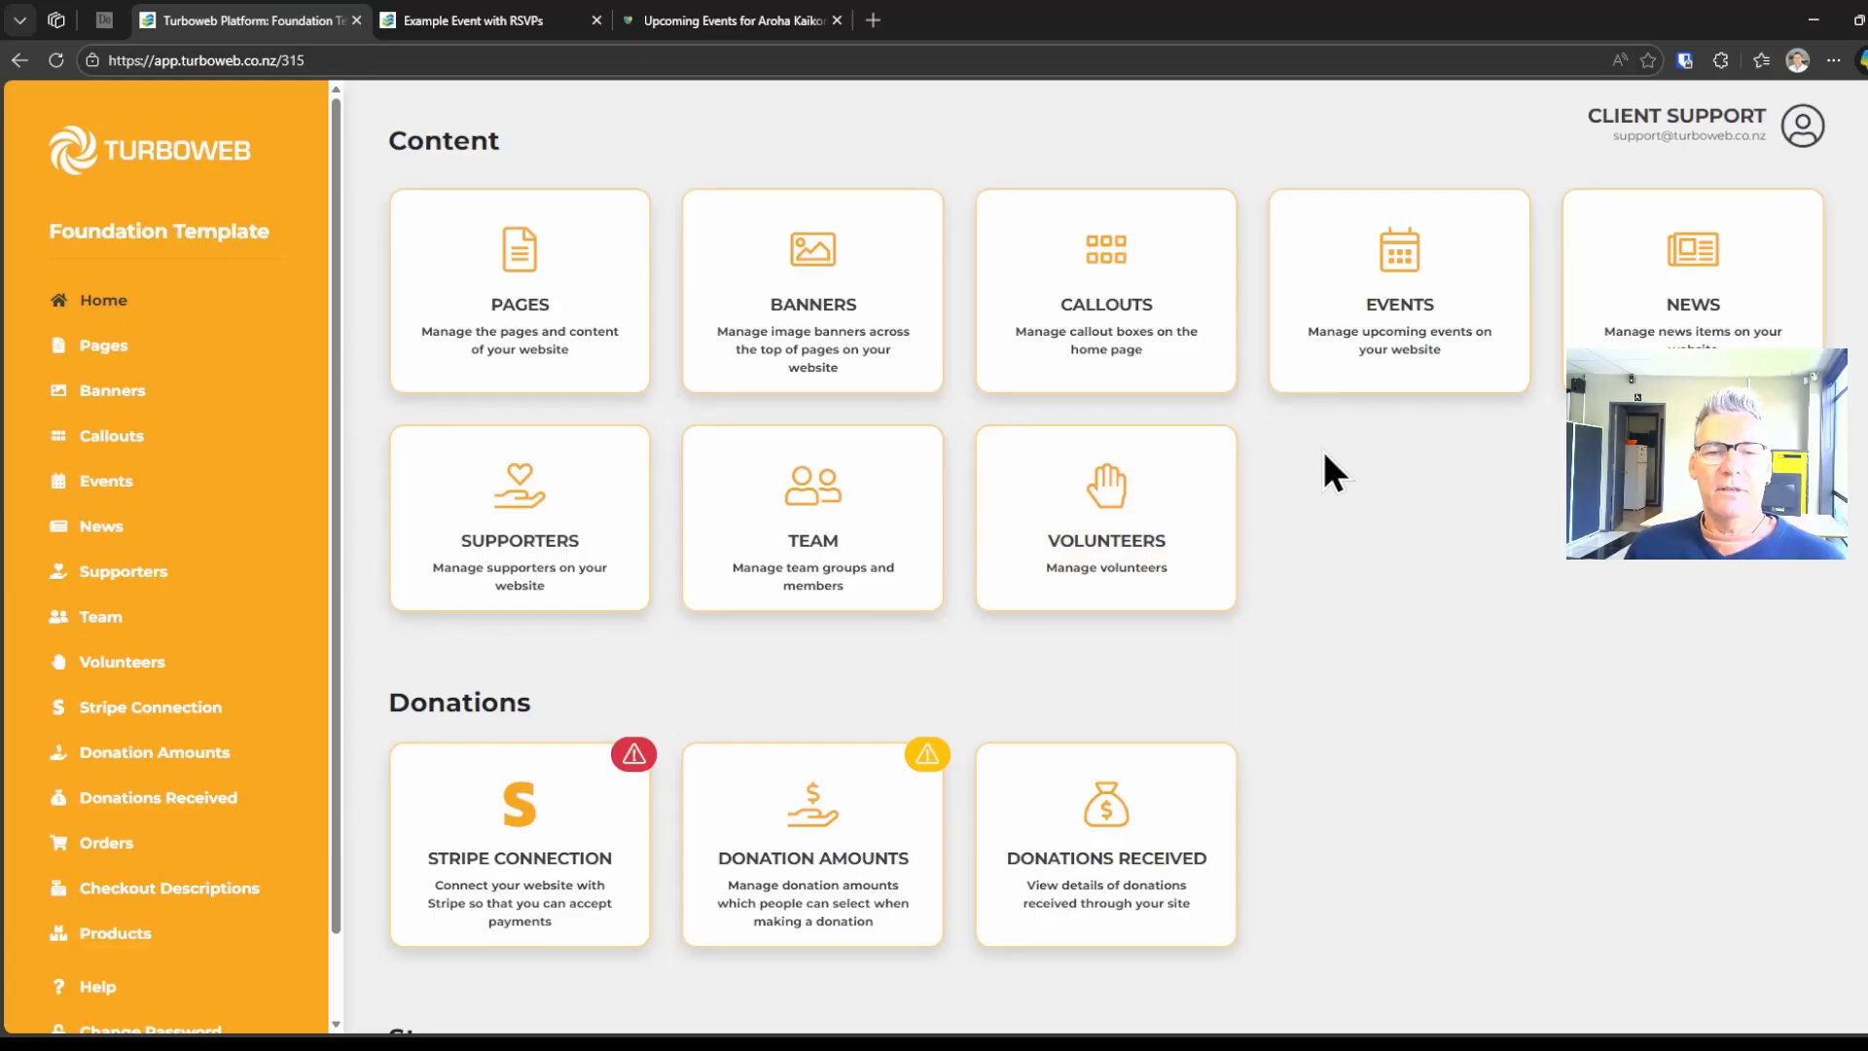
pyautogui.click(1384, 280)
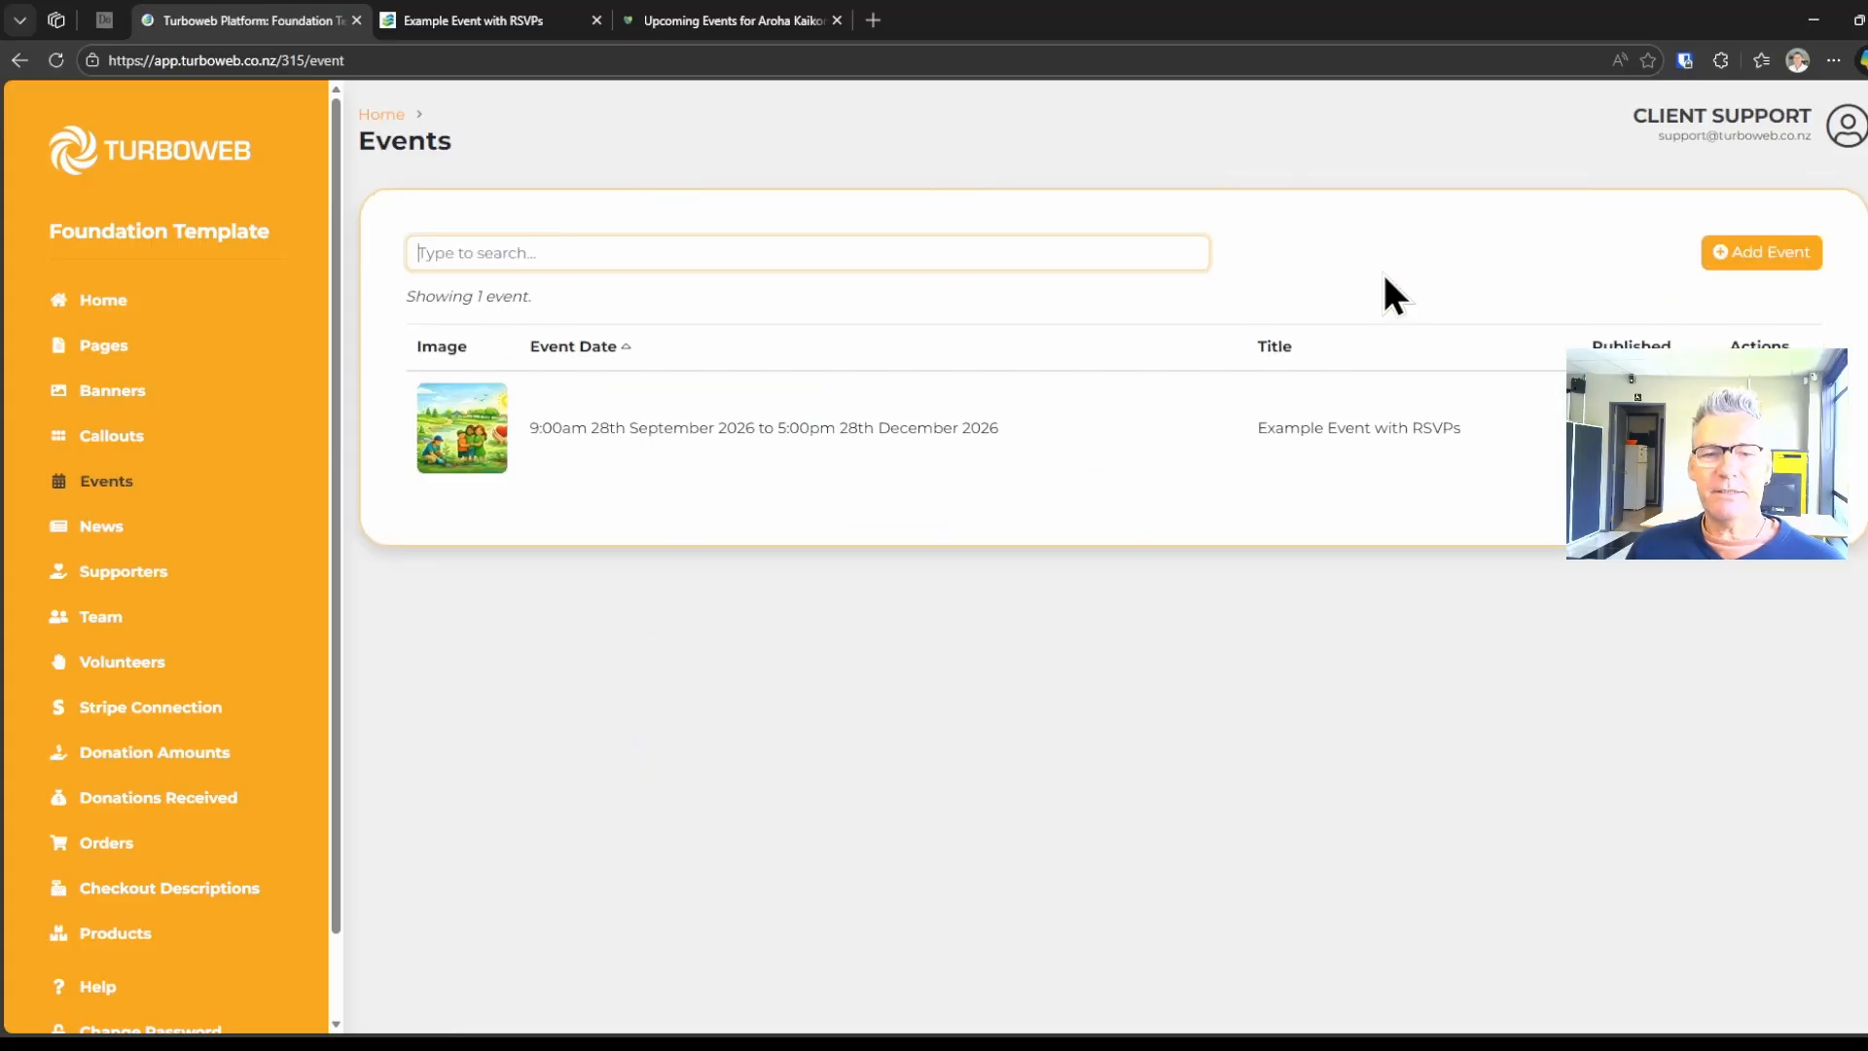
pyautogui.click(1764, 258)
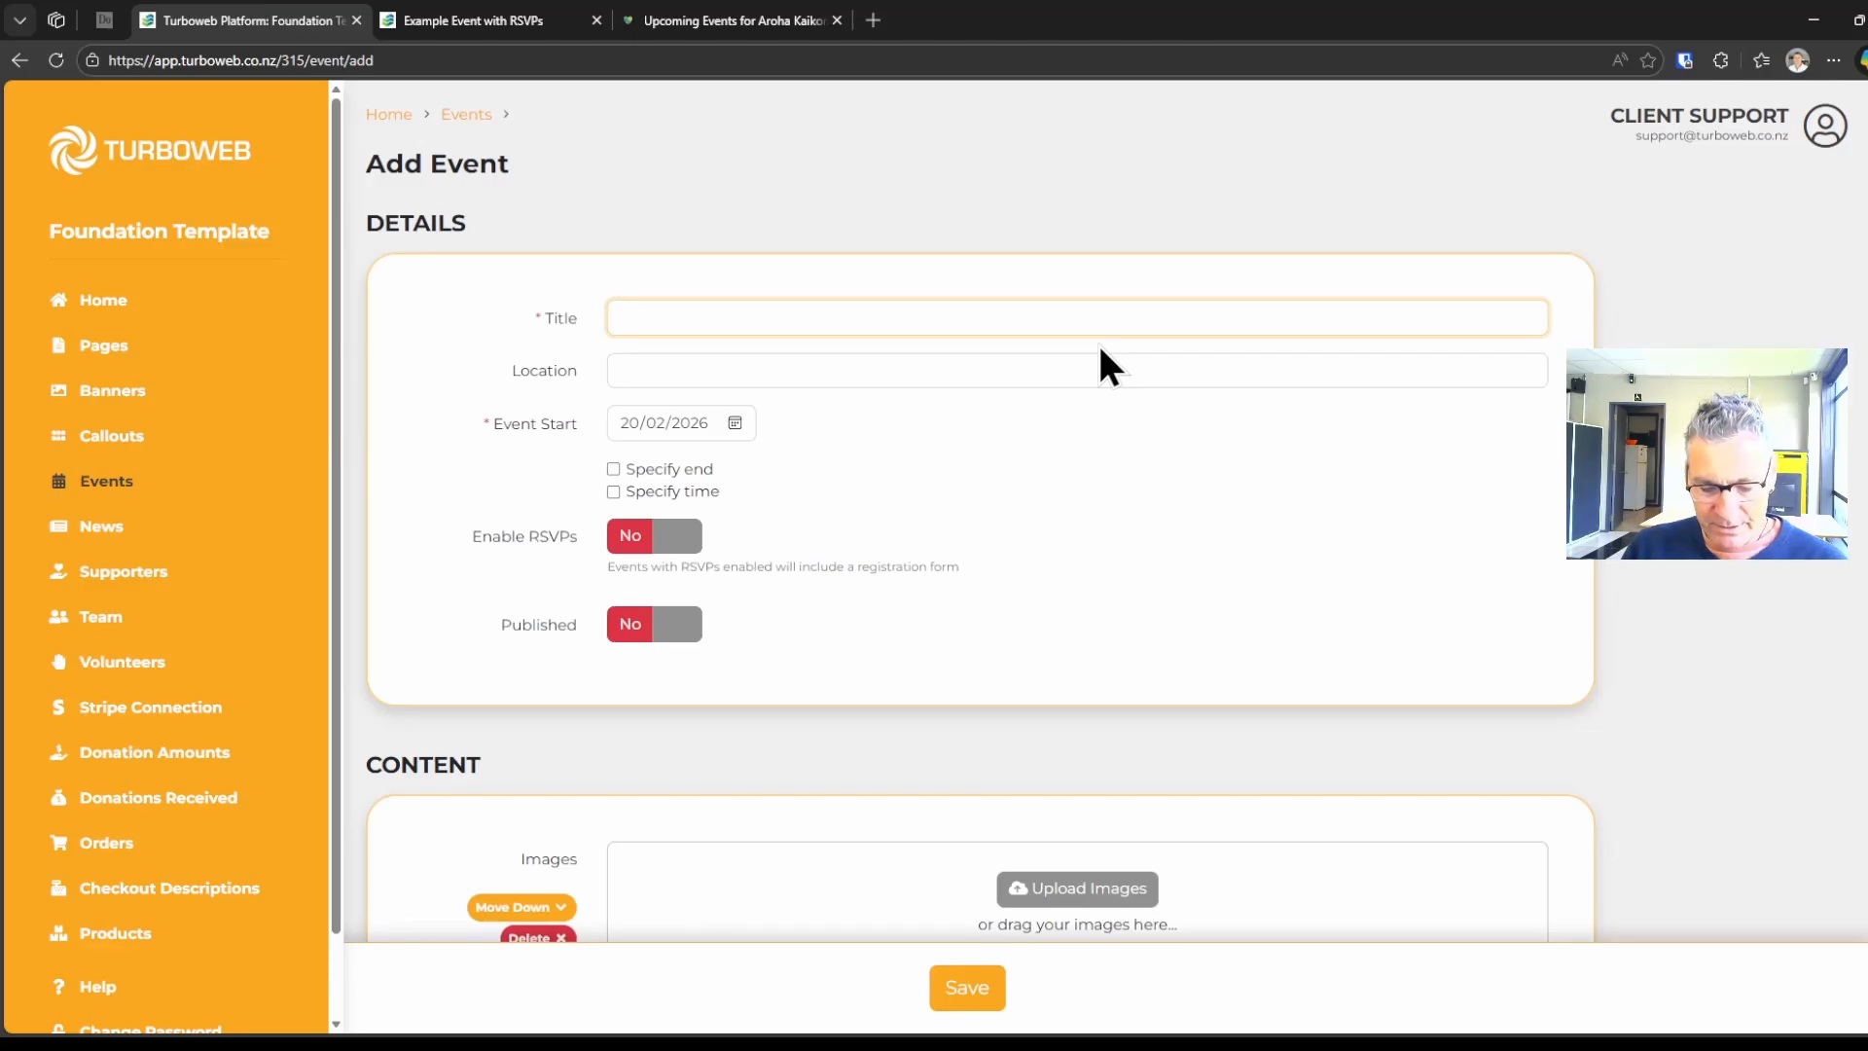
pyautogui.write('New Event')
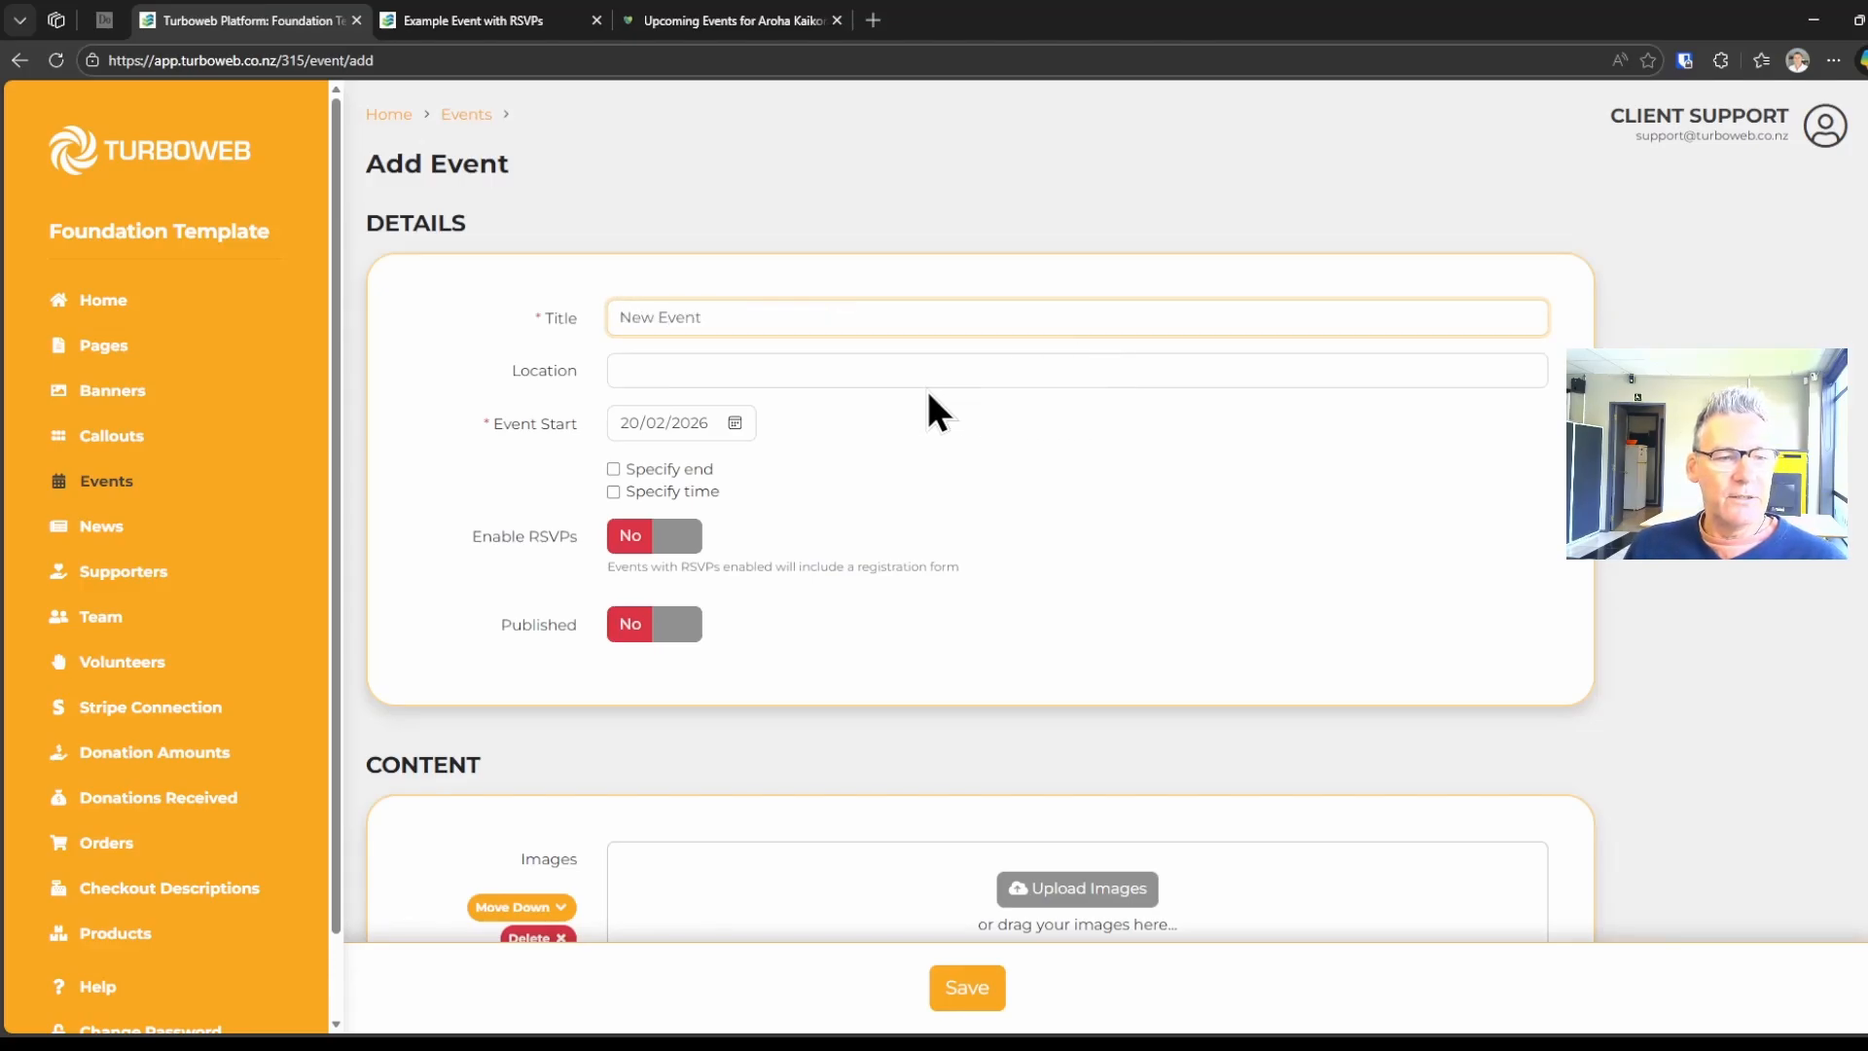
pyautogui.click(843, 367)
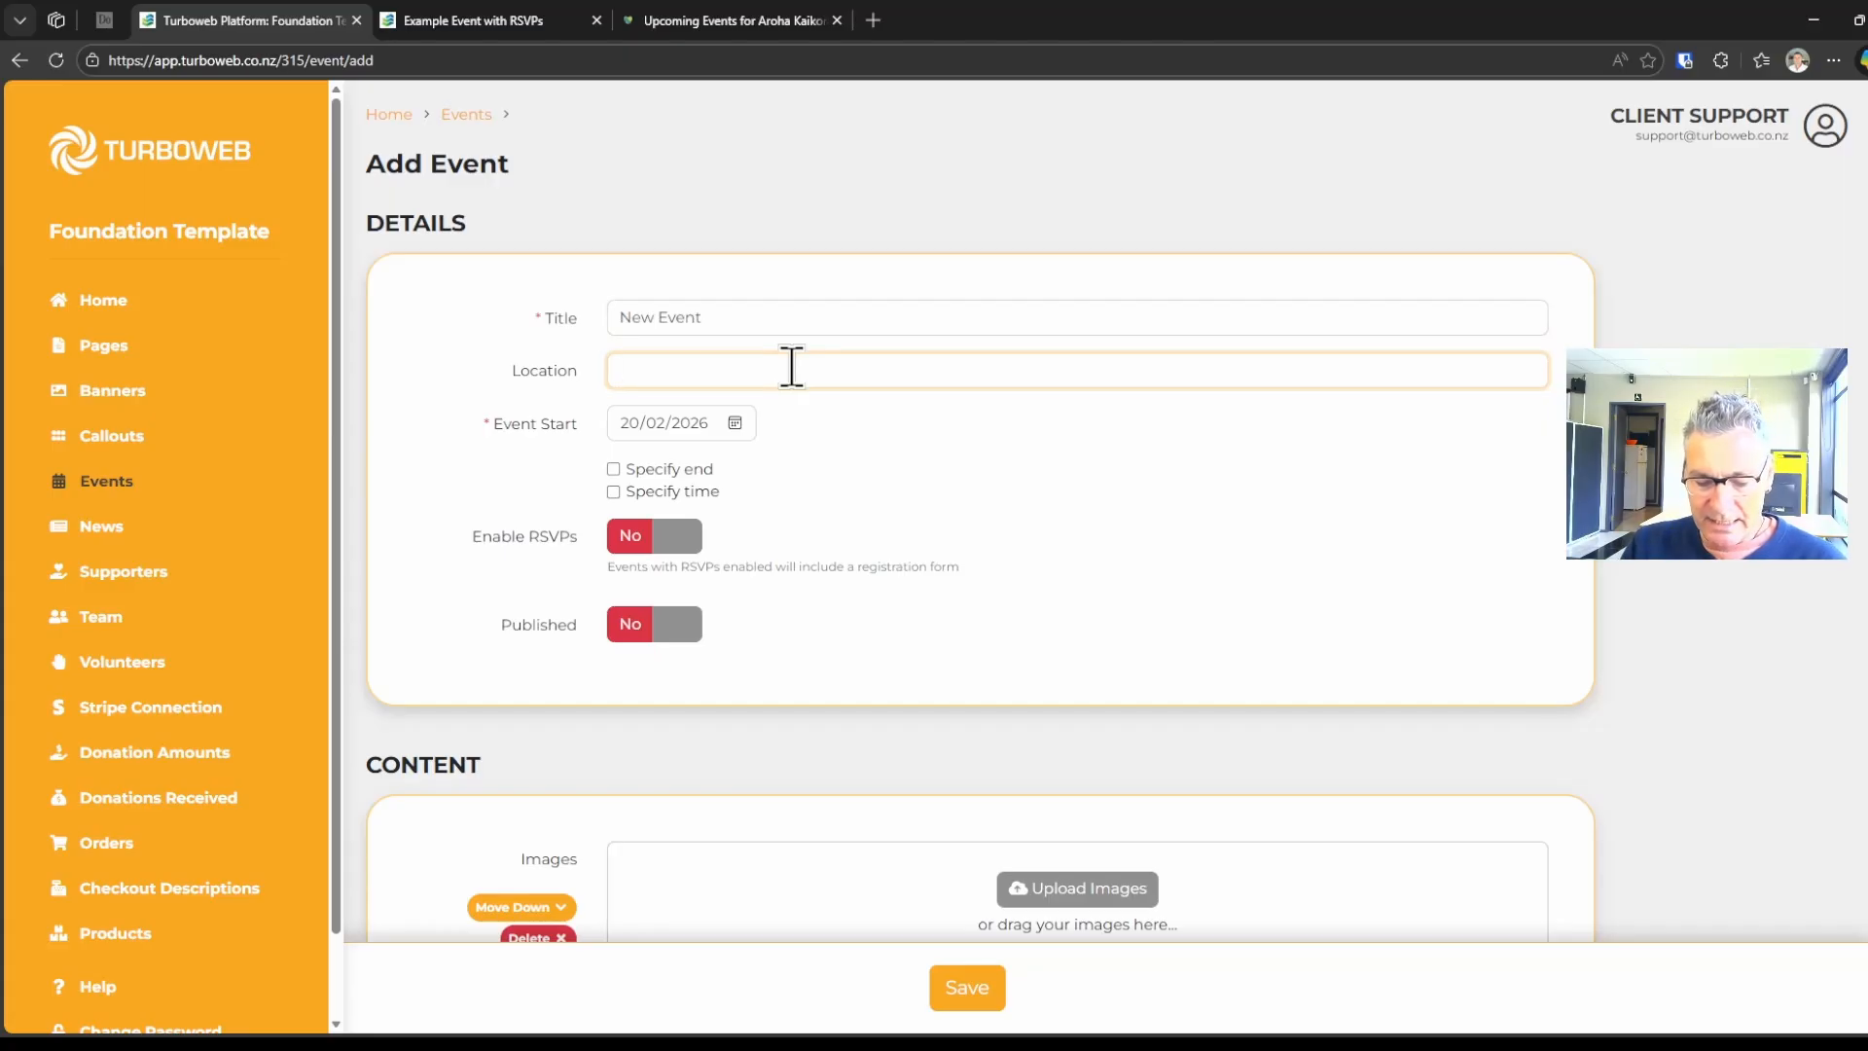
pyautogui.write('Turboweb')
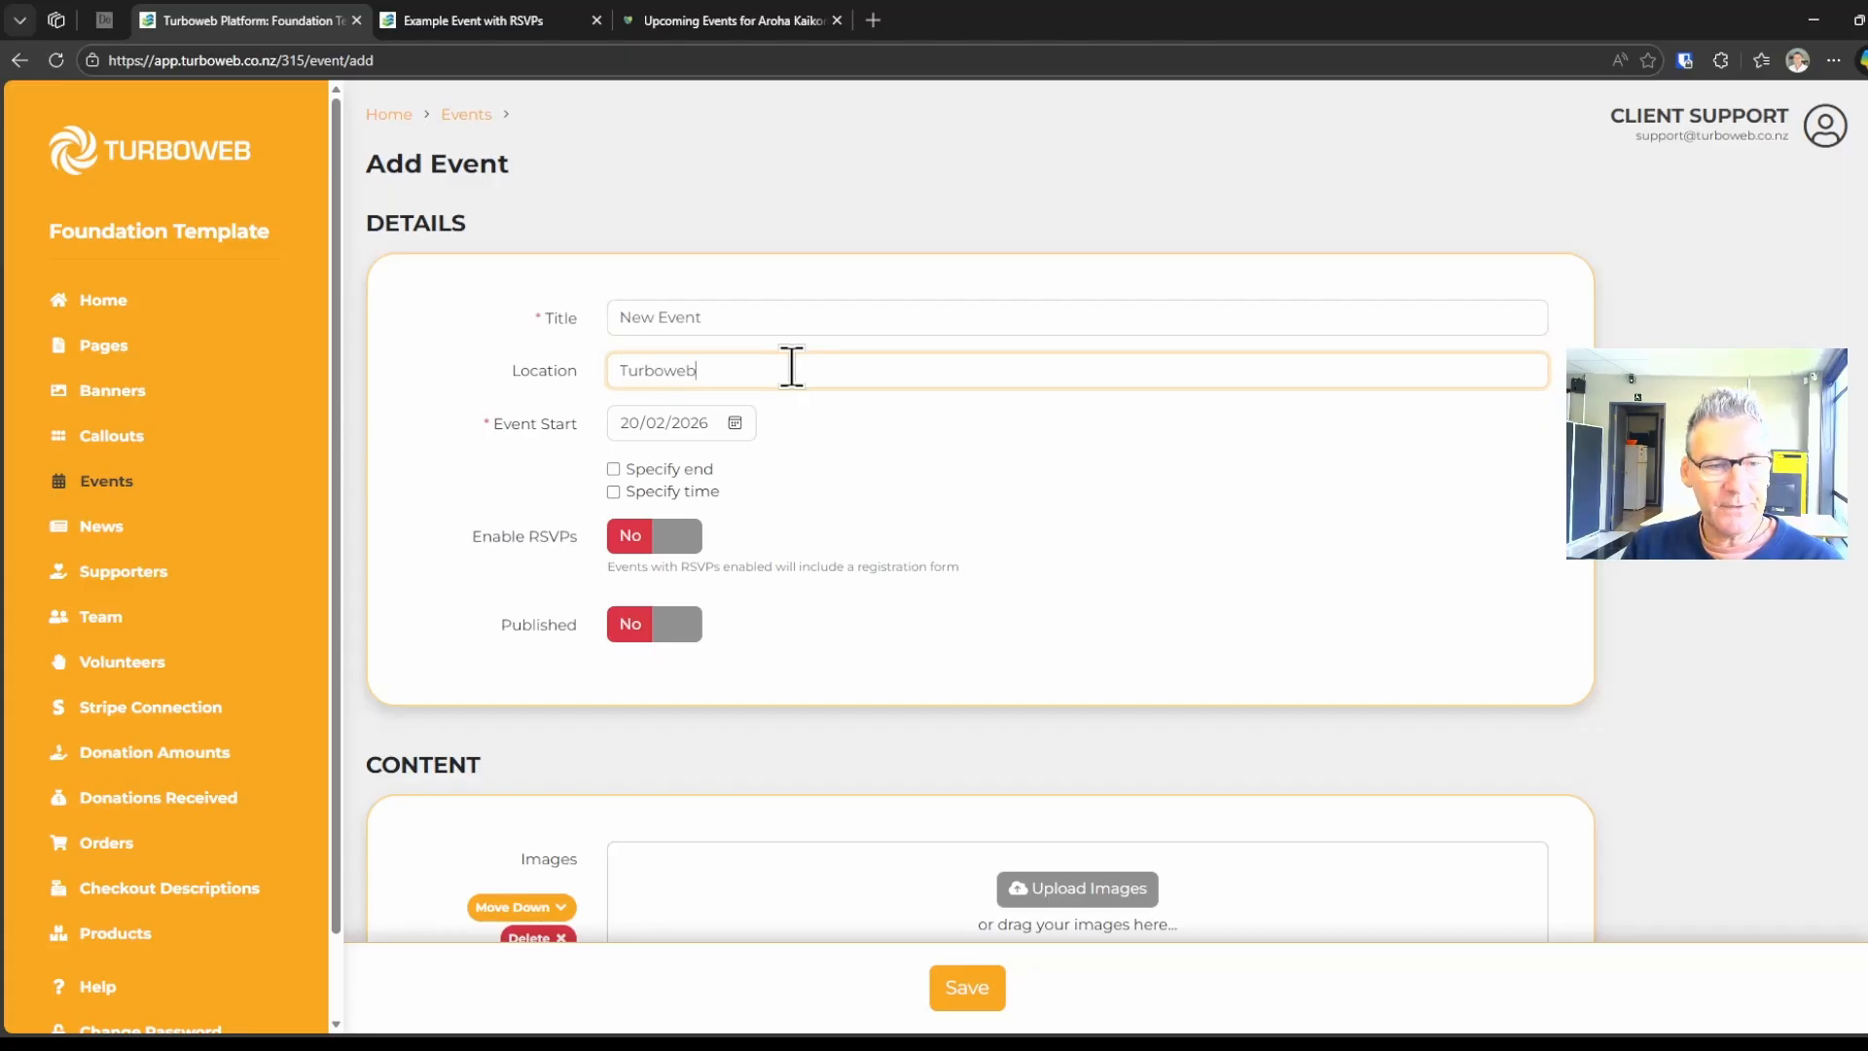
# Schedule the event on 20/03/2026 with a specified end and times, from 01:00 pm to 02:00 pm.
pyautogui.click(732, 422)
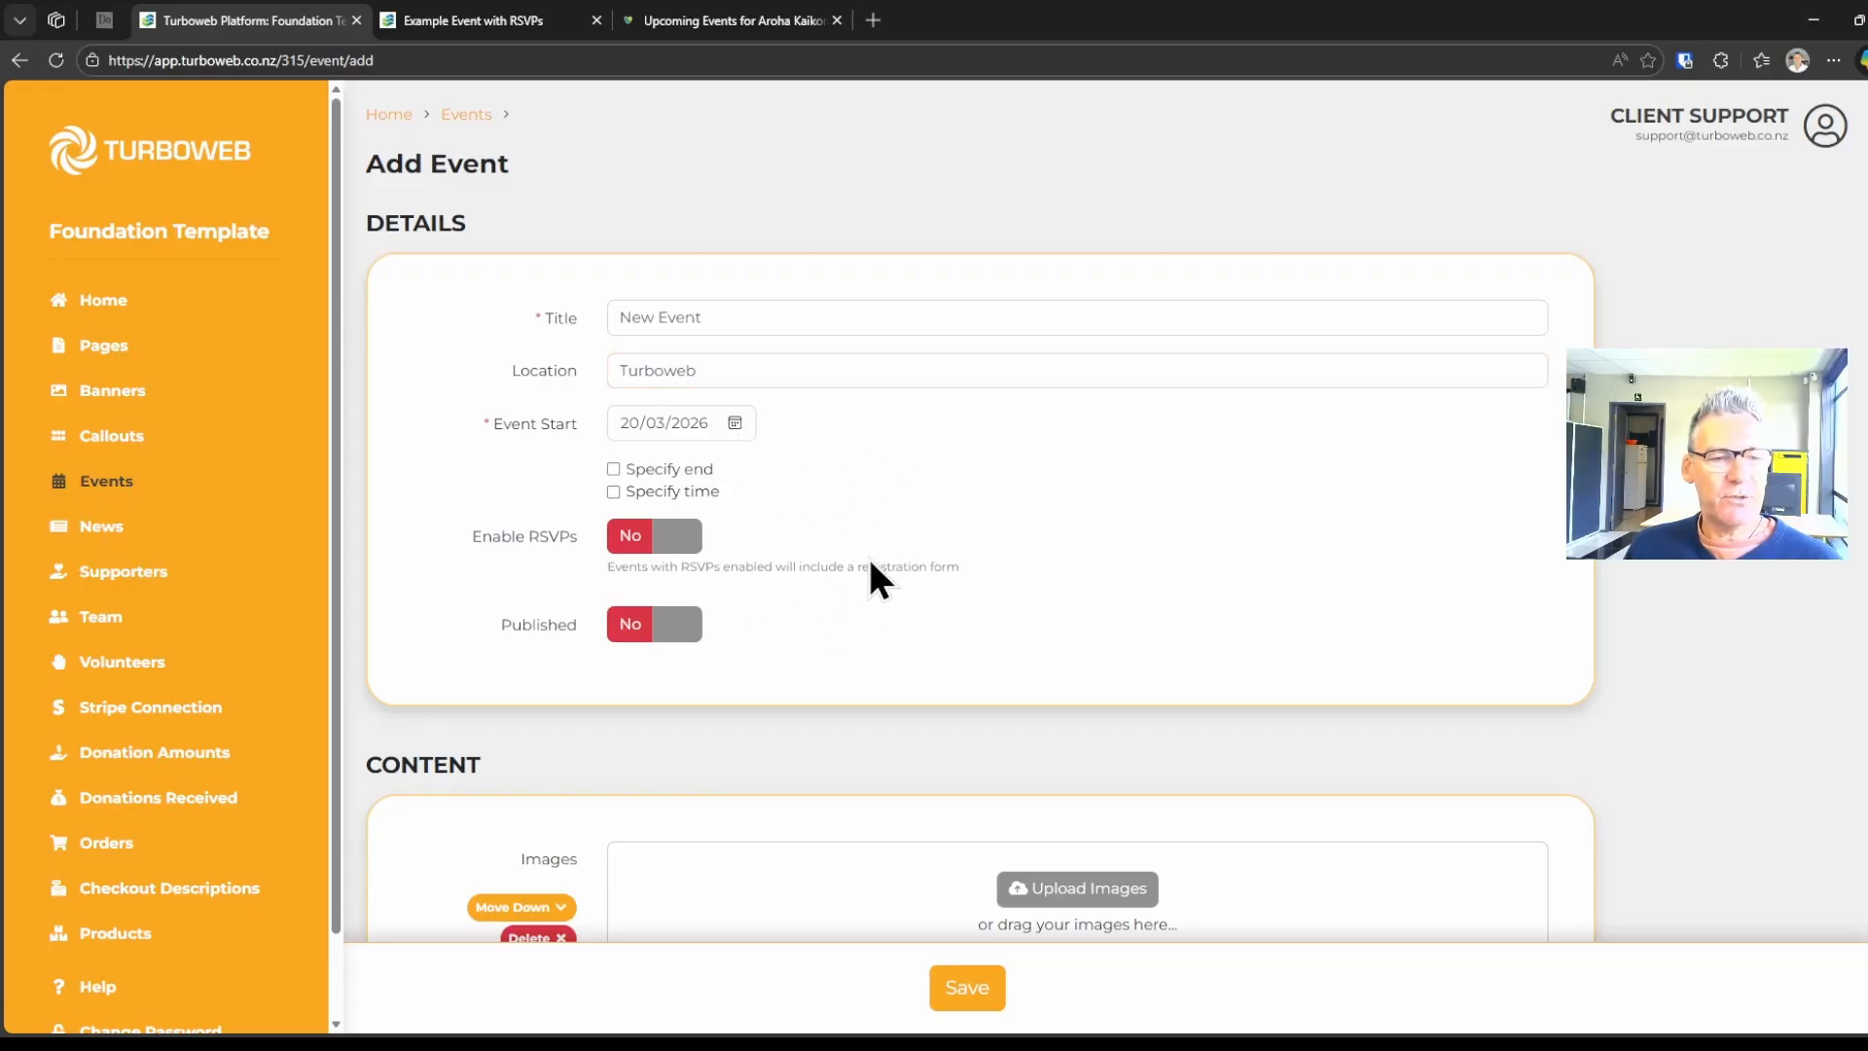
pyautogui.click(613, 469)
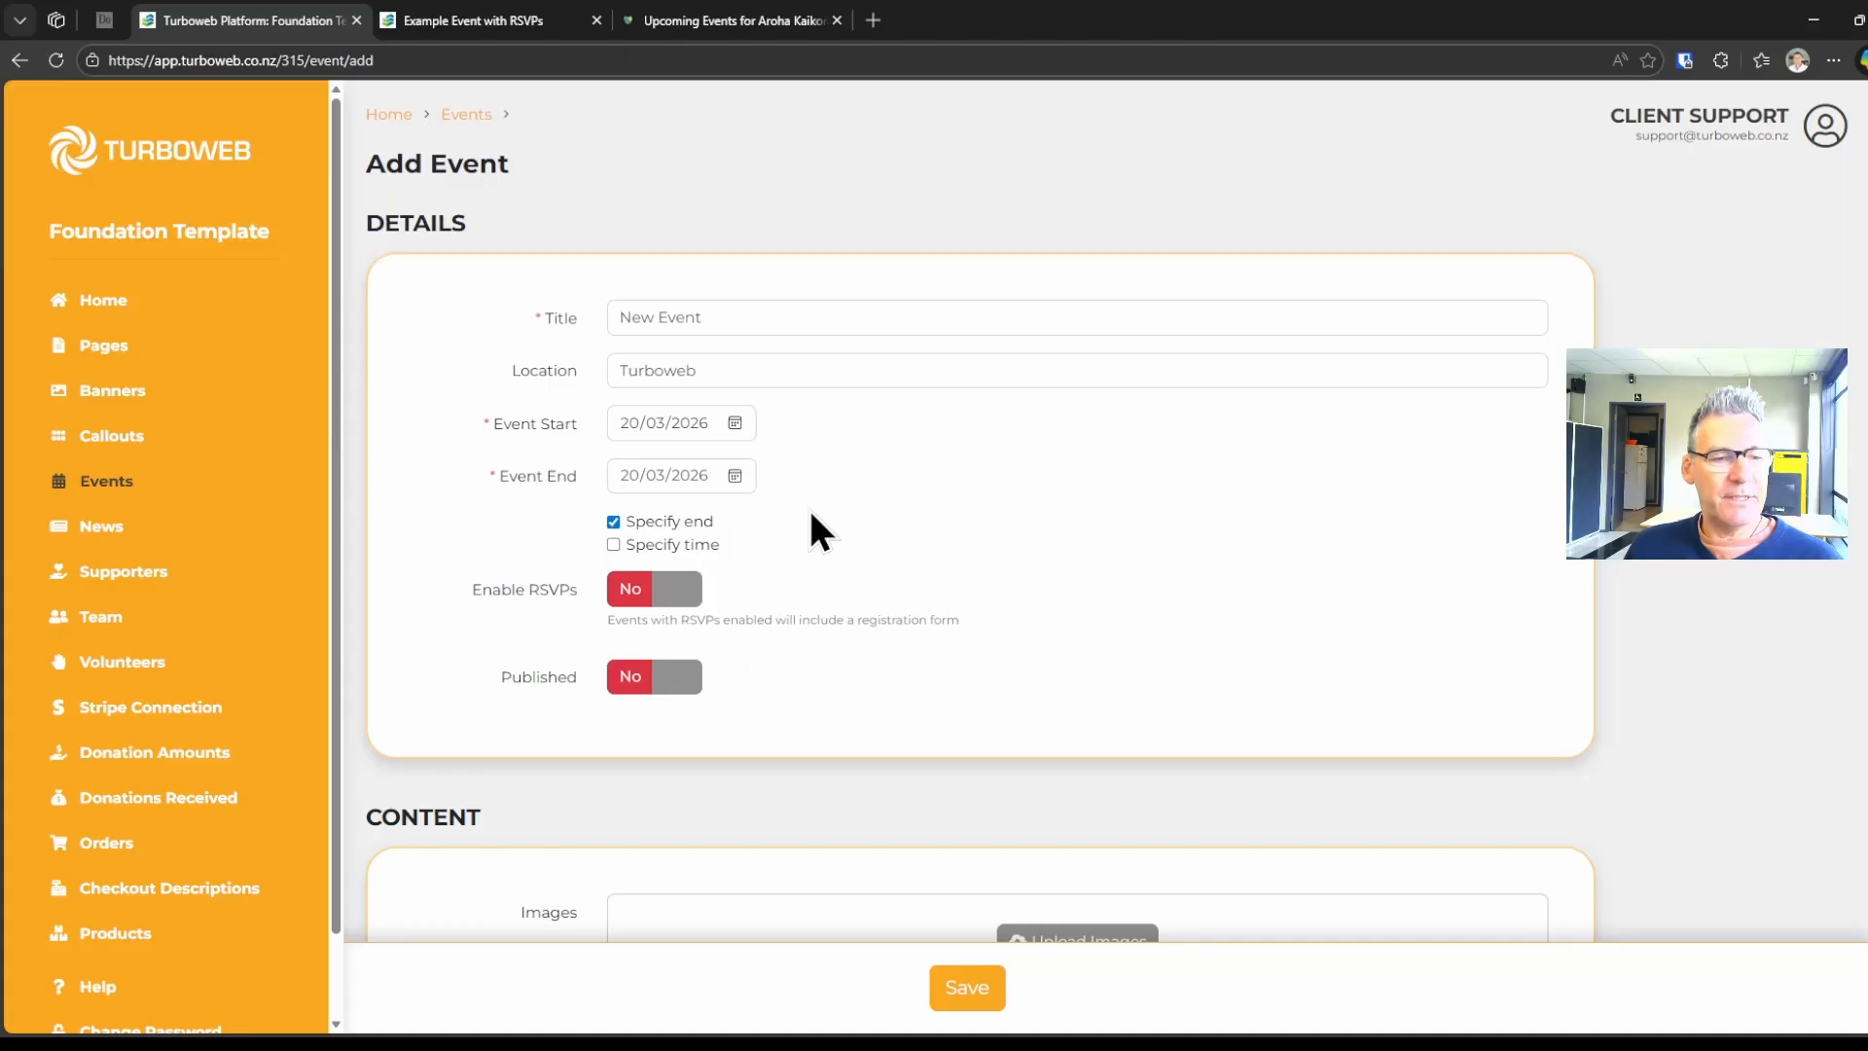
pyautogui.click(613, 544)
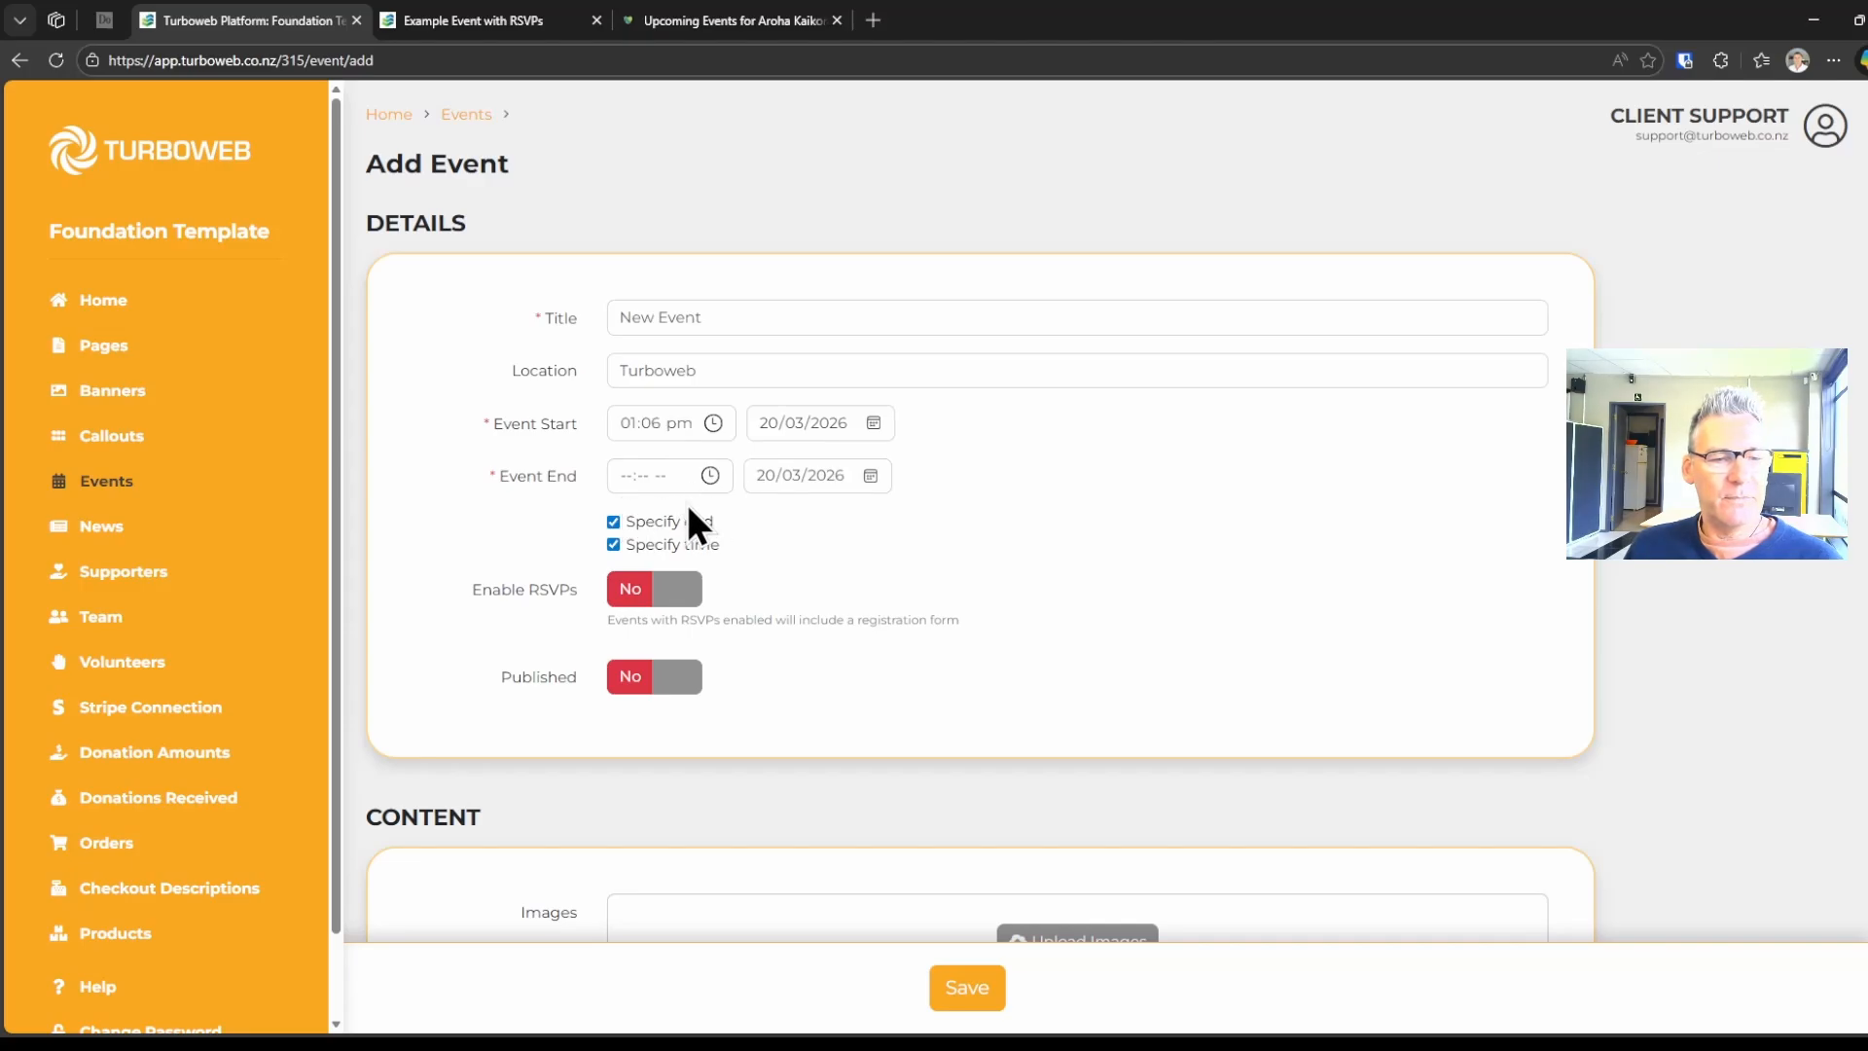
pyautogui.click(697, 545)
pyautogui.click(696, 567)
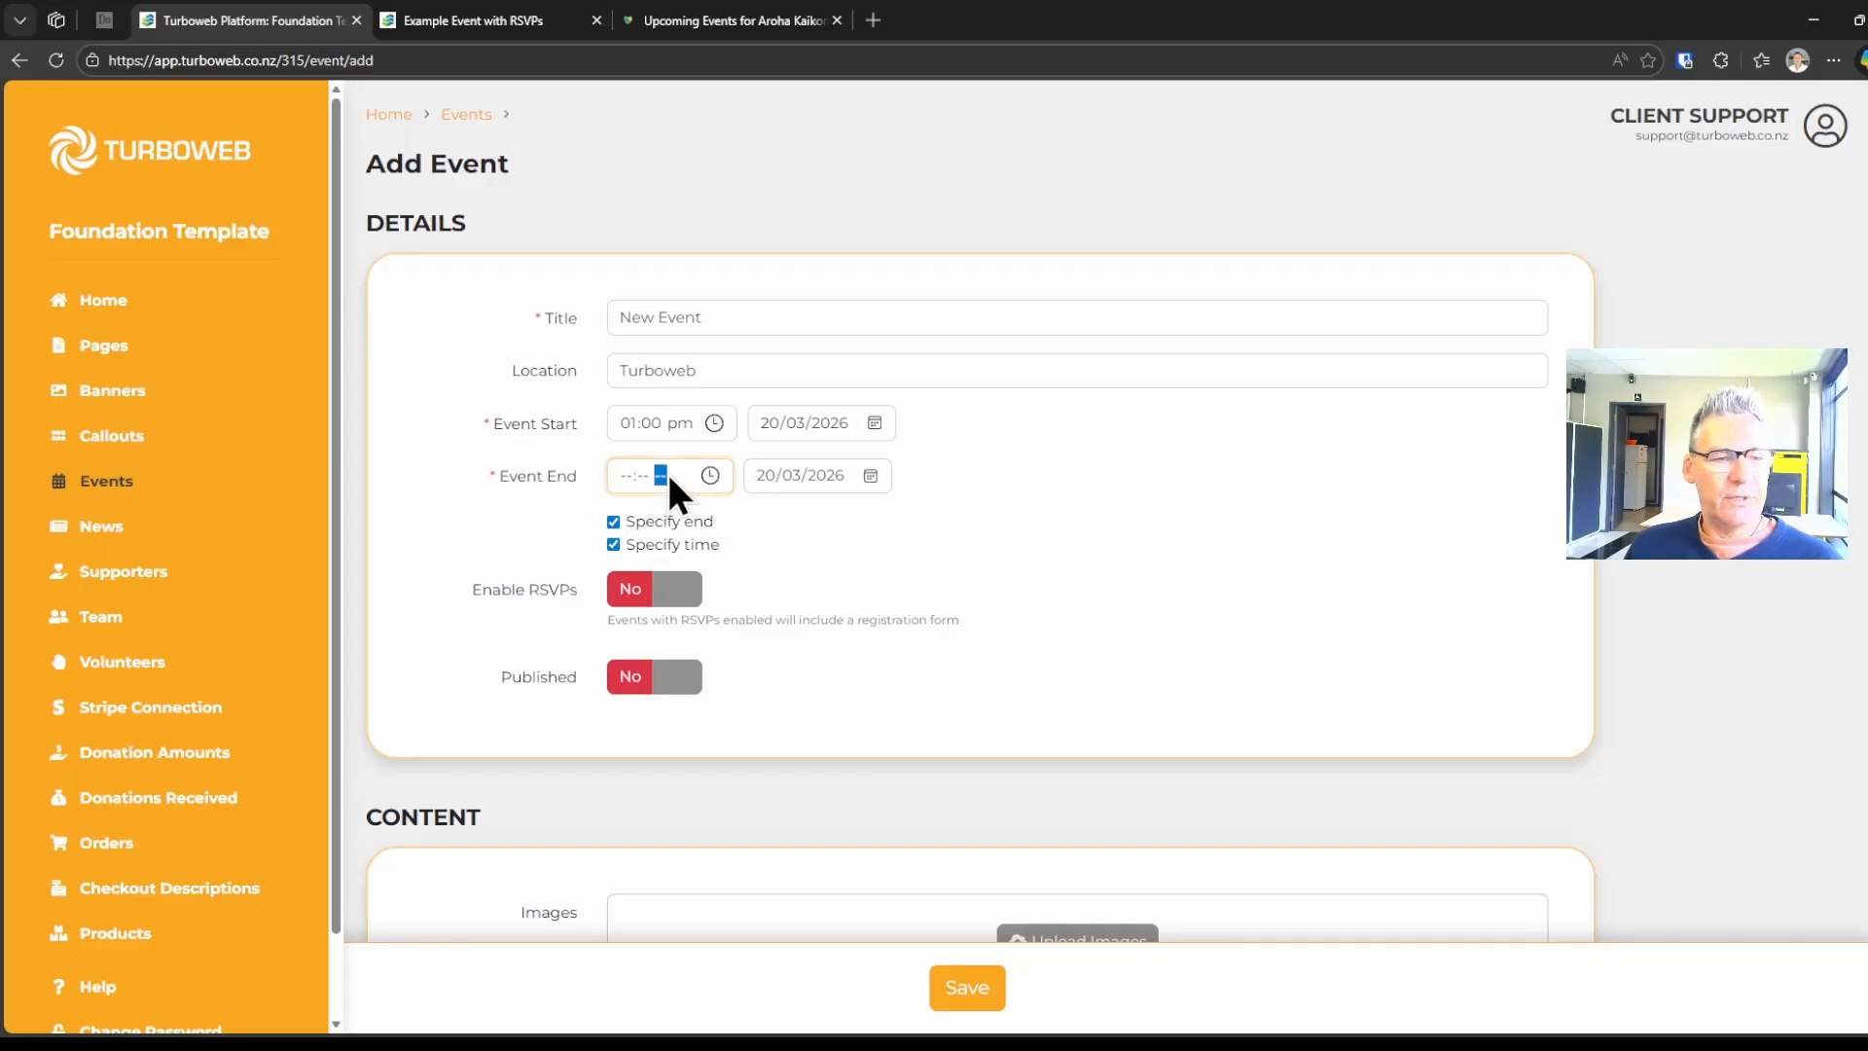
pyautogui.click(709, 474)
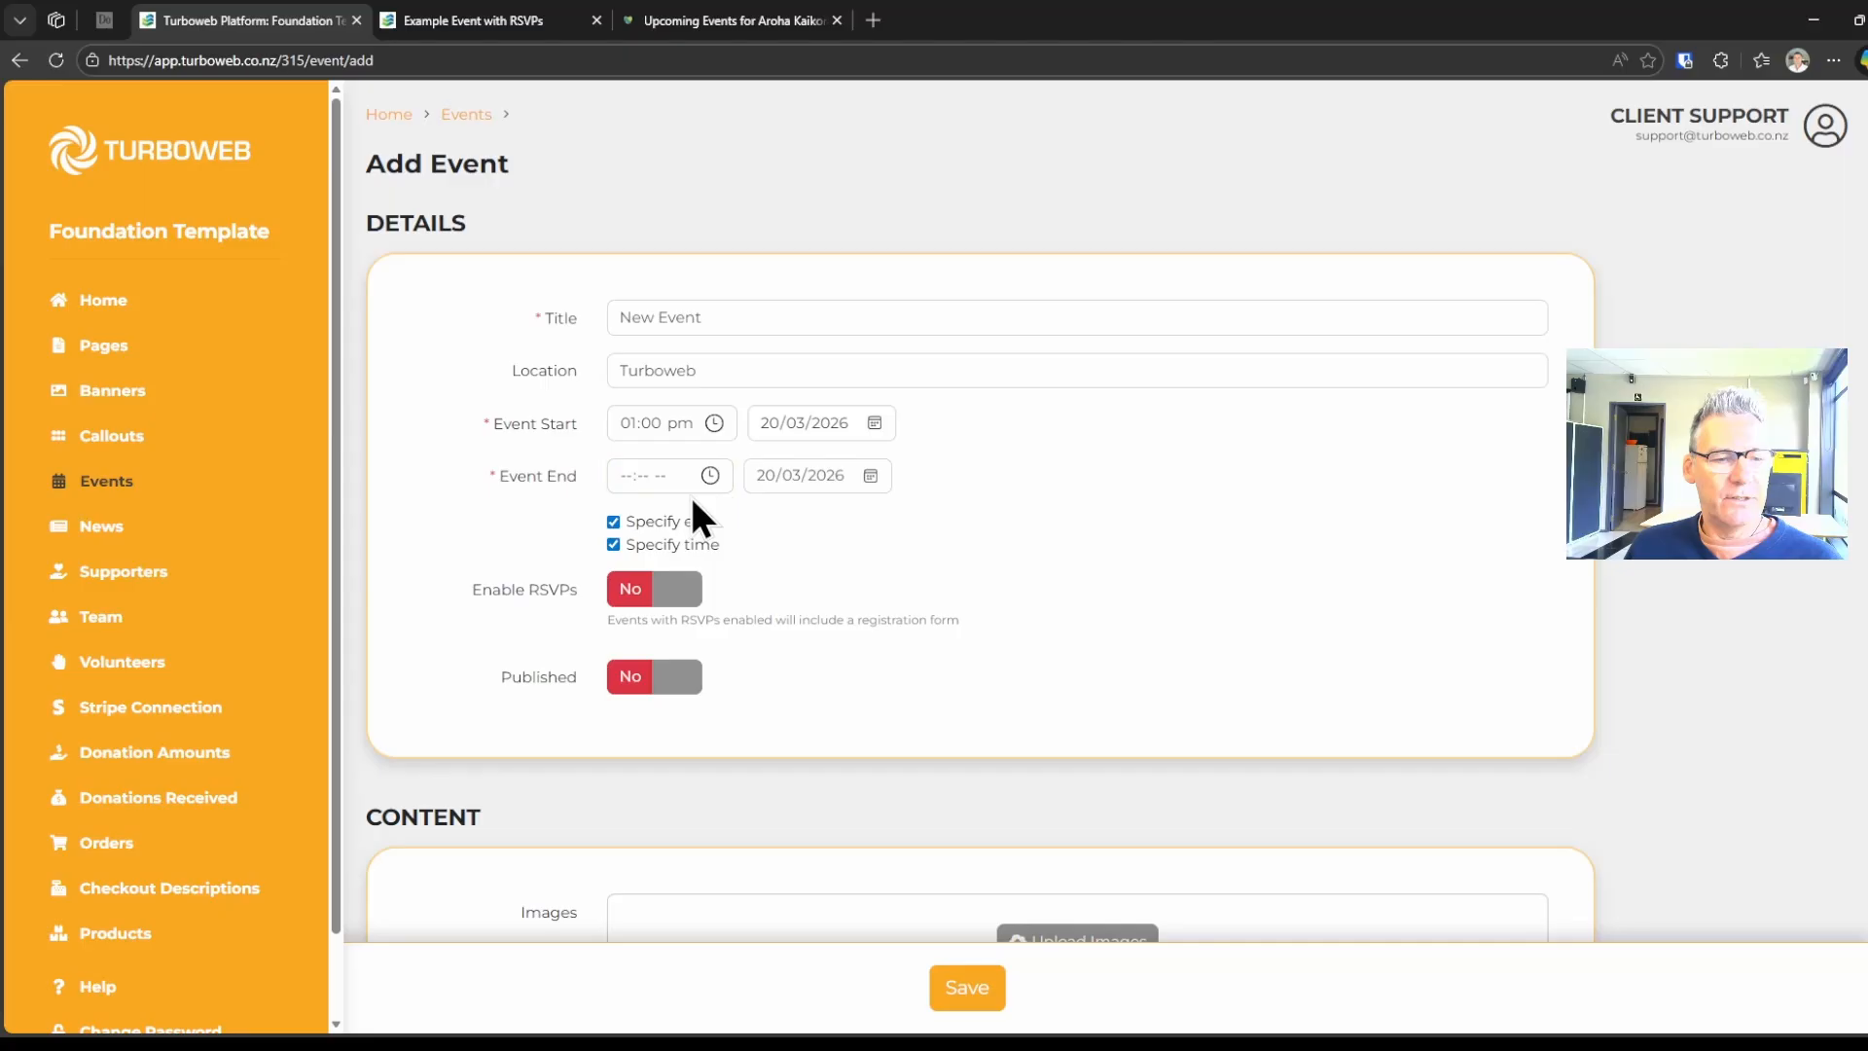
pyautogui.click(645, 582)
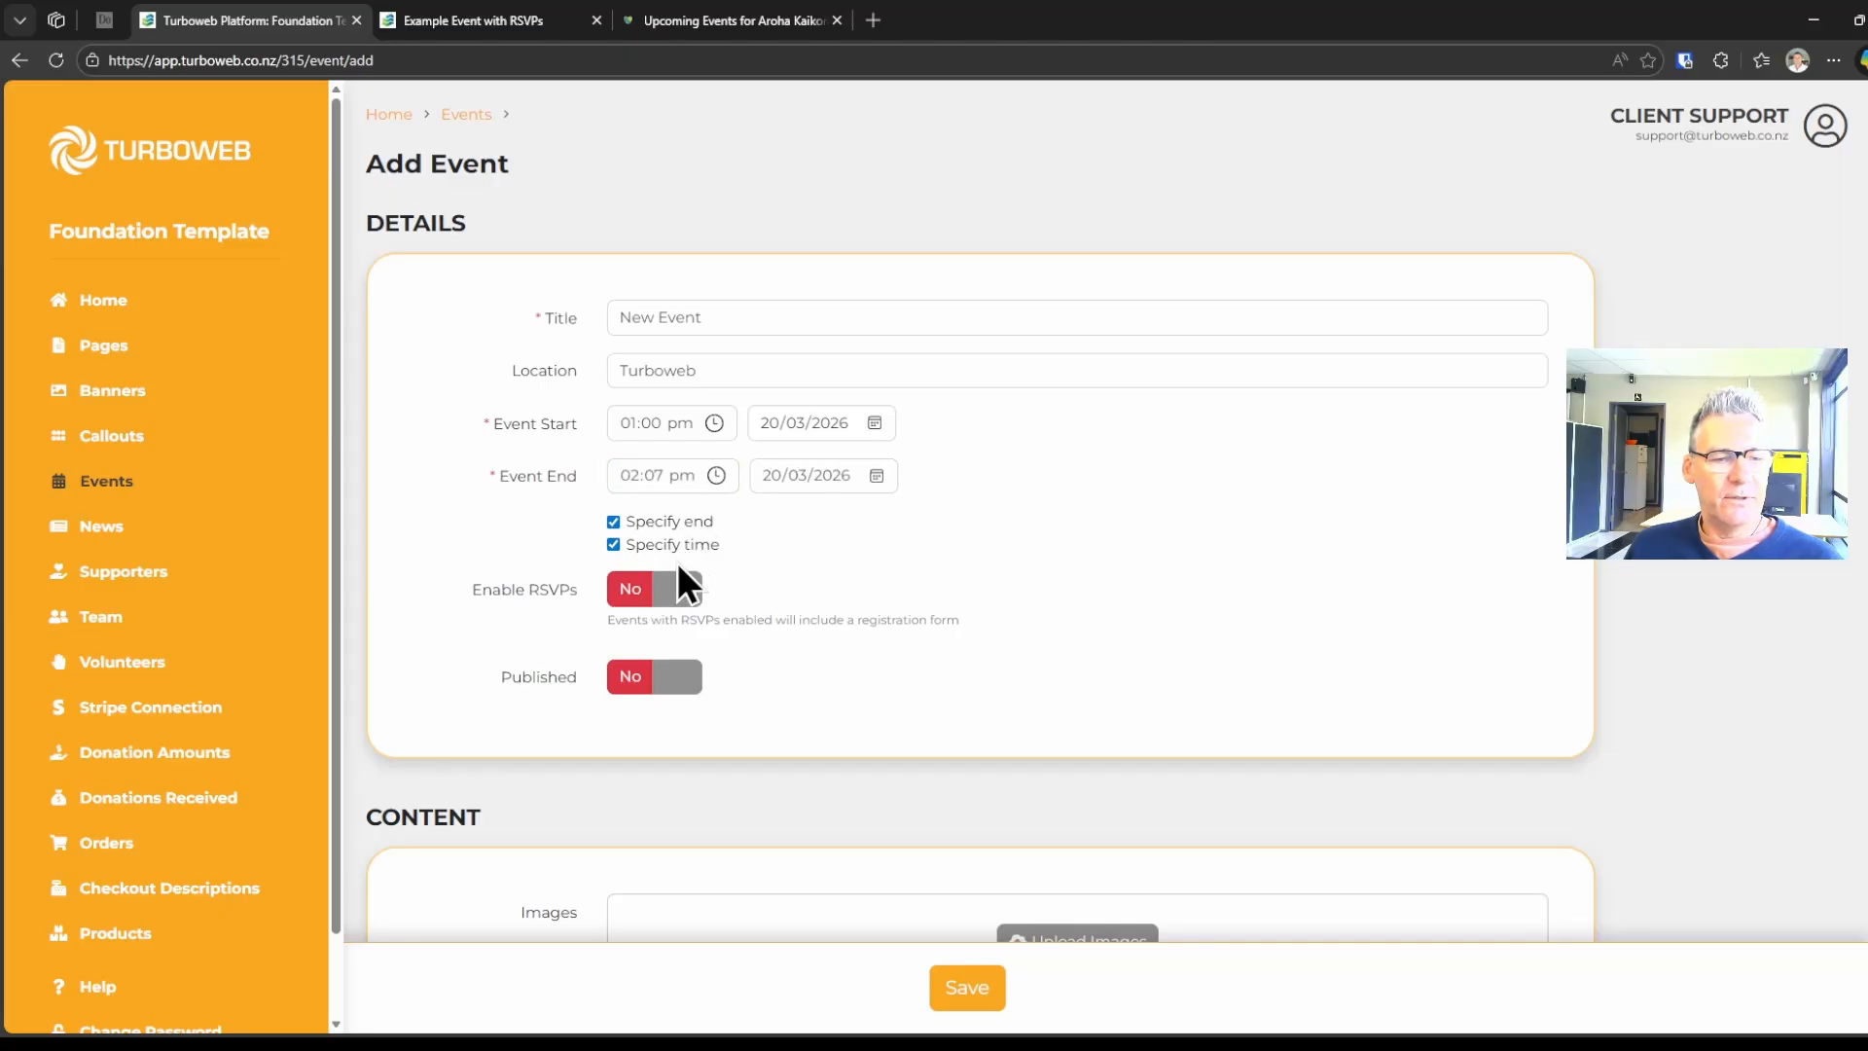
pyautogui.click(705, 565)
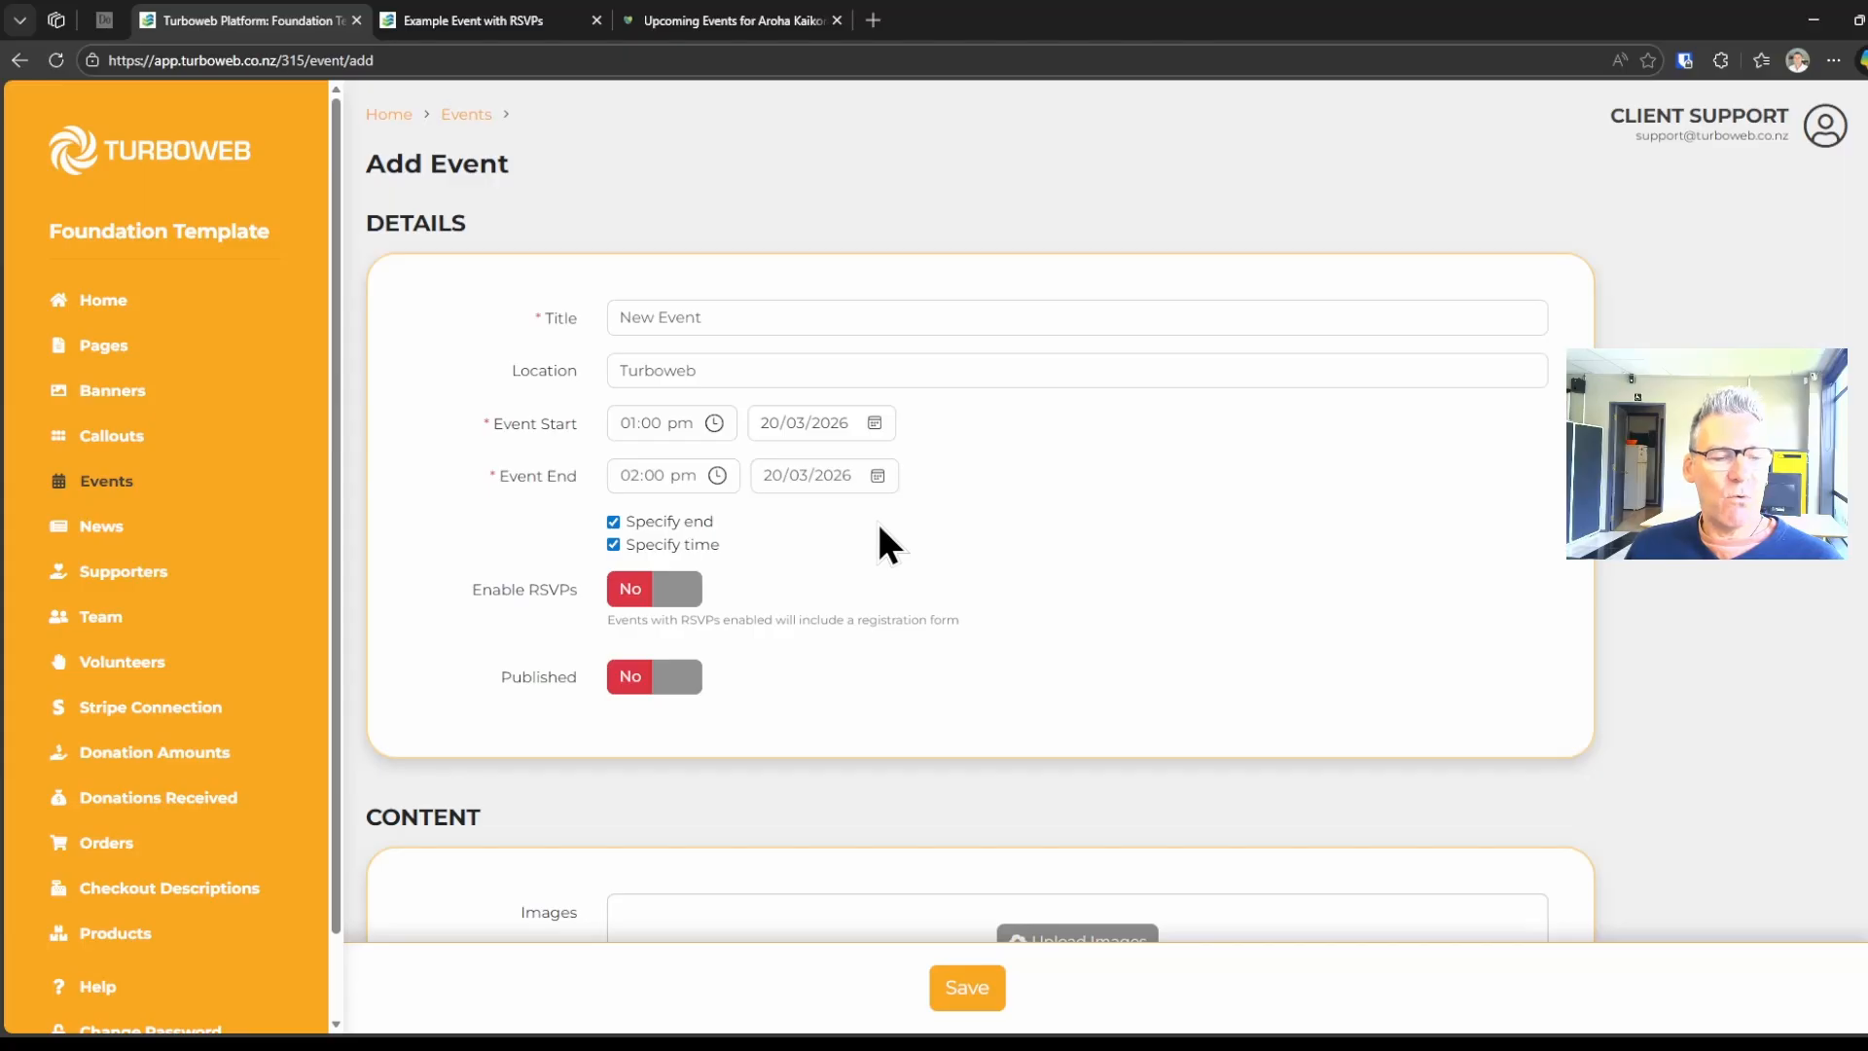
# Enable RSVPs for the new event and set it as published.
pyautogui.click(656, 595)
pyautogui.click(658, 679)
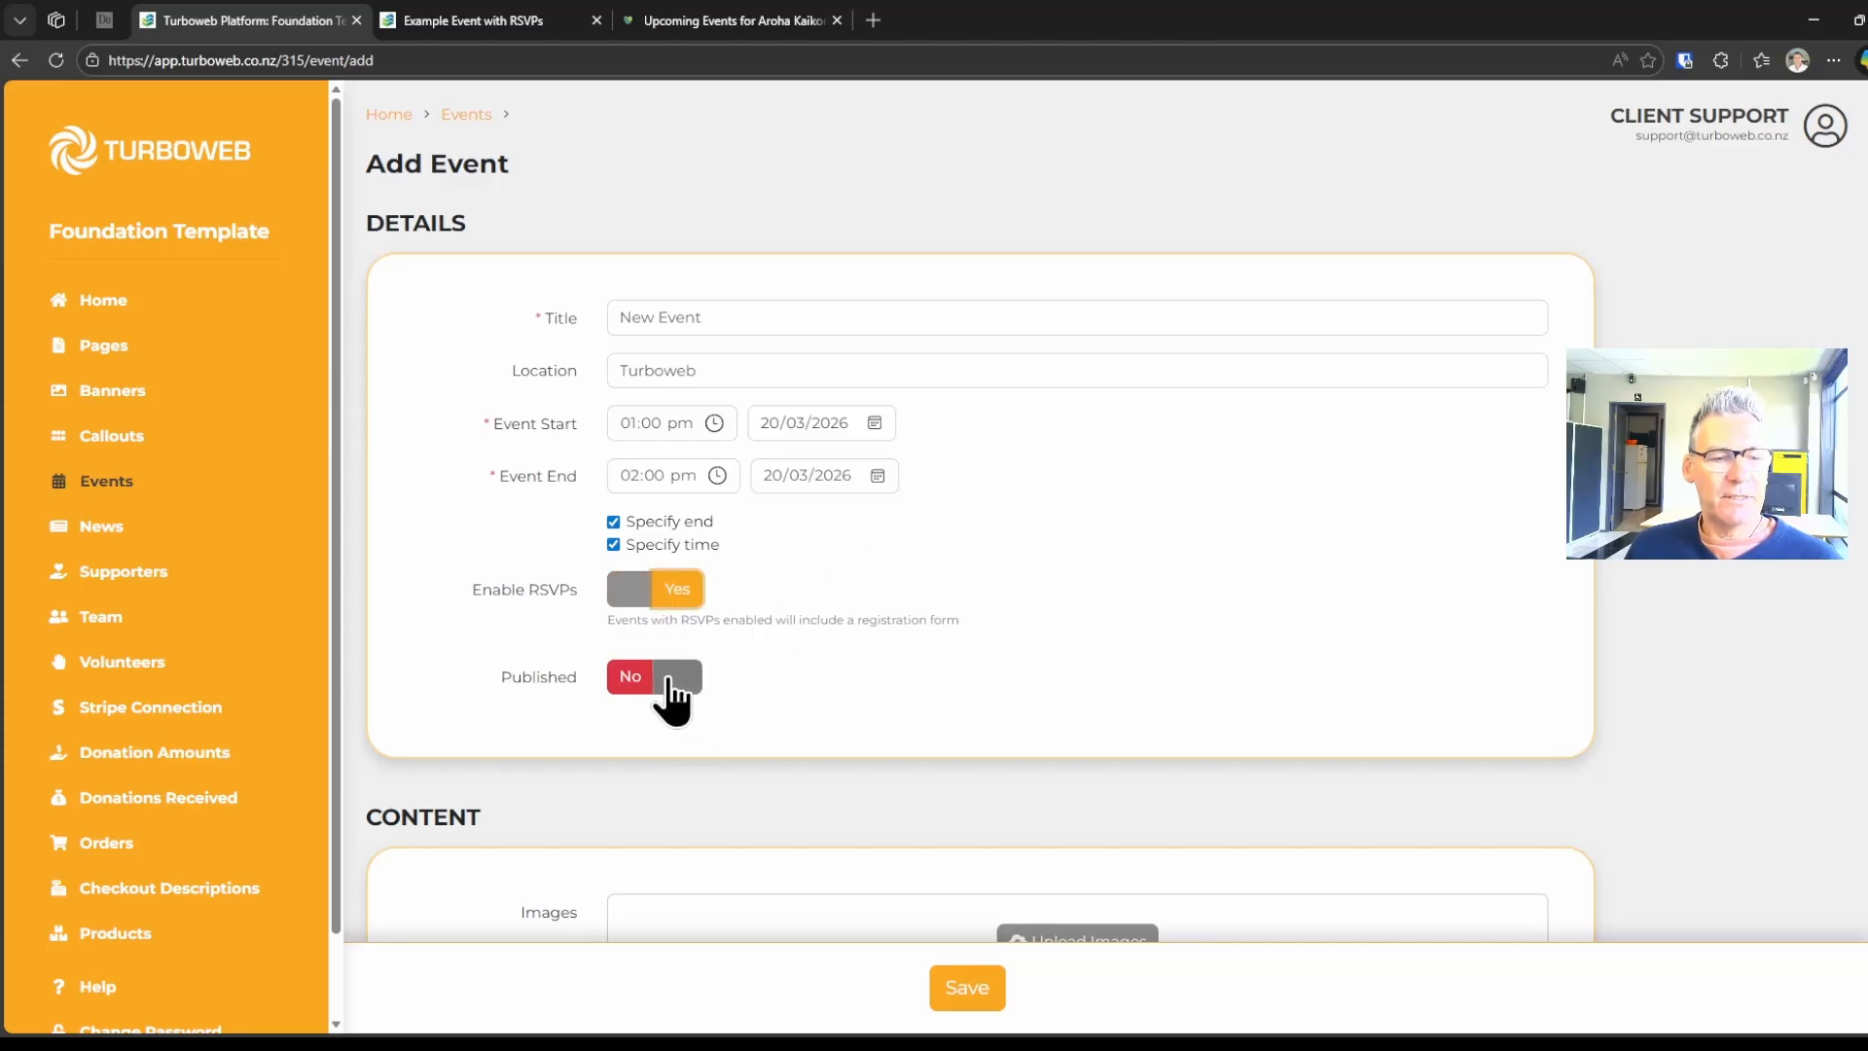
# Upload Banner1.png to the images block of the event's content.
pyautogui.scroll(-3, 946, 633)
pyautogui.scroll(-1, 948, 632)
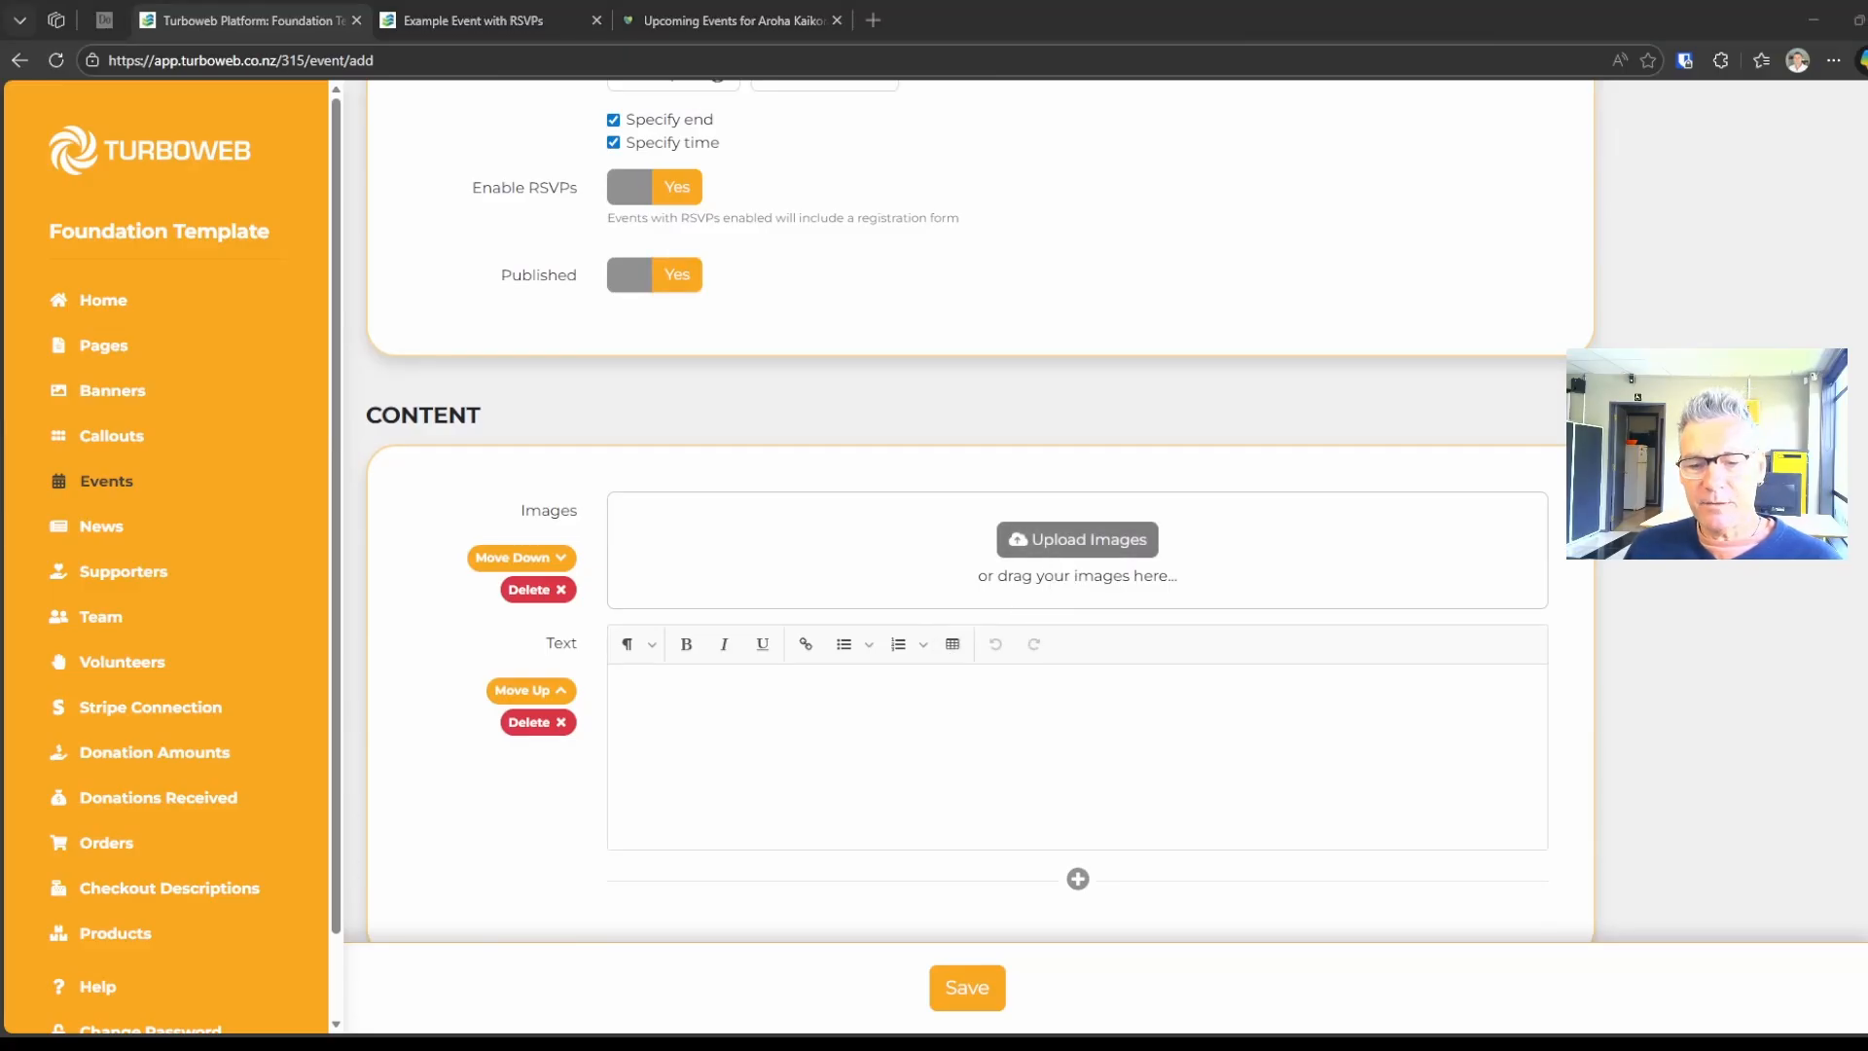
pyautogui.click(1478, 805)
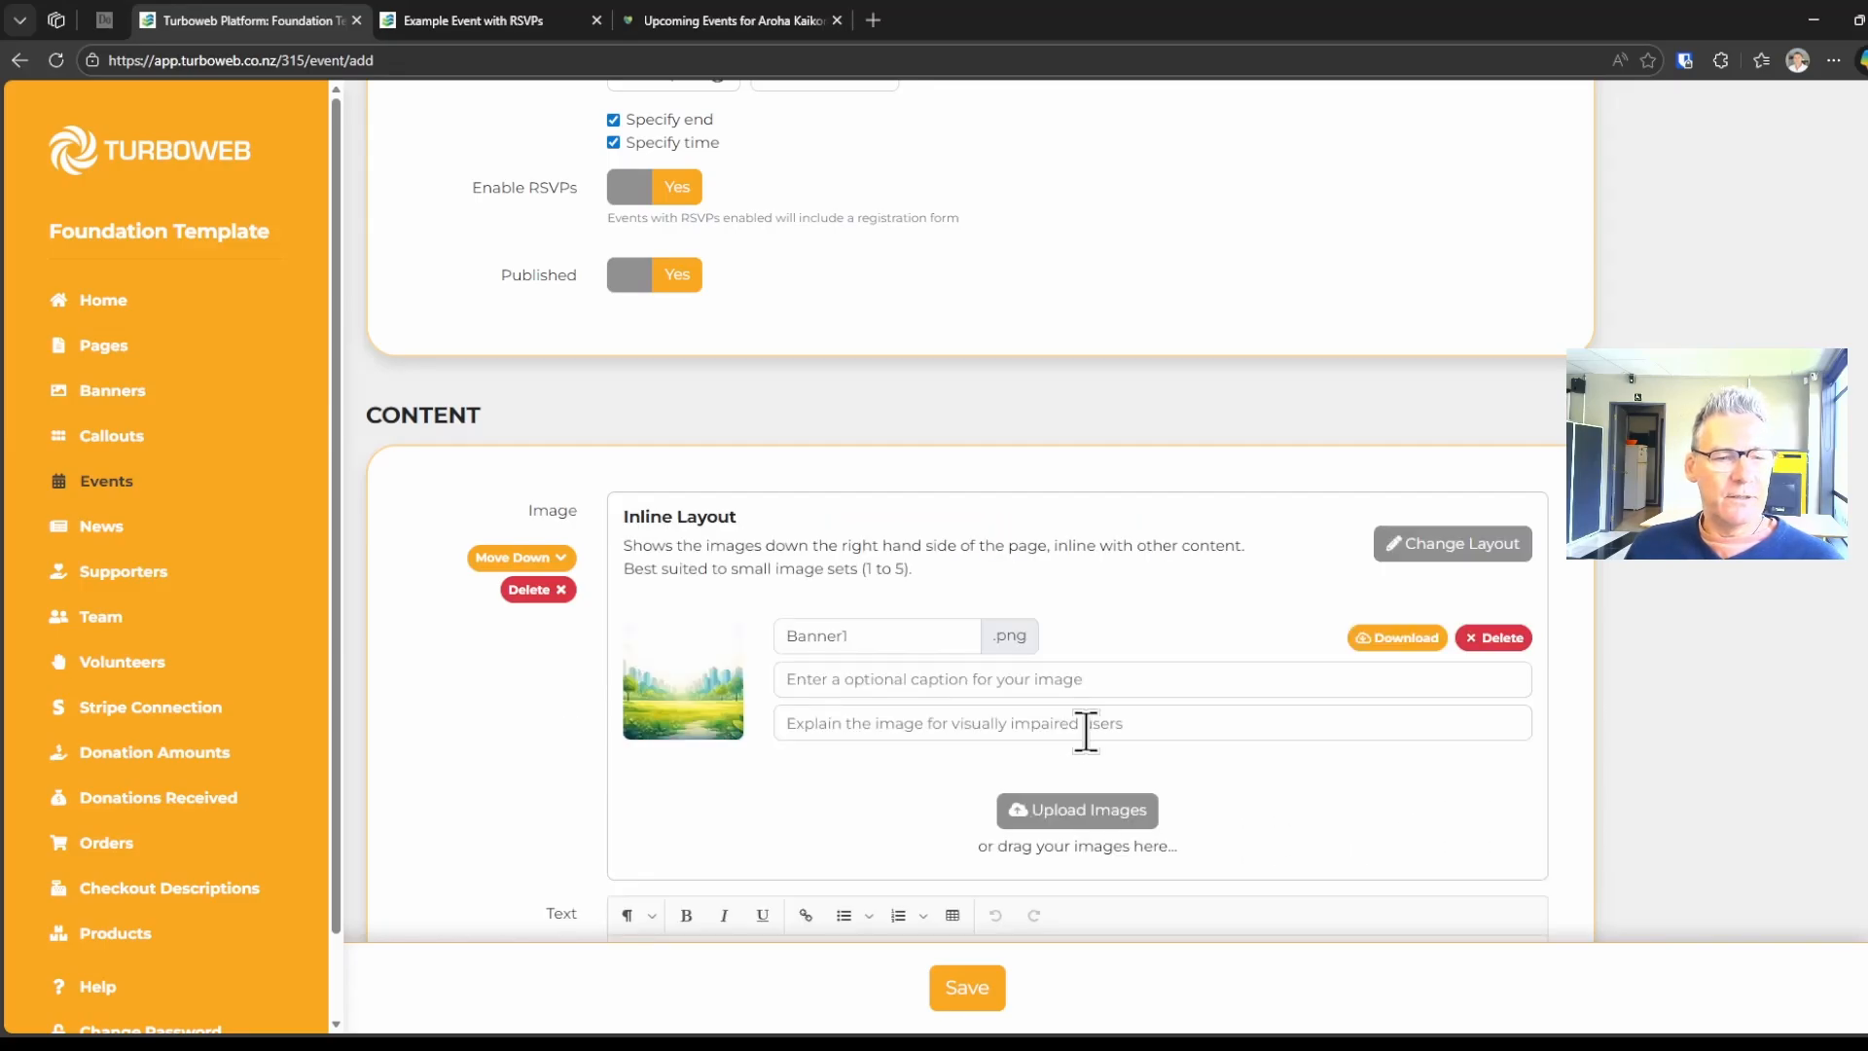
pyautogui.scroll(-3, 1084, 730)
pyautogui.scroll(-1, 1231, 609)
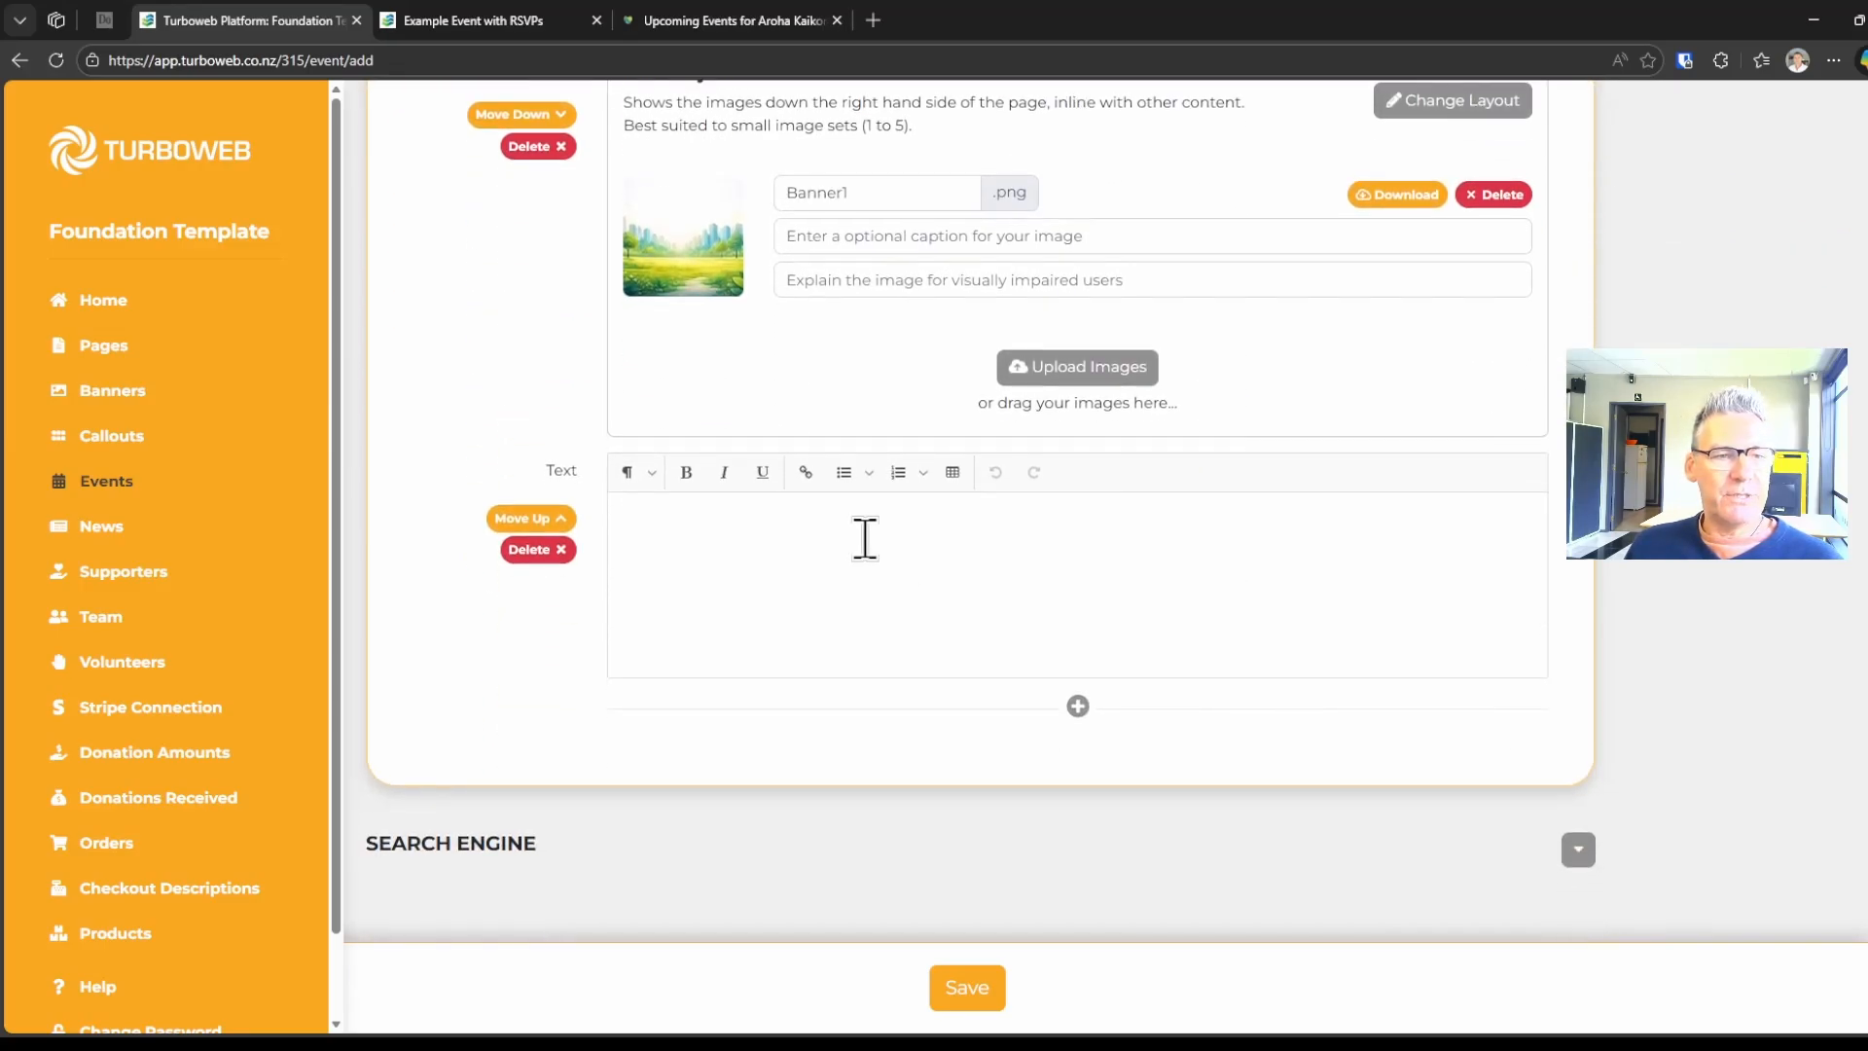
pyautogui.click(874, 20)
pyautogui.click(942, 64)
pyautogui.write('li')
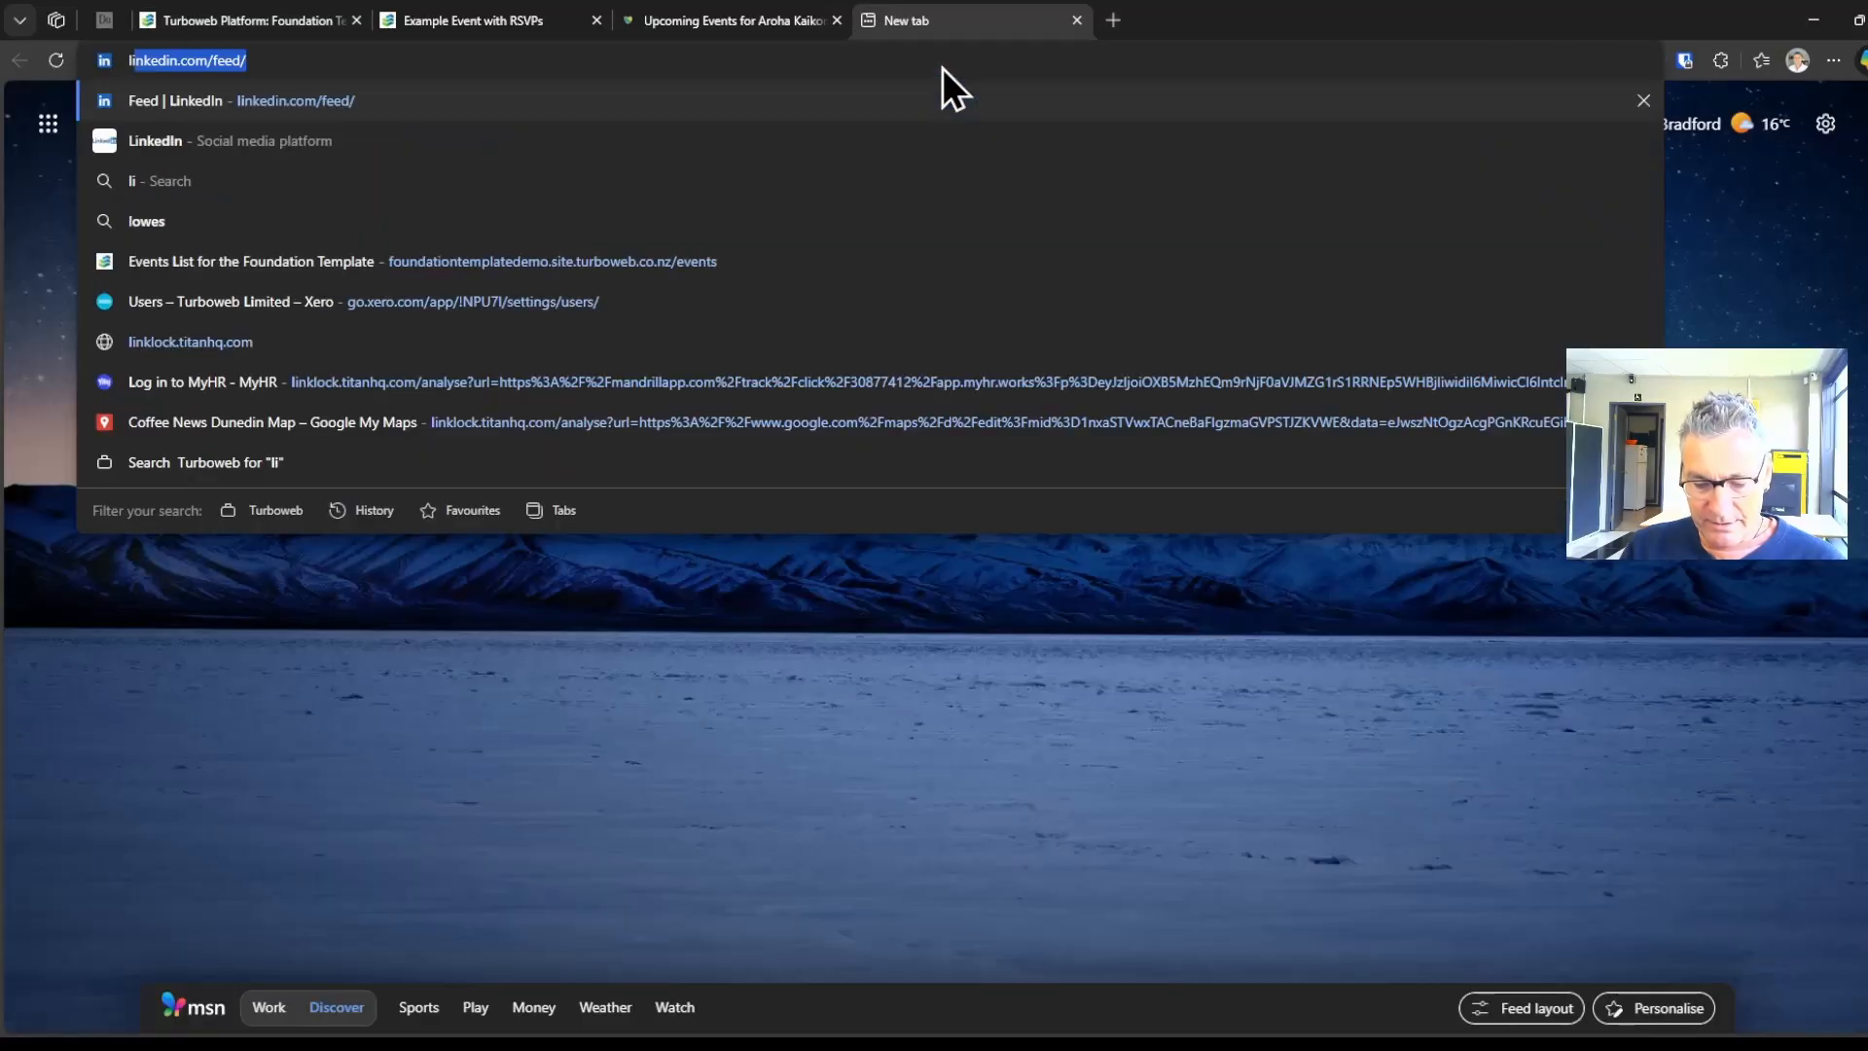
pyautogui.write('psum')
pyautogui.press('Return')
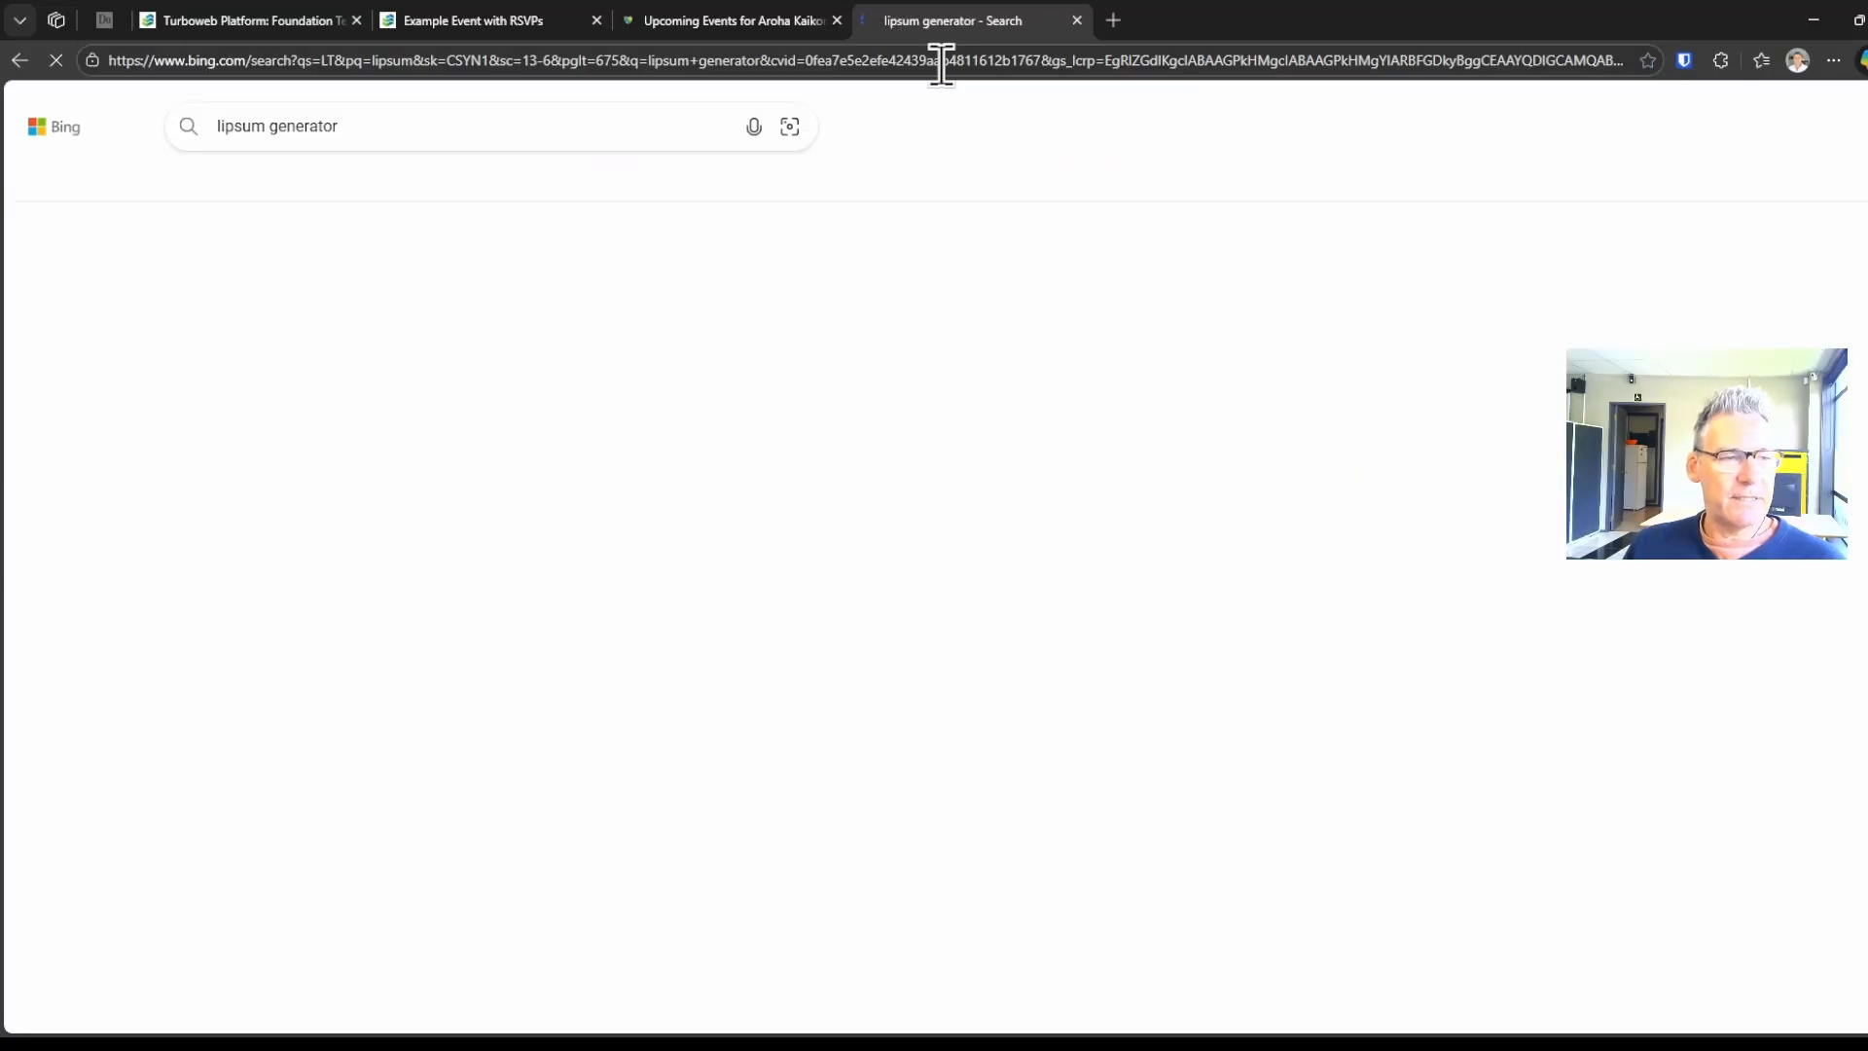
pyautogui.click(392, 381)
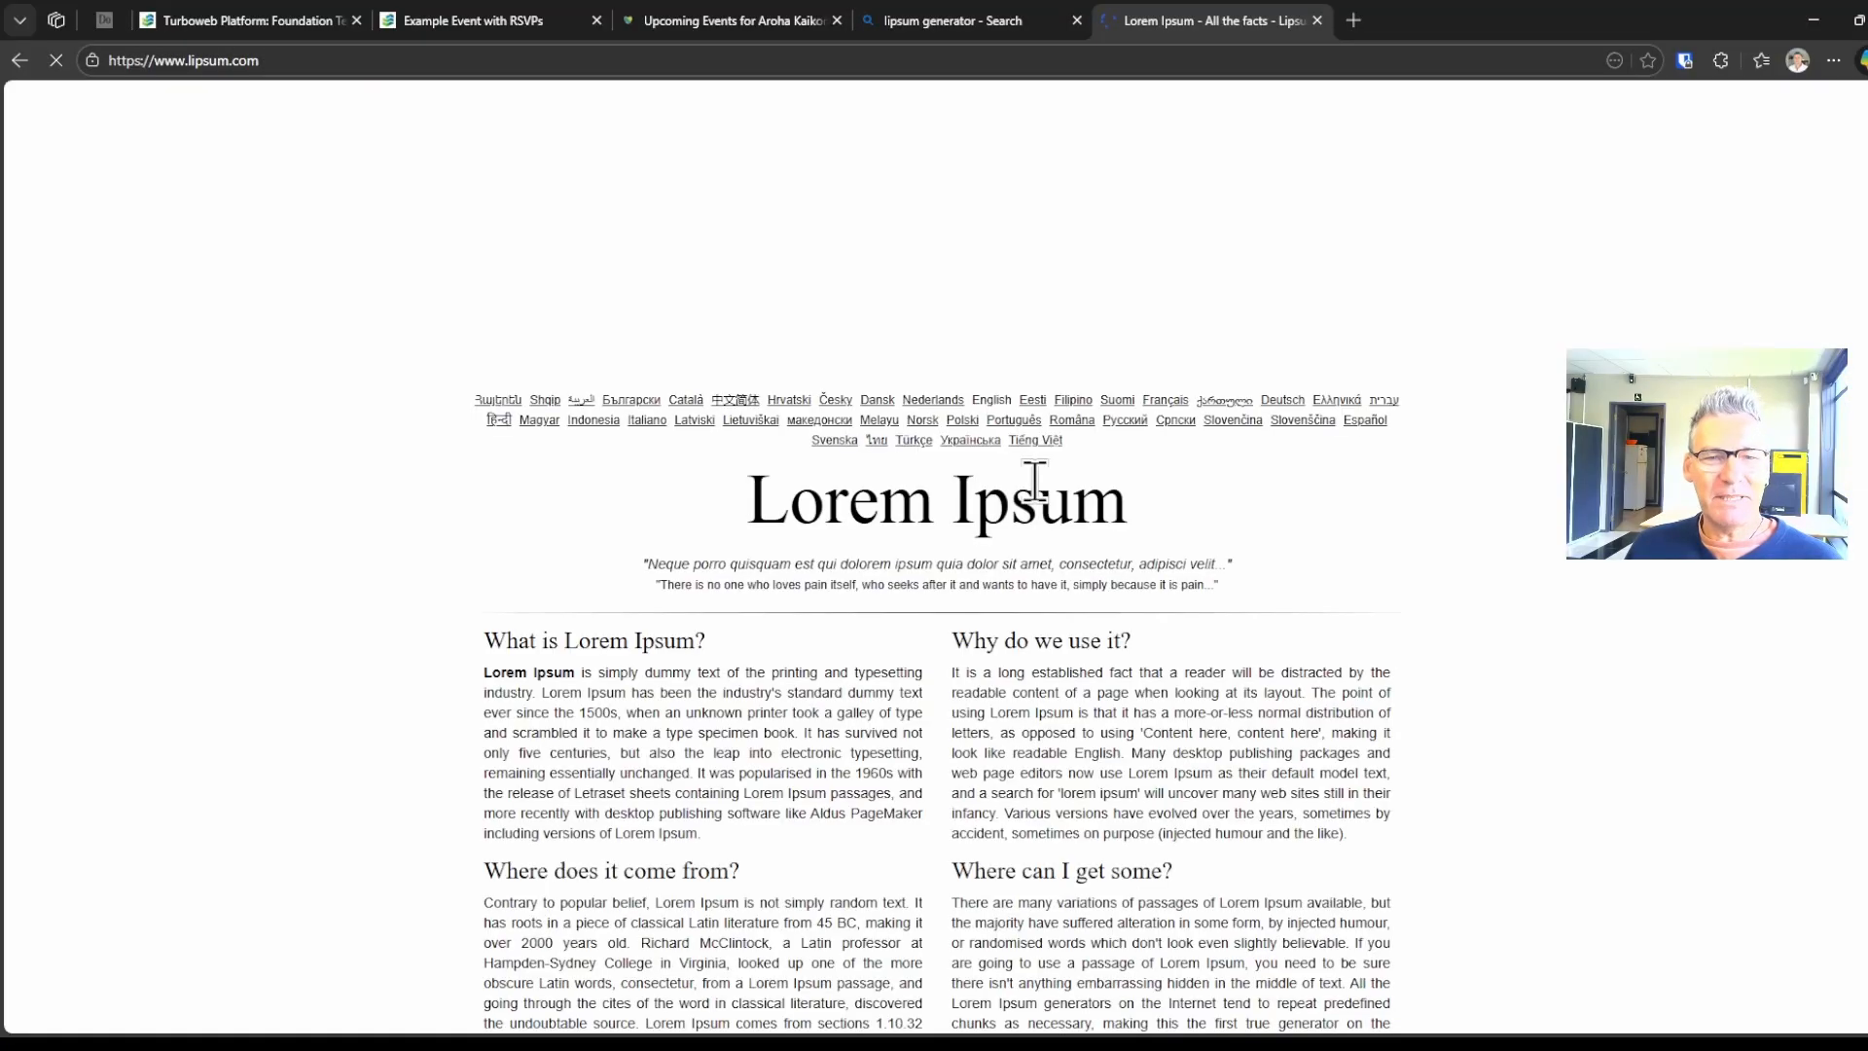
# Copy the Latin passage of Section 1.10.32 of "de Finibus Bonorum et Malorum", from "Sed ut perspiciatis" to "nulla pariatur".
pyautogui.scroll(-15, 780, 751)
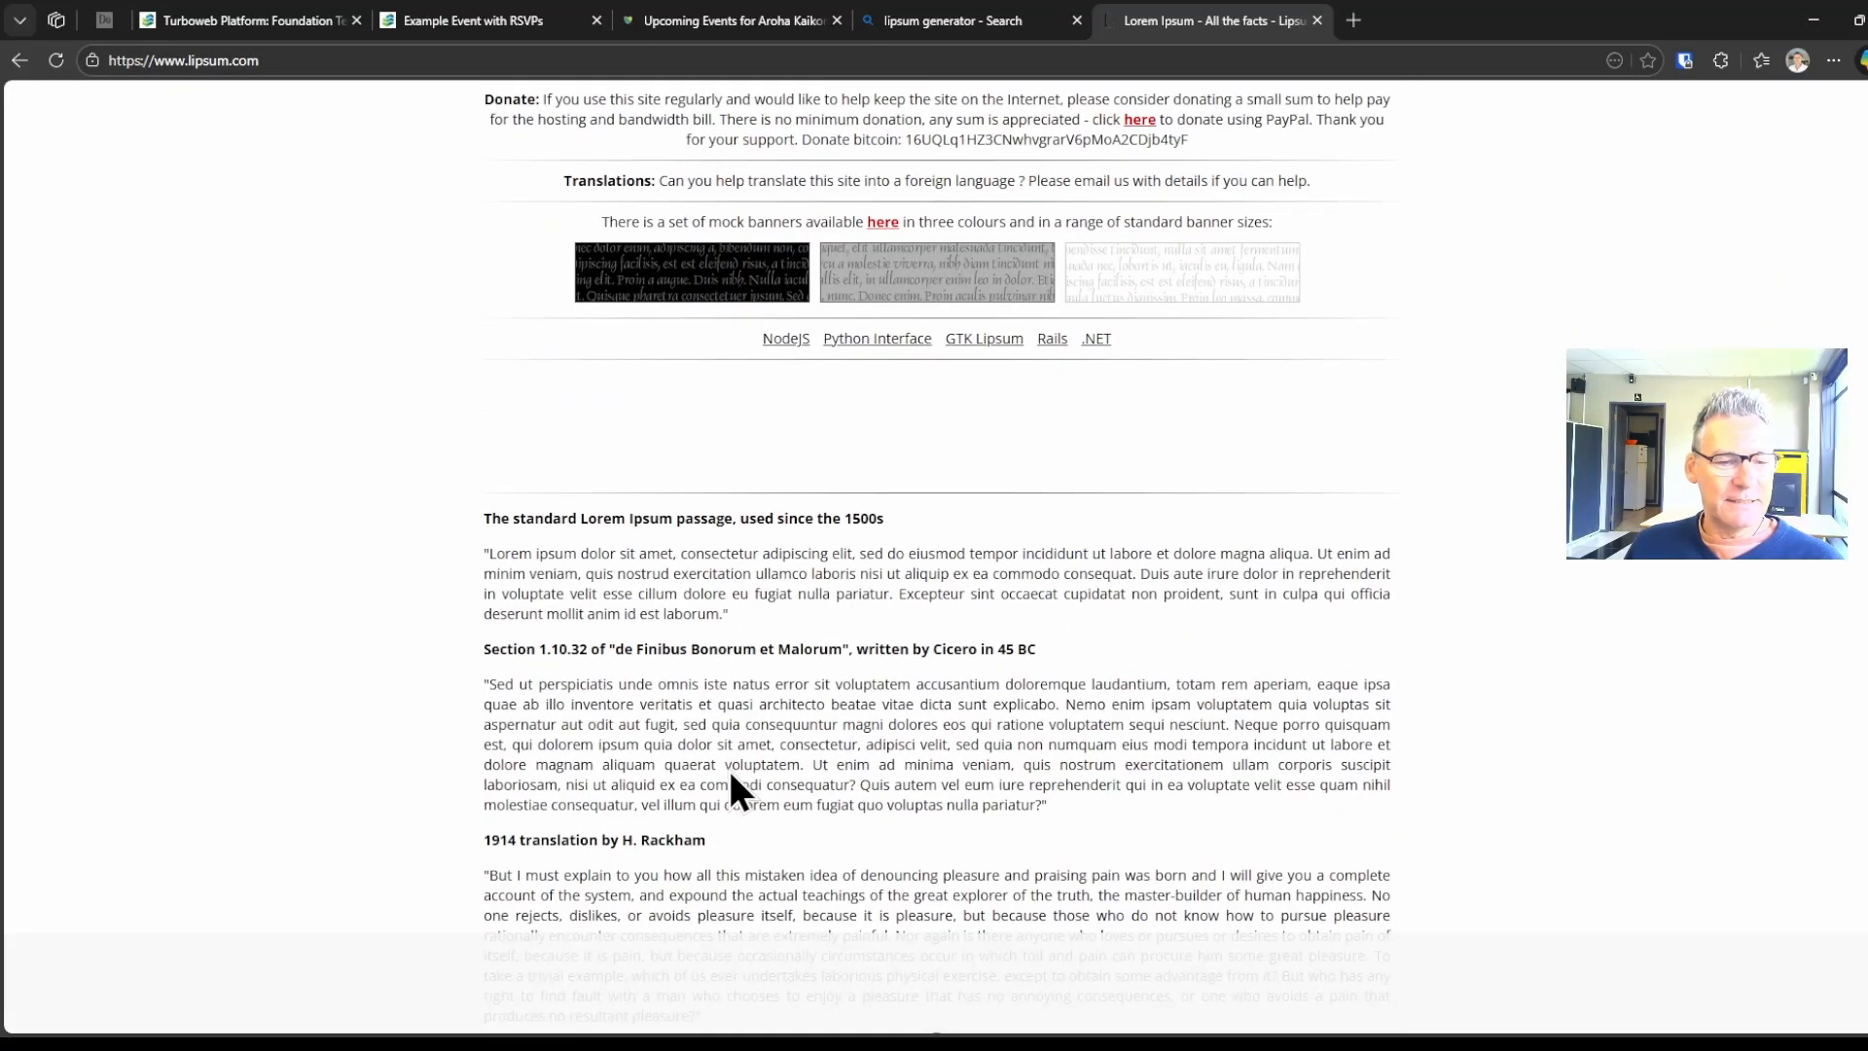
pyautogui.moveTo(492, 705); pyautogui.dragTo(642, 726)
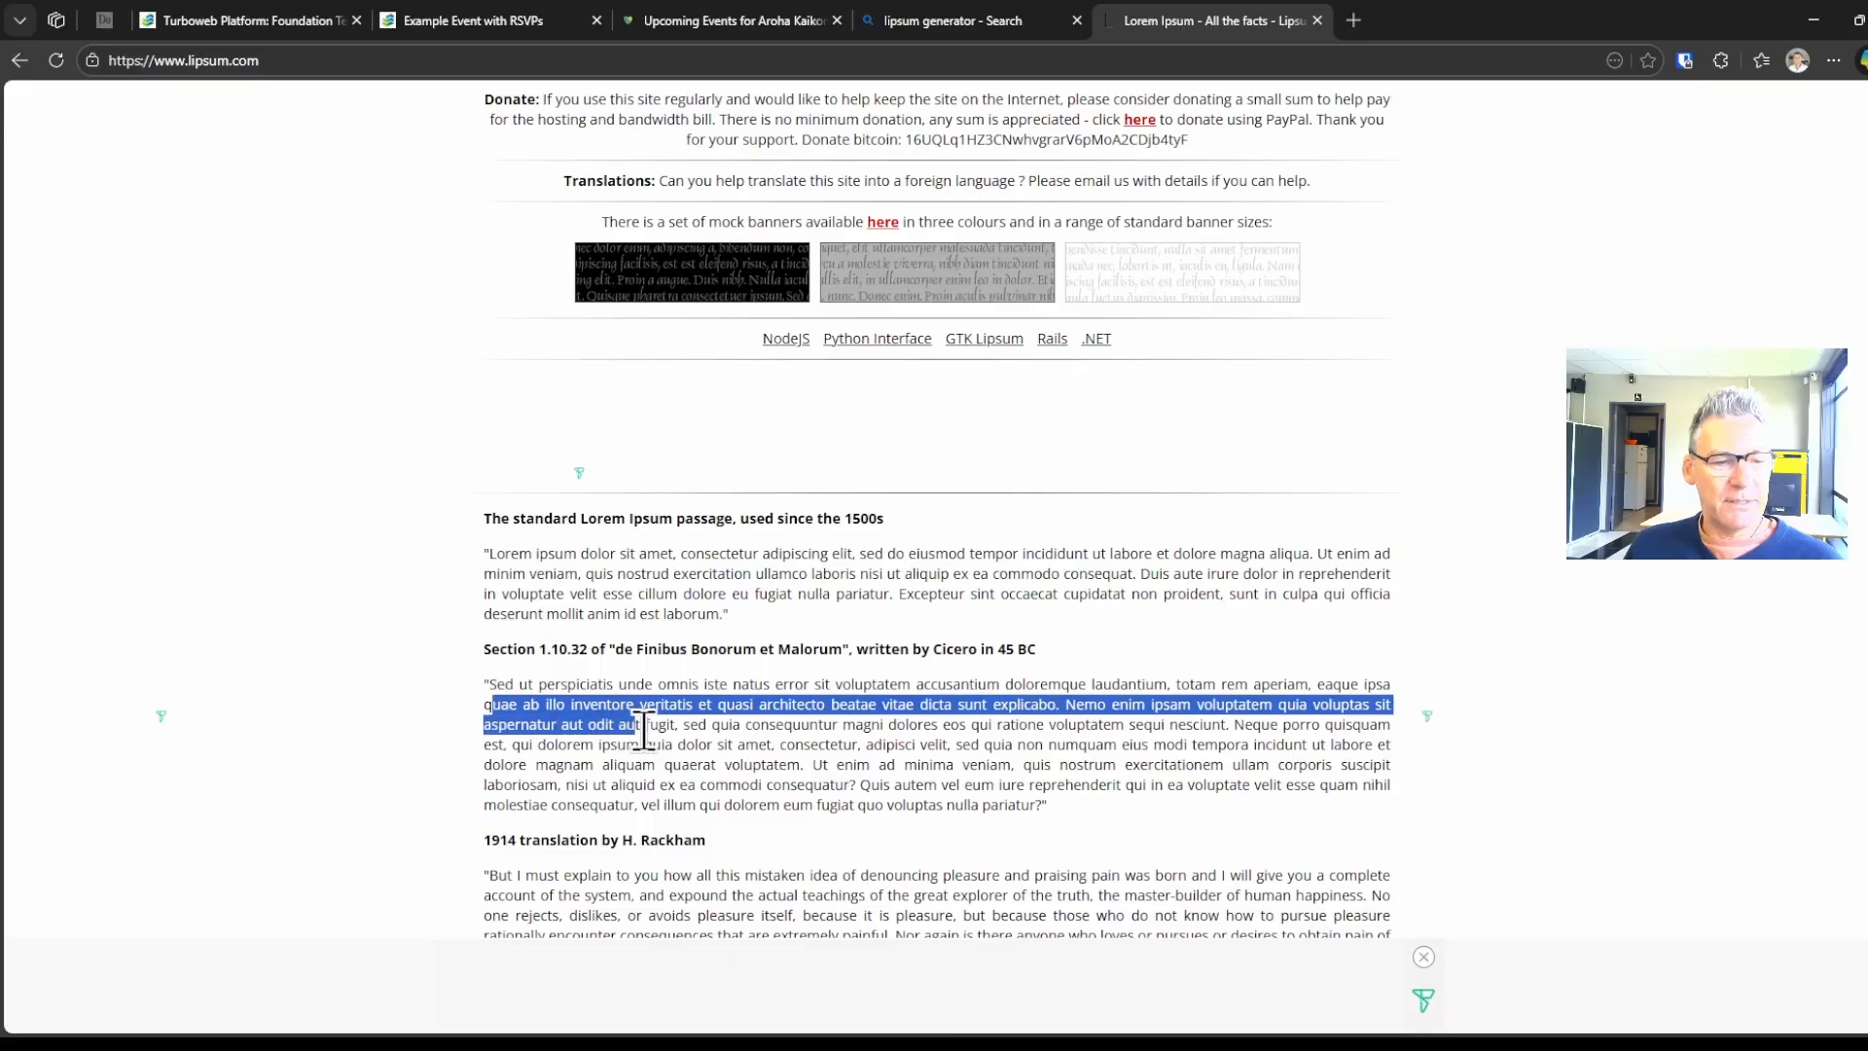
pyautogui.click(491, 683)
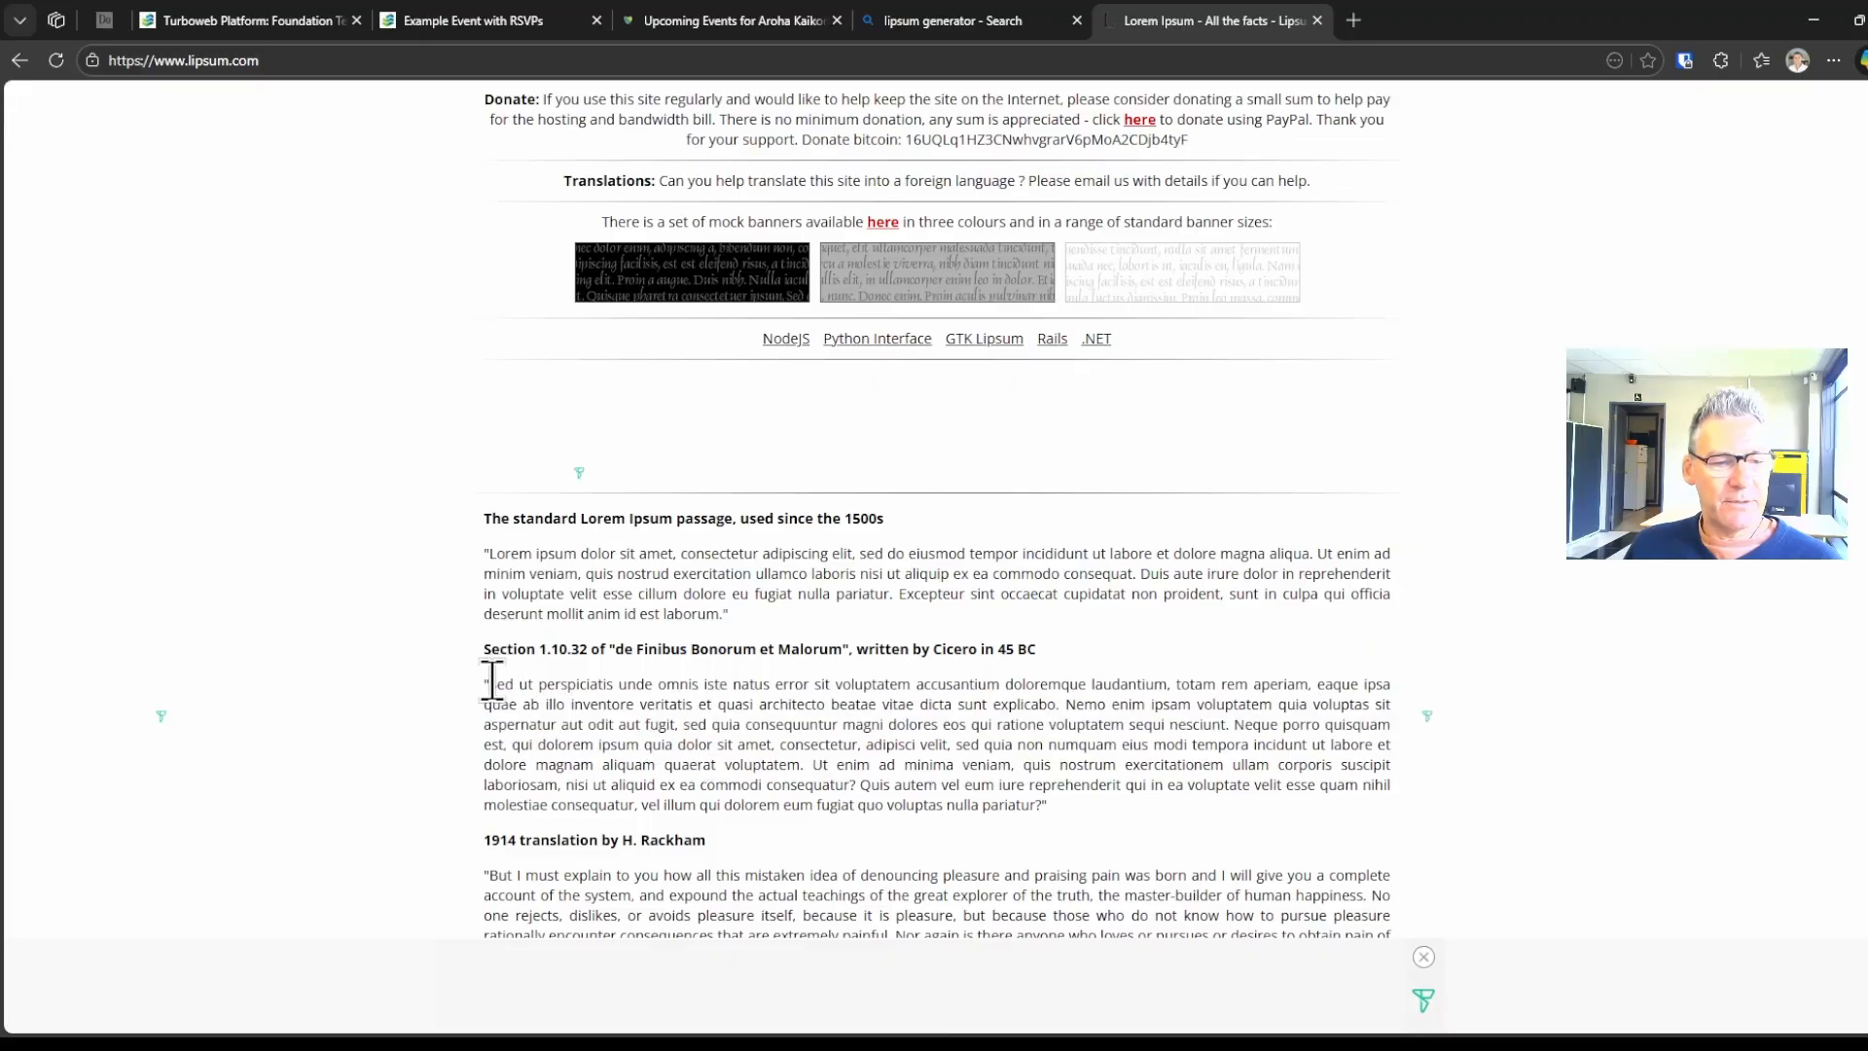
pyautogui.moveTo(491, 683); pyautogui.dragTo(1032, 803)
pyautogui.hotkey('ctrl', 'c')
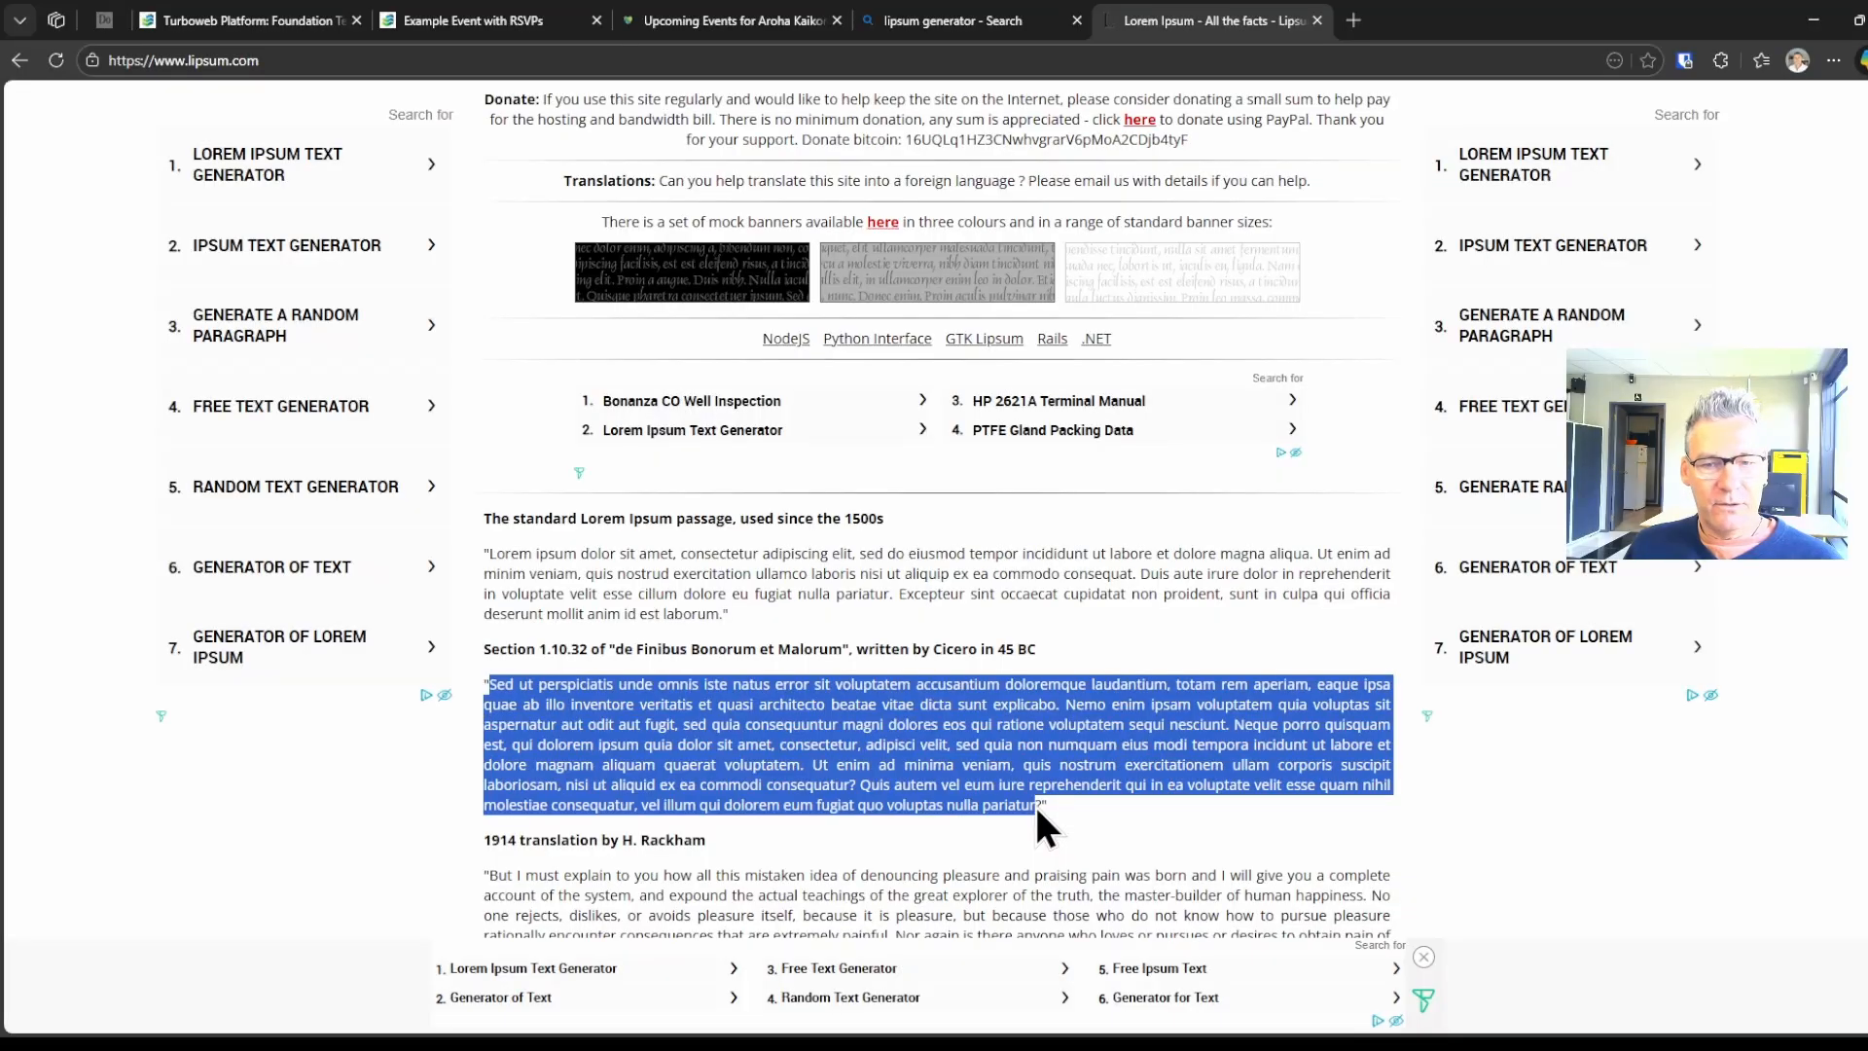
# Return to the Turboweb Platform and paste the copied passage into the new event's text block.
pyautogui.click(522, 27)
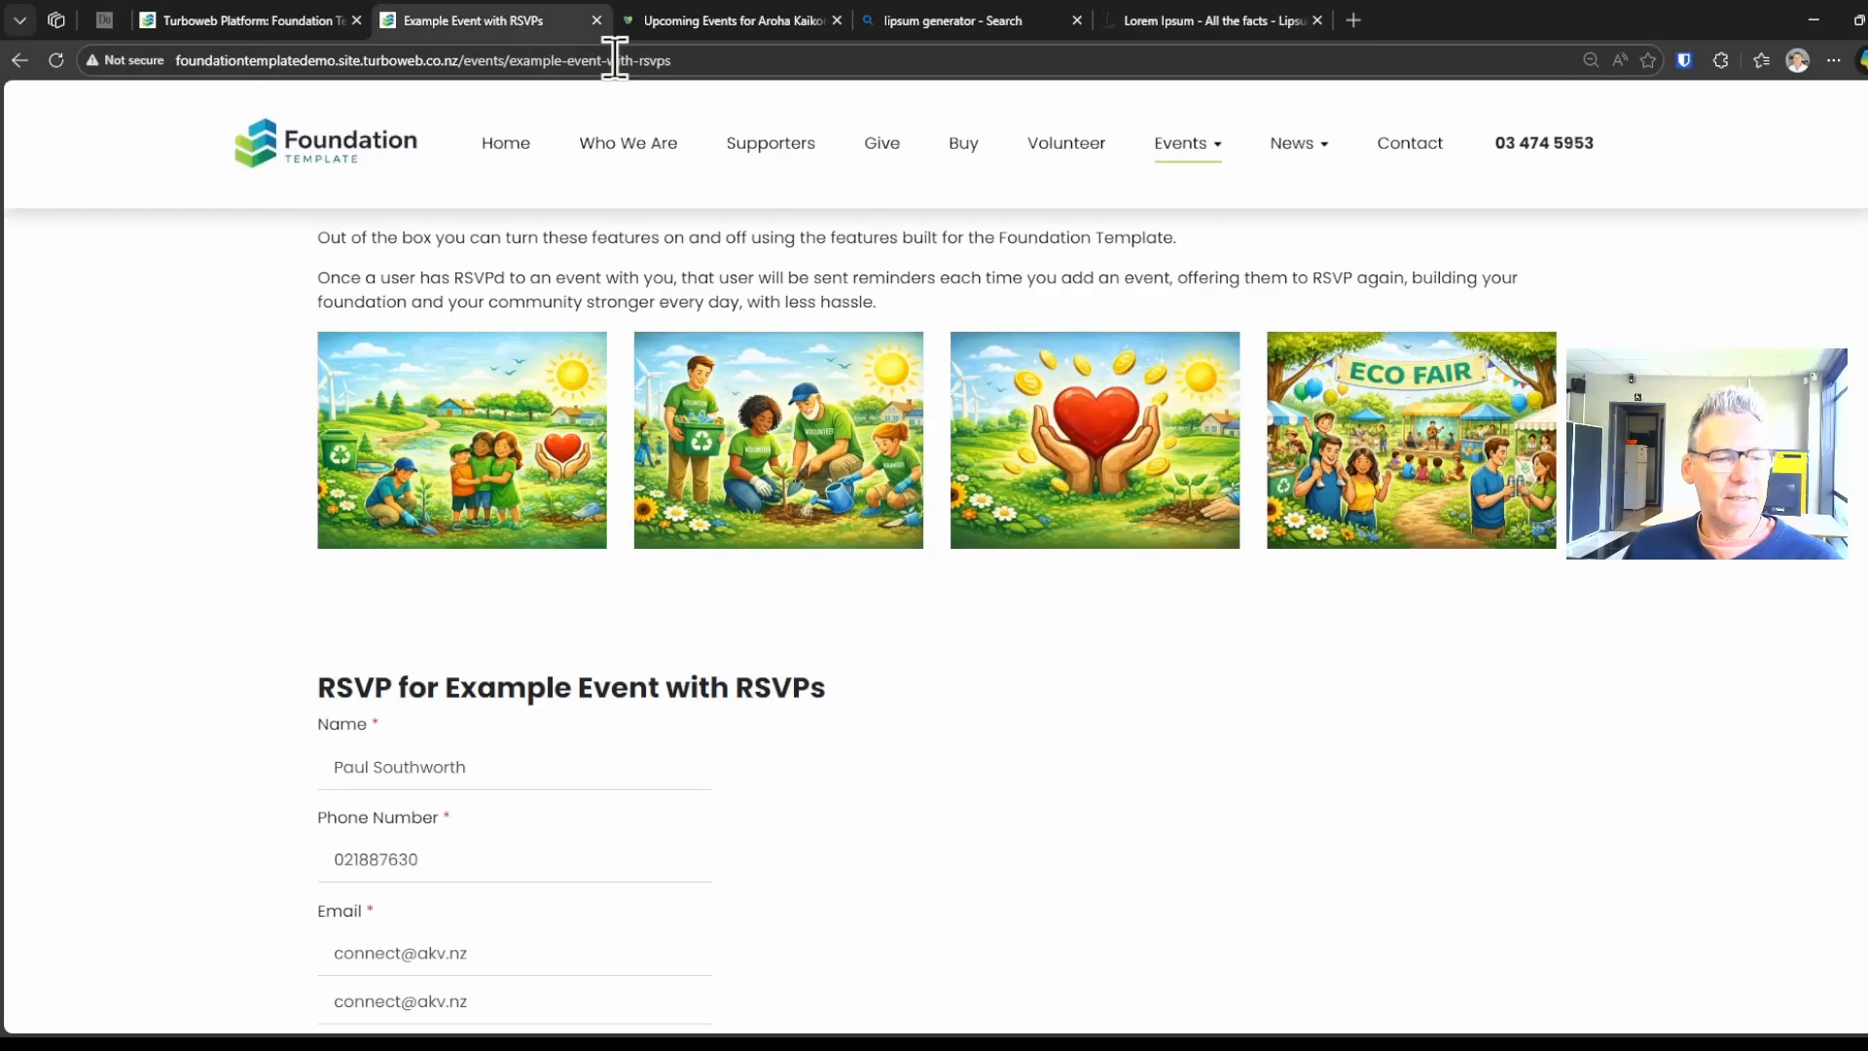
pyautogui.click(225, 19)
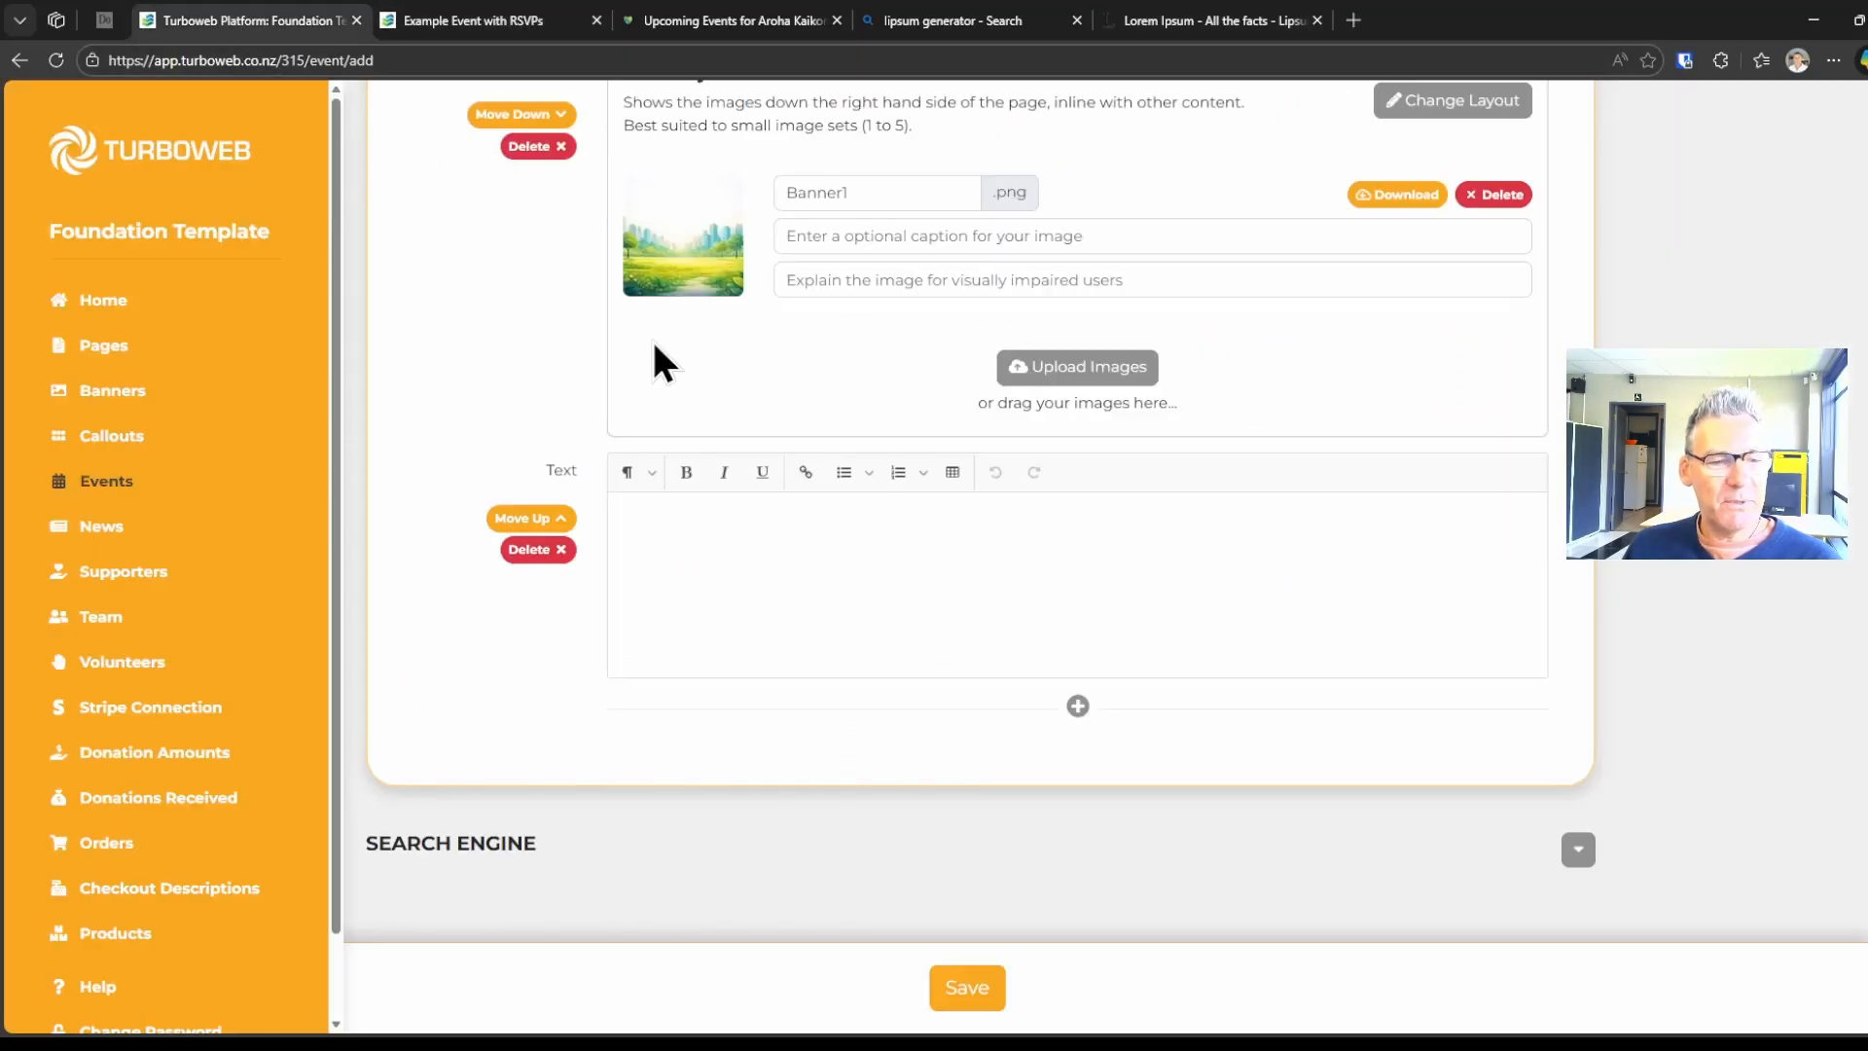
pyautogui.click(728, 541)
pyautogui.hotkey('ctrl', 'v')
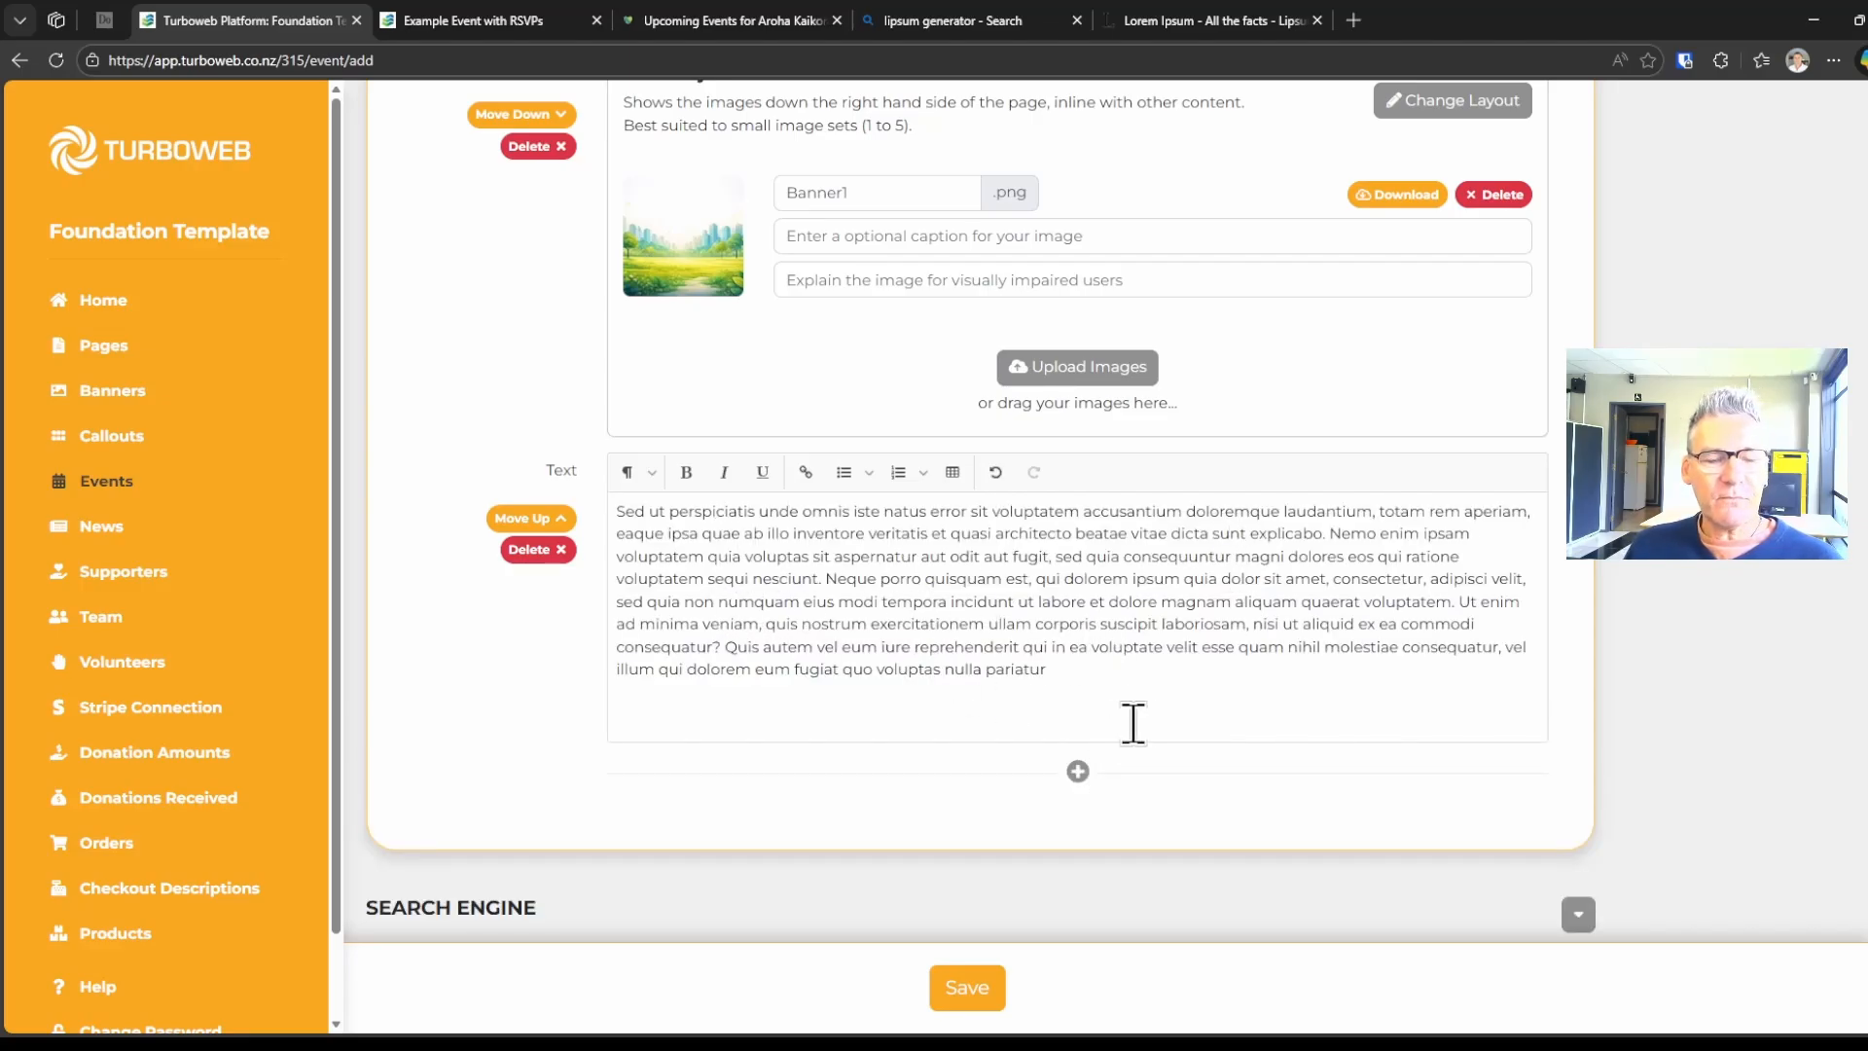
# Split the event text into two paragraphs, beginning the second at "Neque porro quisquam est".
pyautogui.scroll(4, 1134, 723)
pyautogui.scroll(-3, 1140, 722)
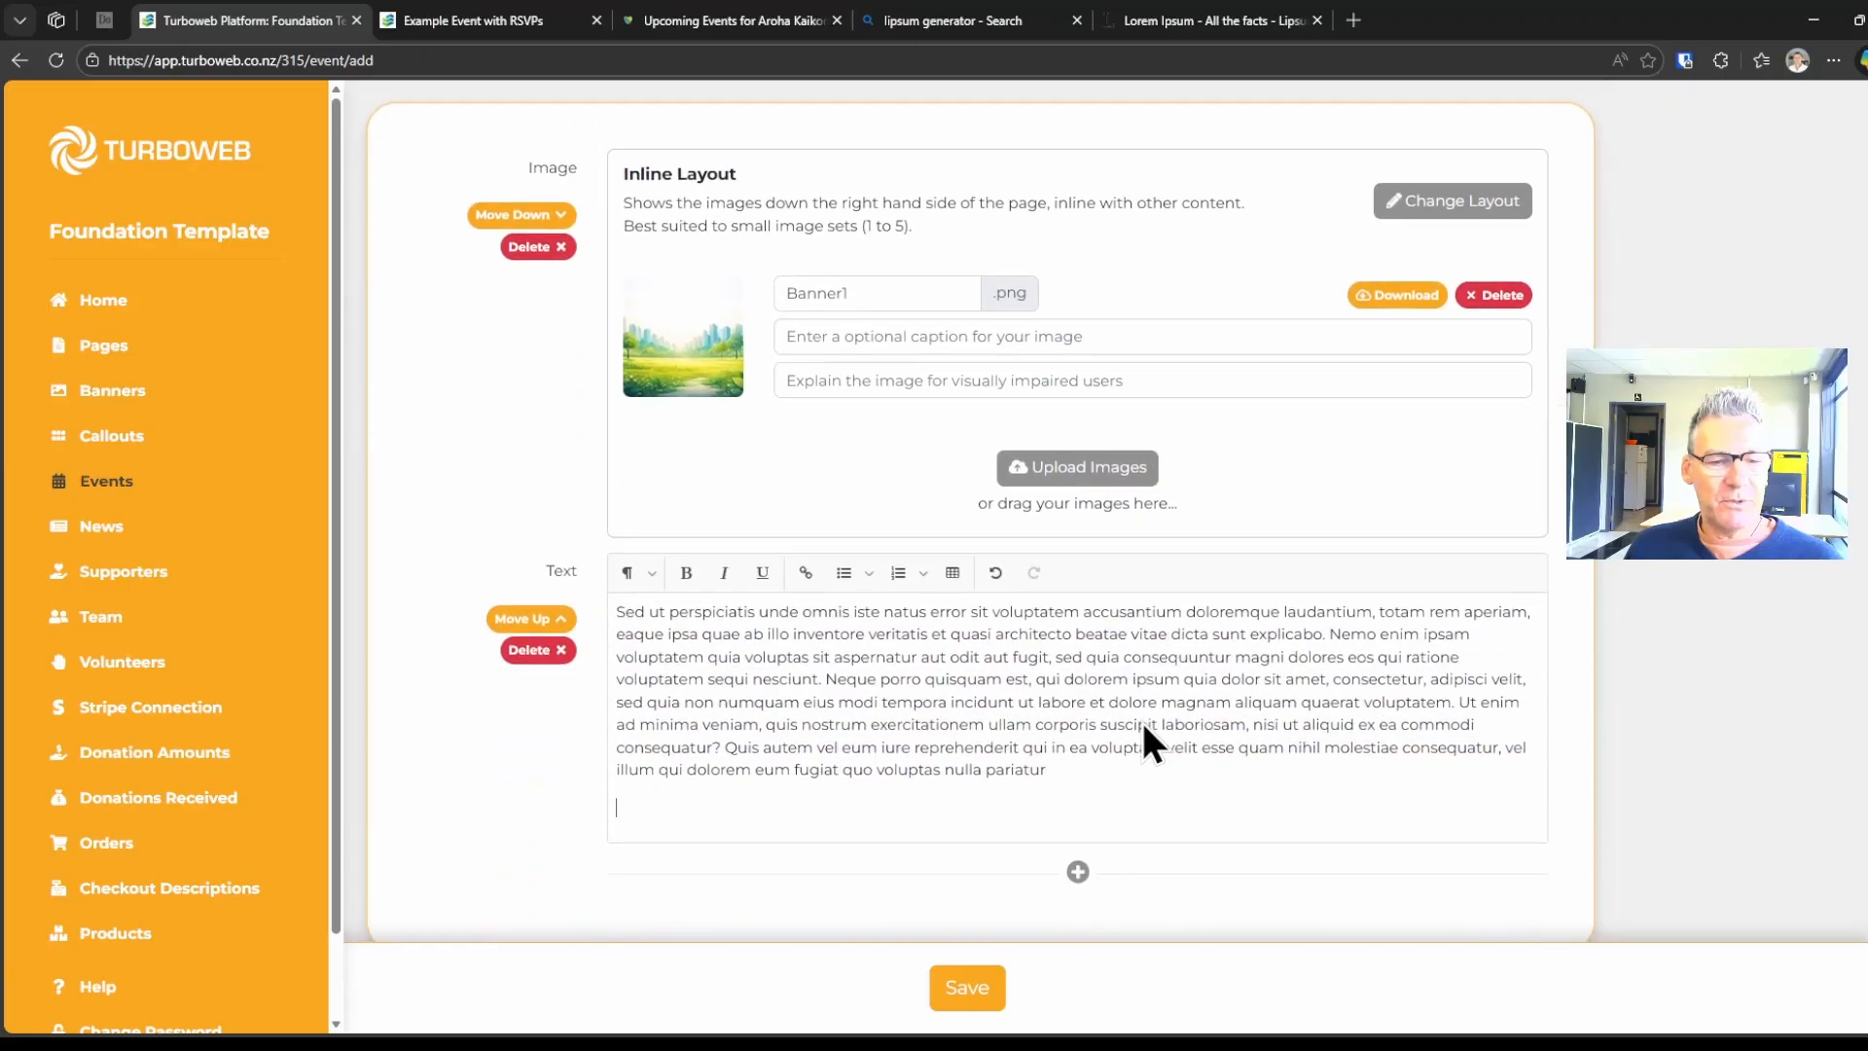
pyautogui.scroll(-1, 1142, 722)
pyautogui.scroll(1, 1076, 775)
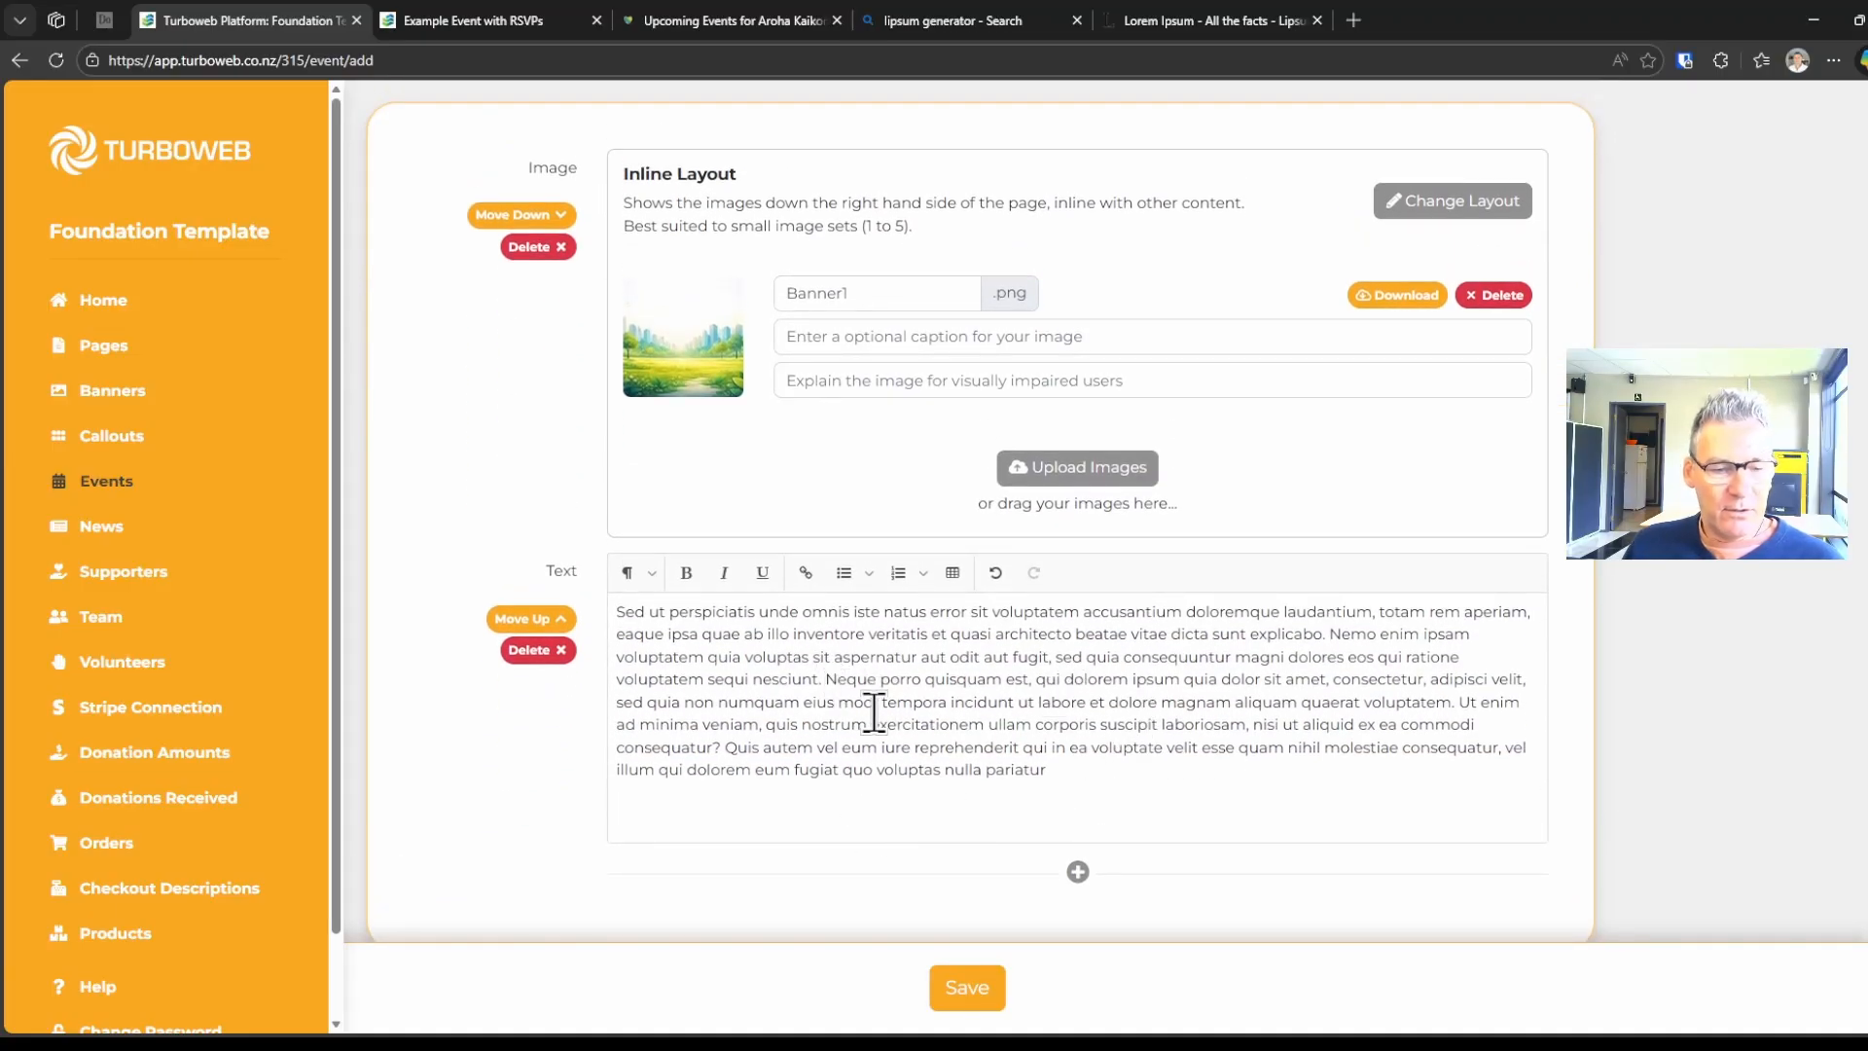
pyautogui.press('Return')
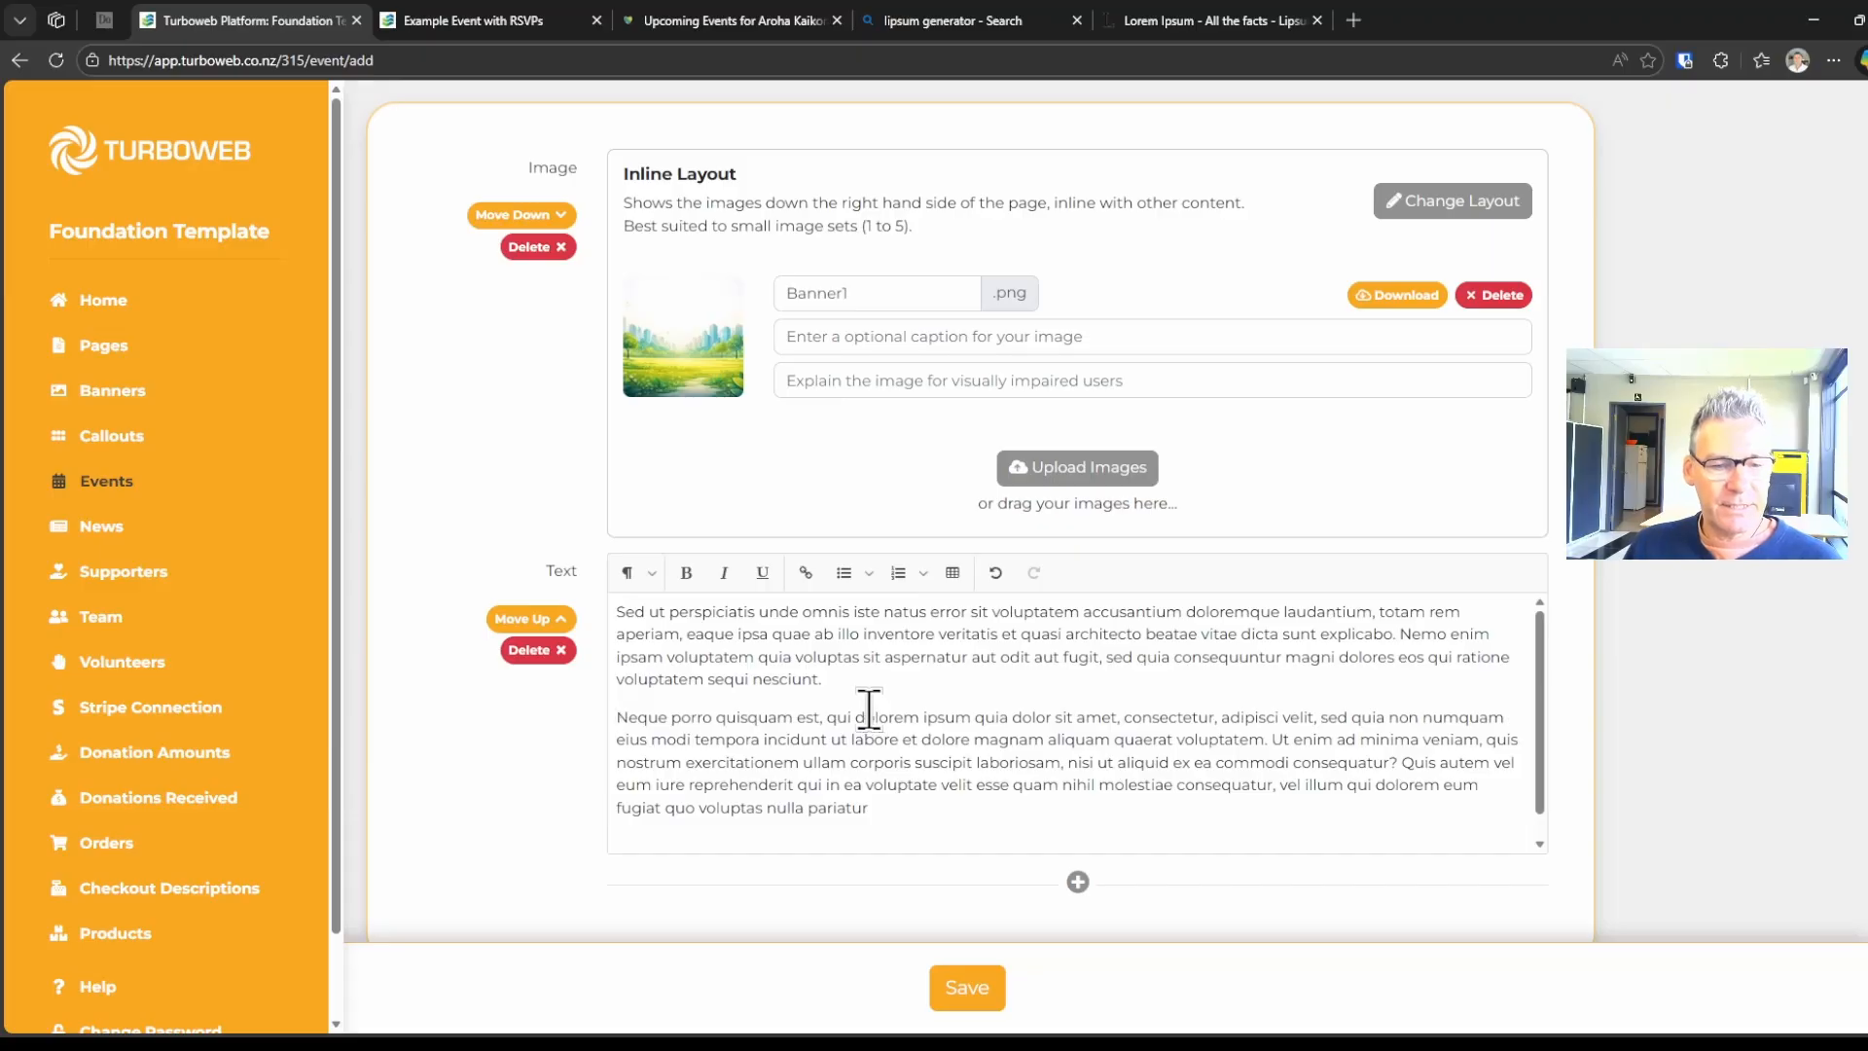
# Add an image block below the event's text and upload Banner2.png to it.
pyautogui.scroll(-1, 1078, 905)
pyautogui.click(1077, 783)
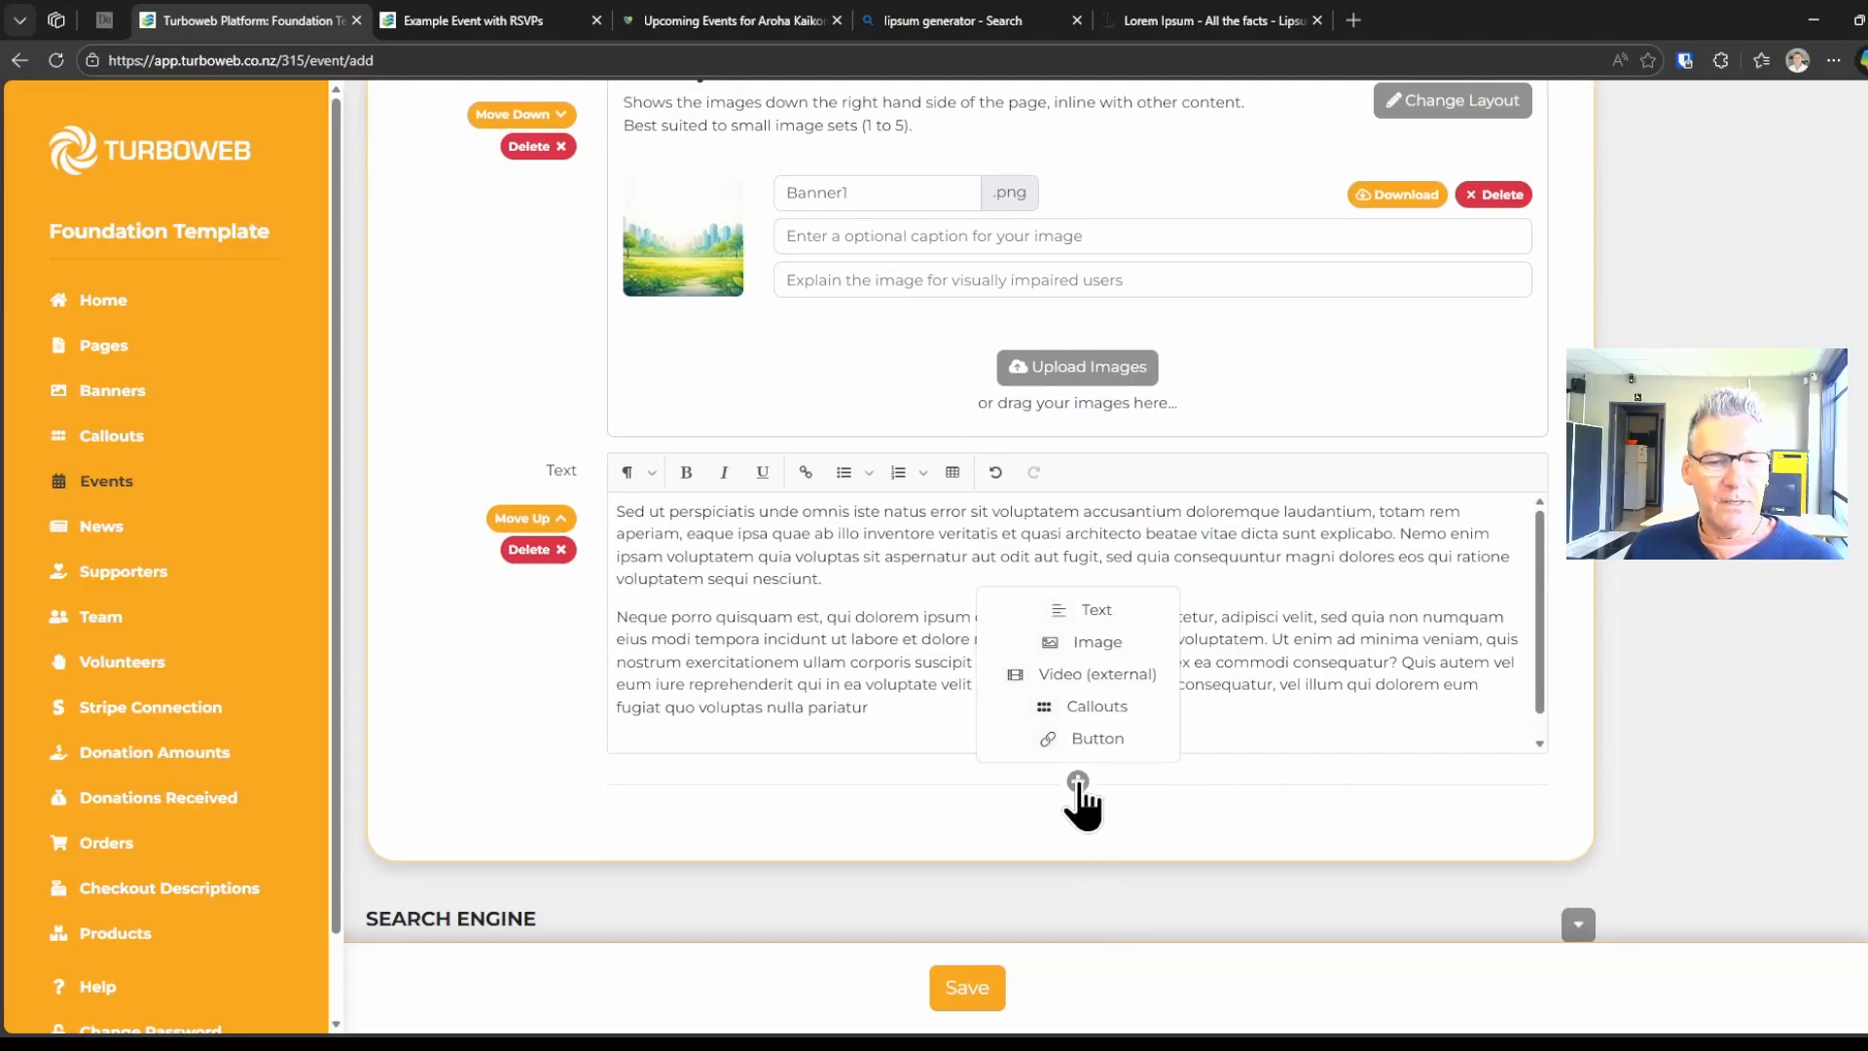
pyautogui.click(1070, 642)
pyautogui.click(1011, 825)
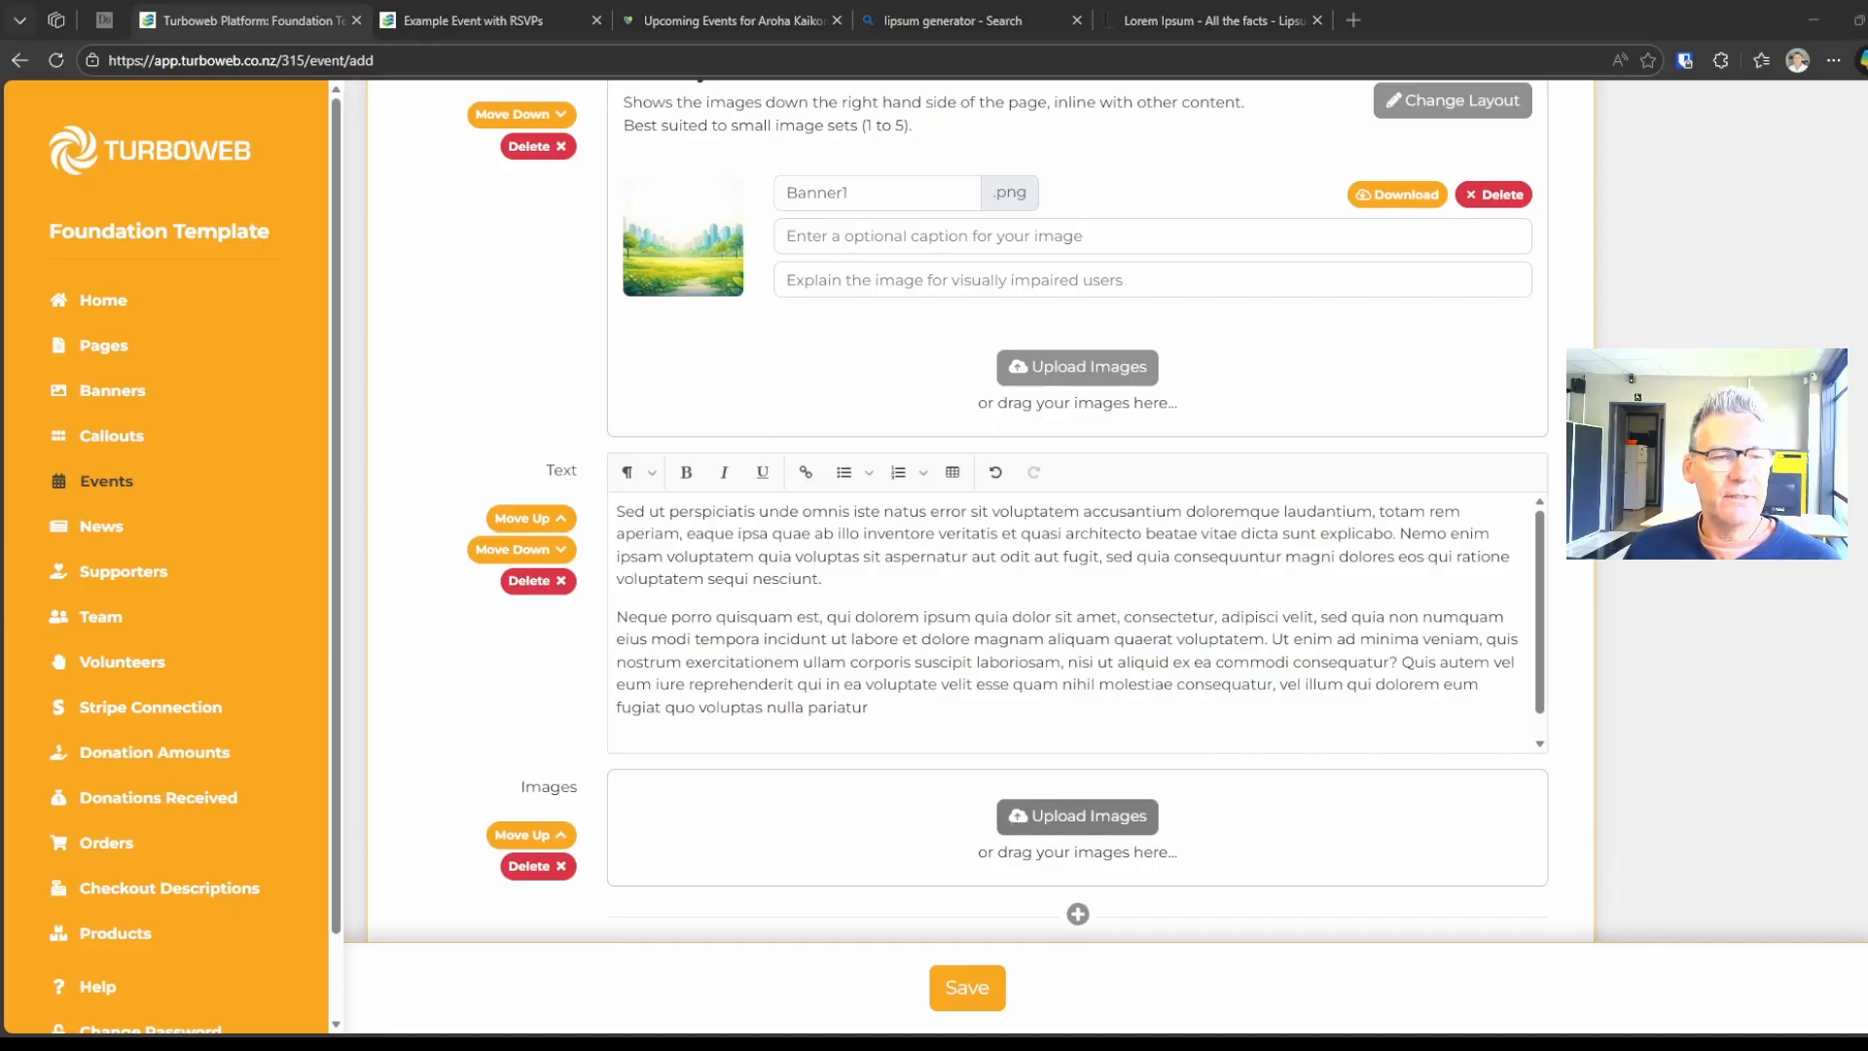
pyautogui.click(1660, 972)
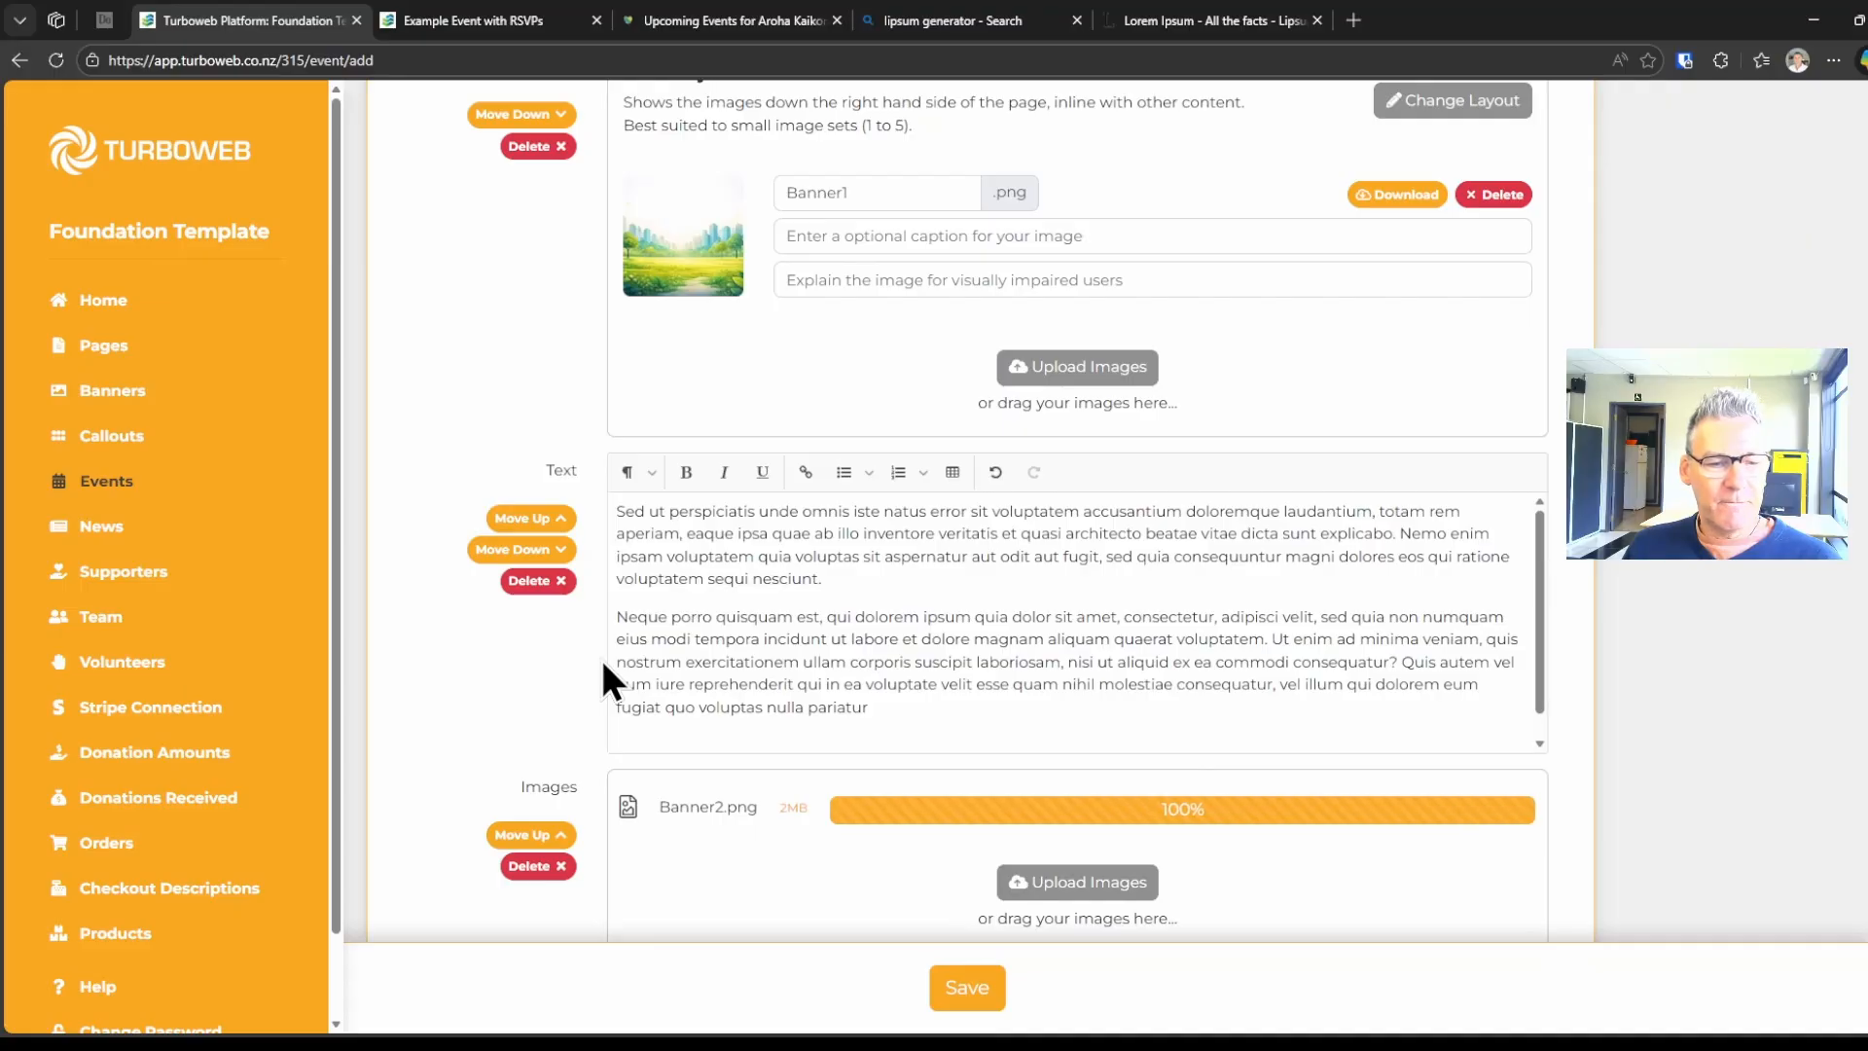
# Change the Banner2 image block to the Large Layout and save the new event.
pyautogui.scroll(-3, 599, 655)
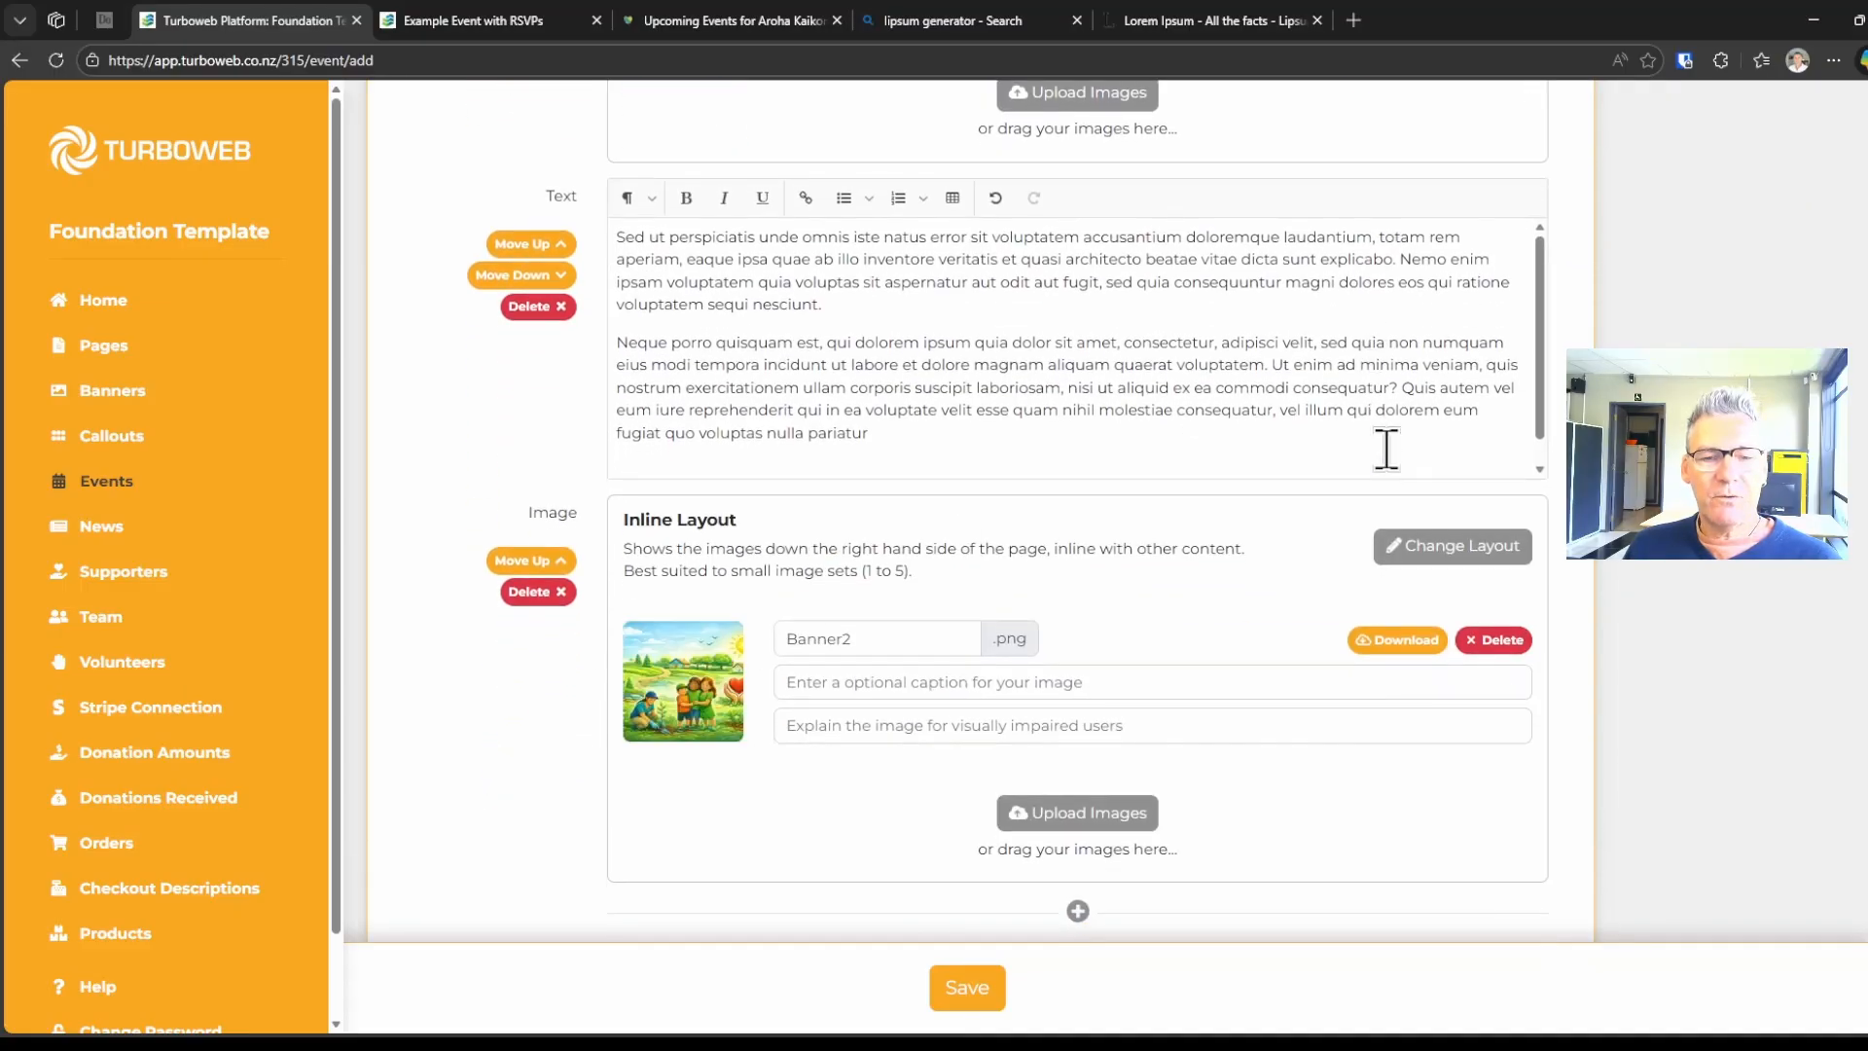
pyautogui.click(1440, 547)
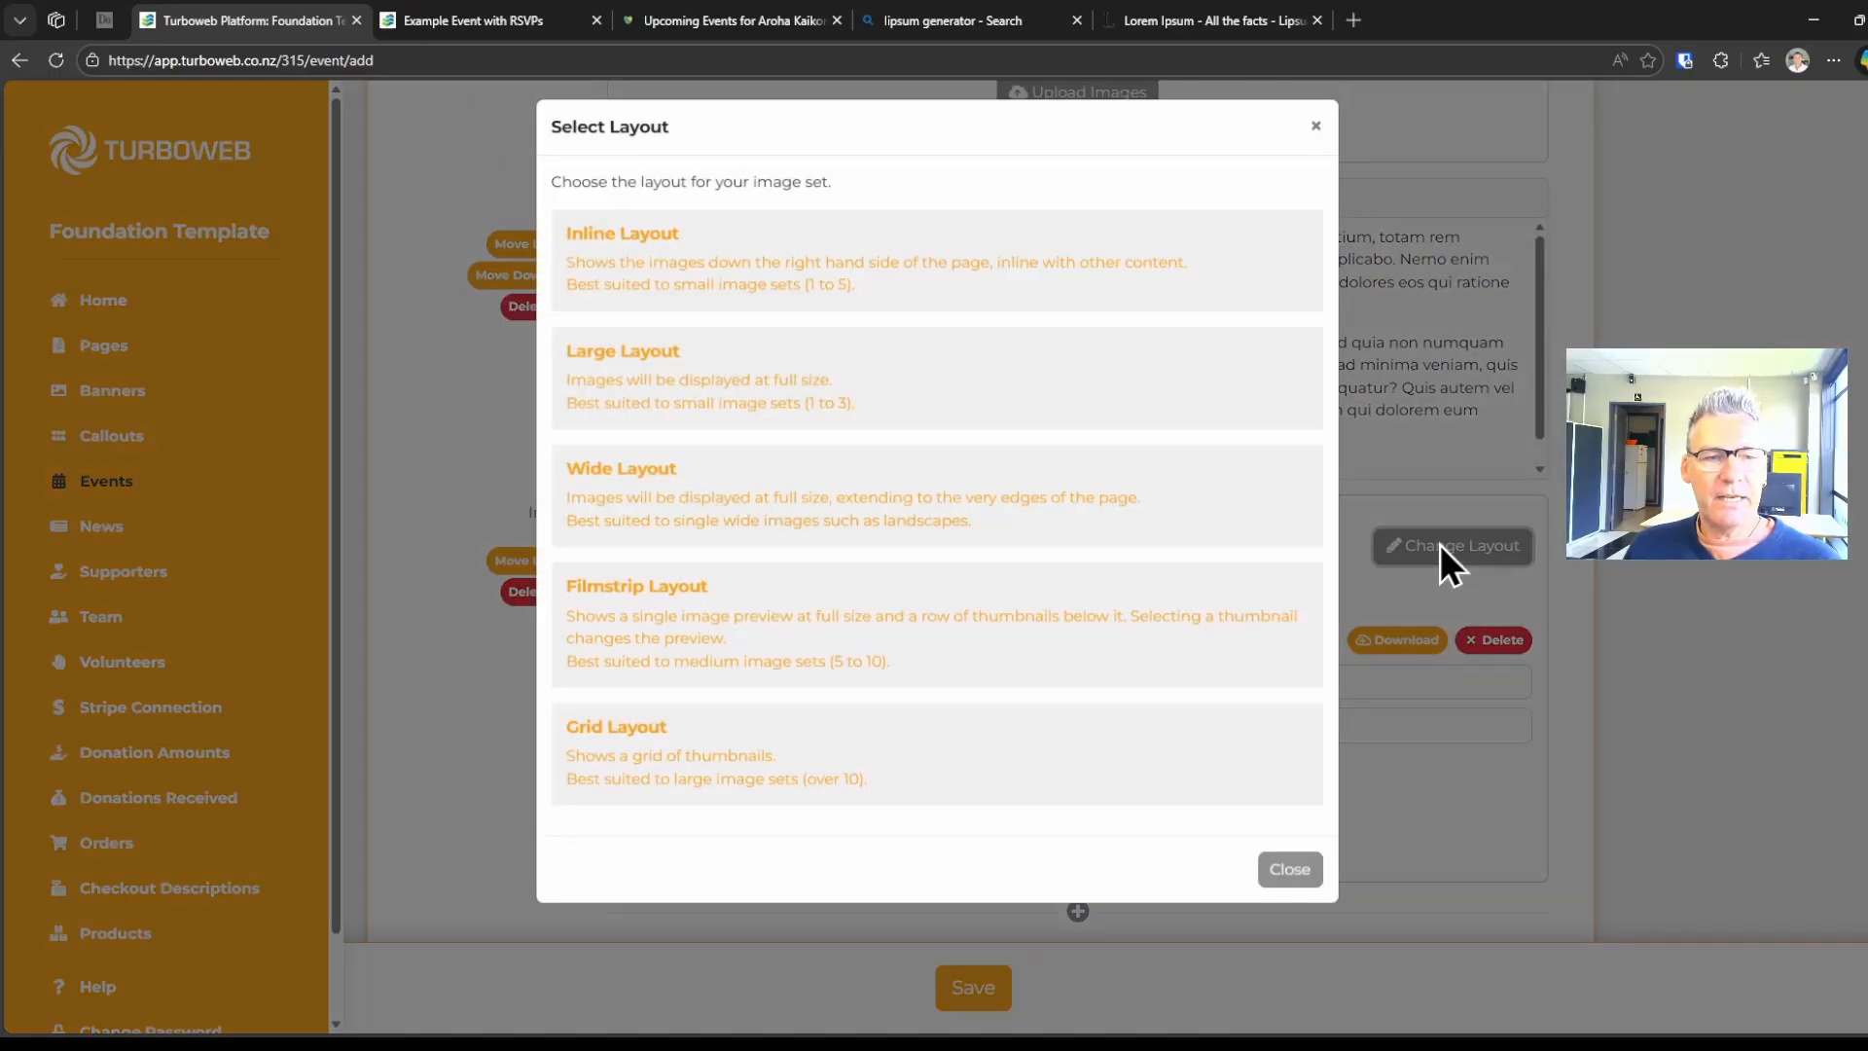
pyautogui.click(761, 399)
pyautogui.scroll(-2, 1142, 847)
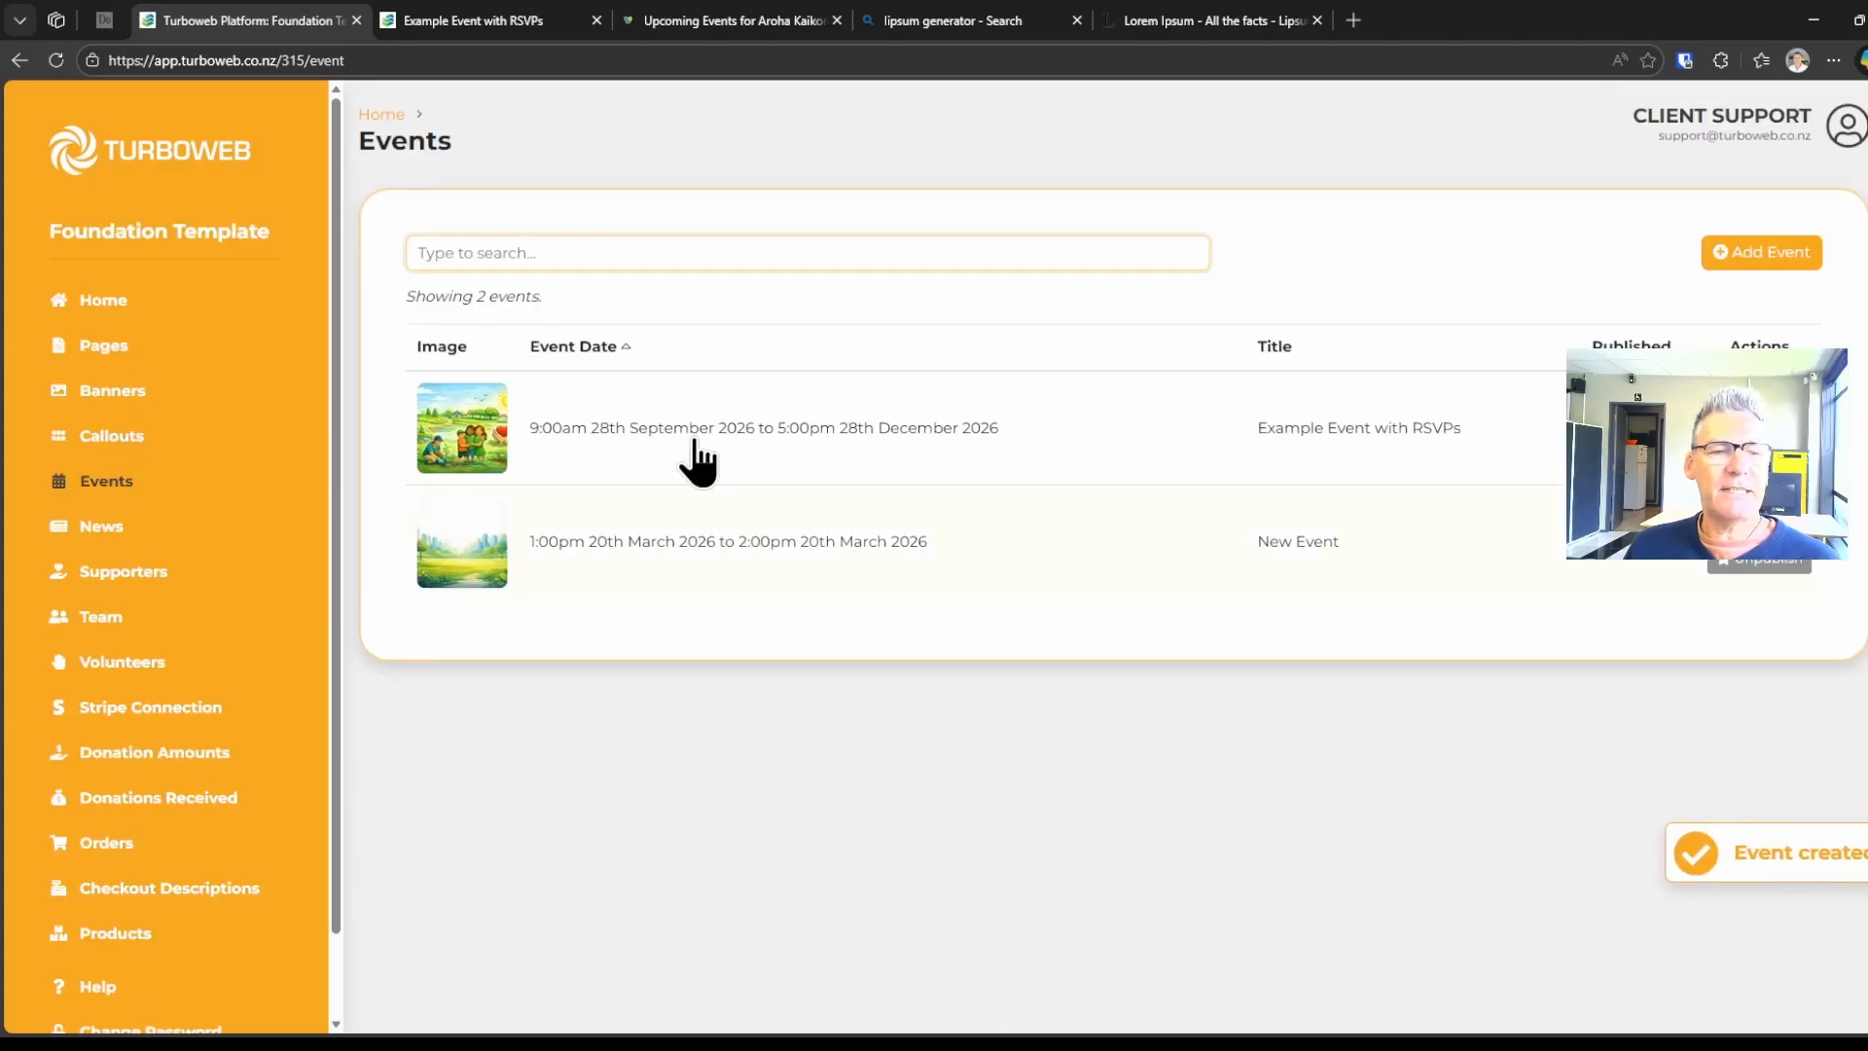
# Switch to the Foundation Template website, go to its events list and open the full page of New Event.
pyautogui.click(660, 23)
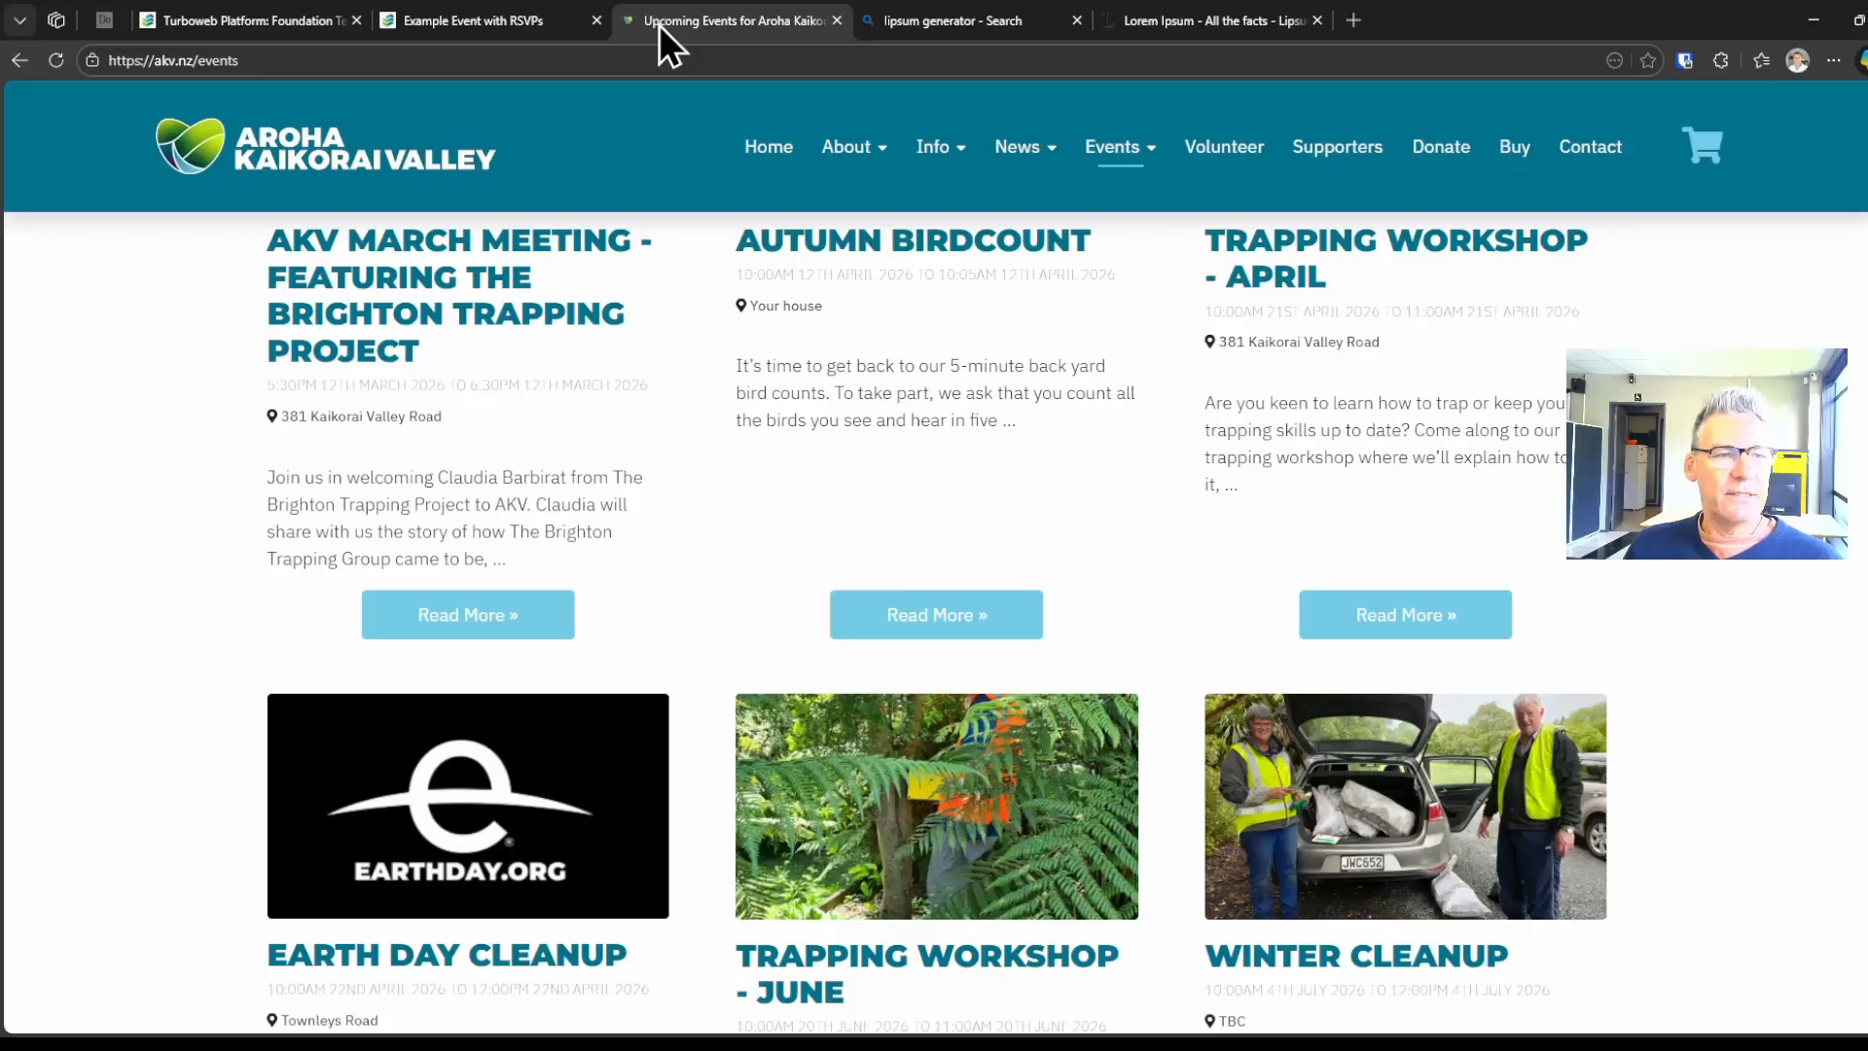
pyautogui.click(492, 19)
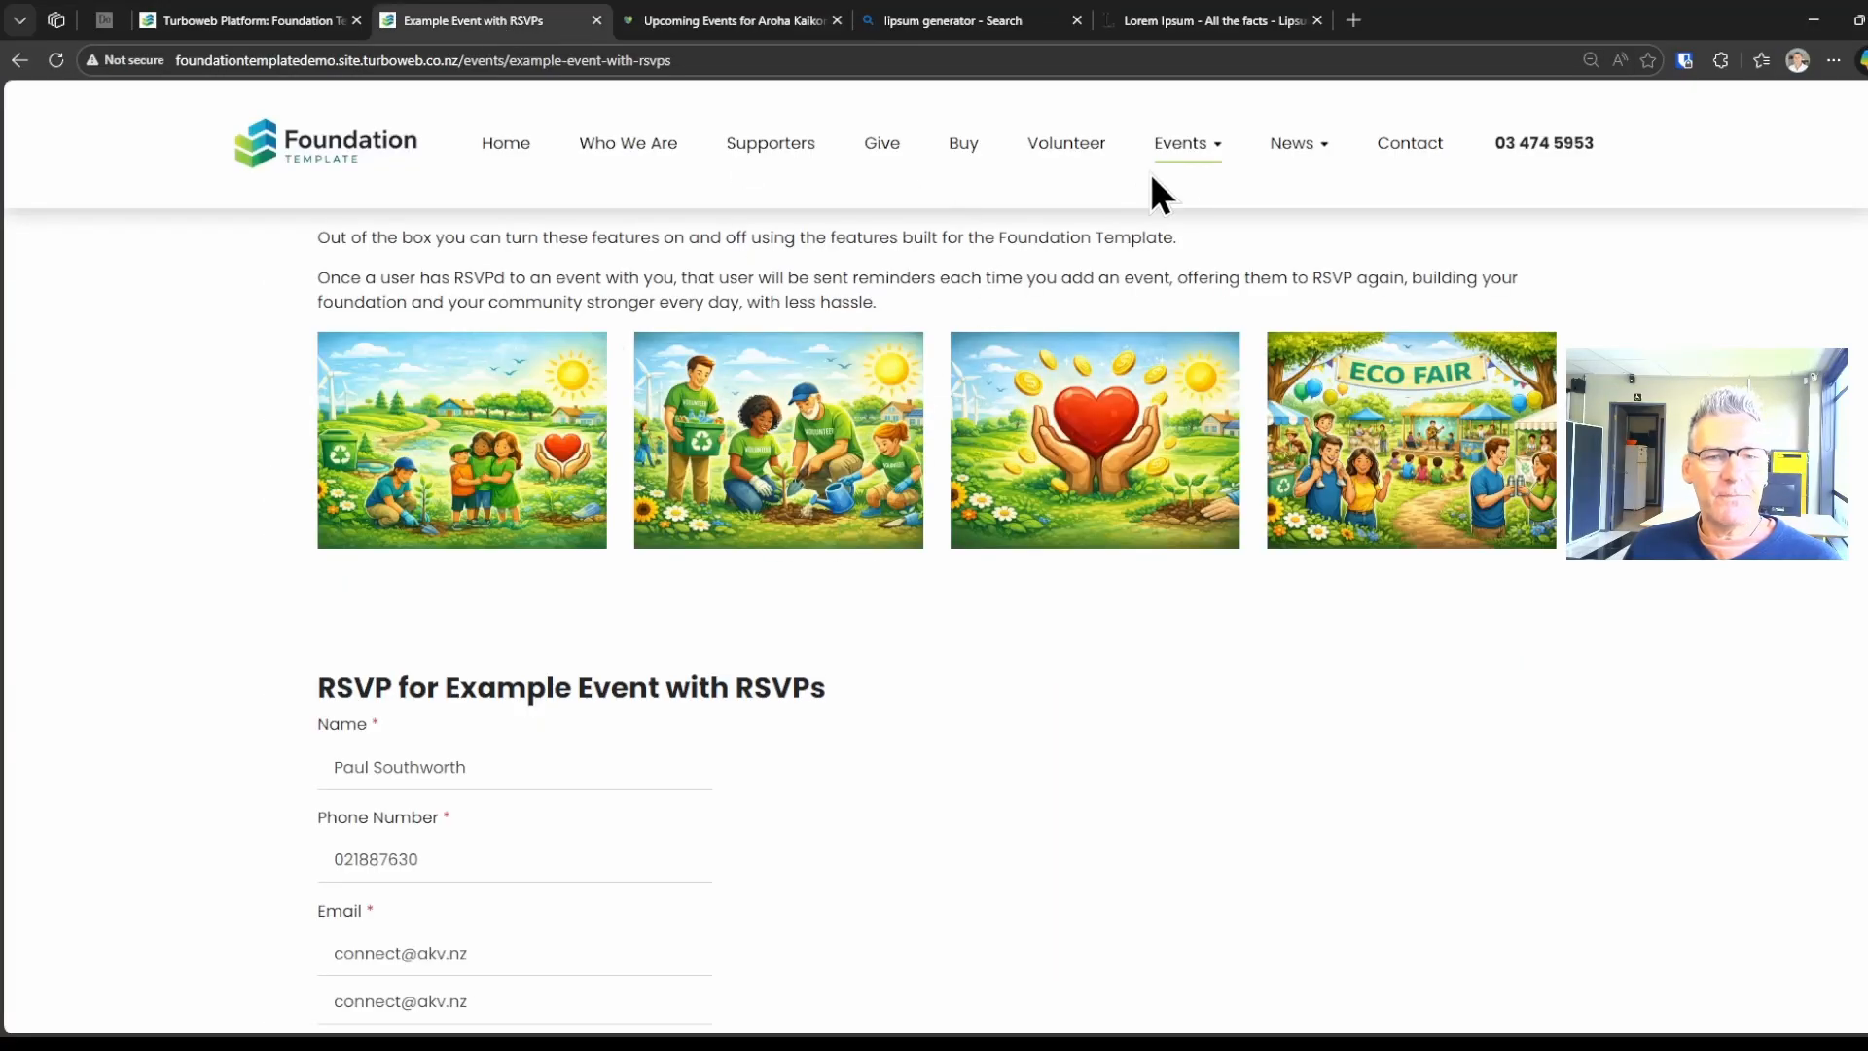
pyautogui.click(1170, 144)
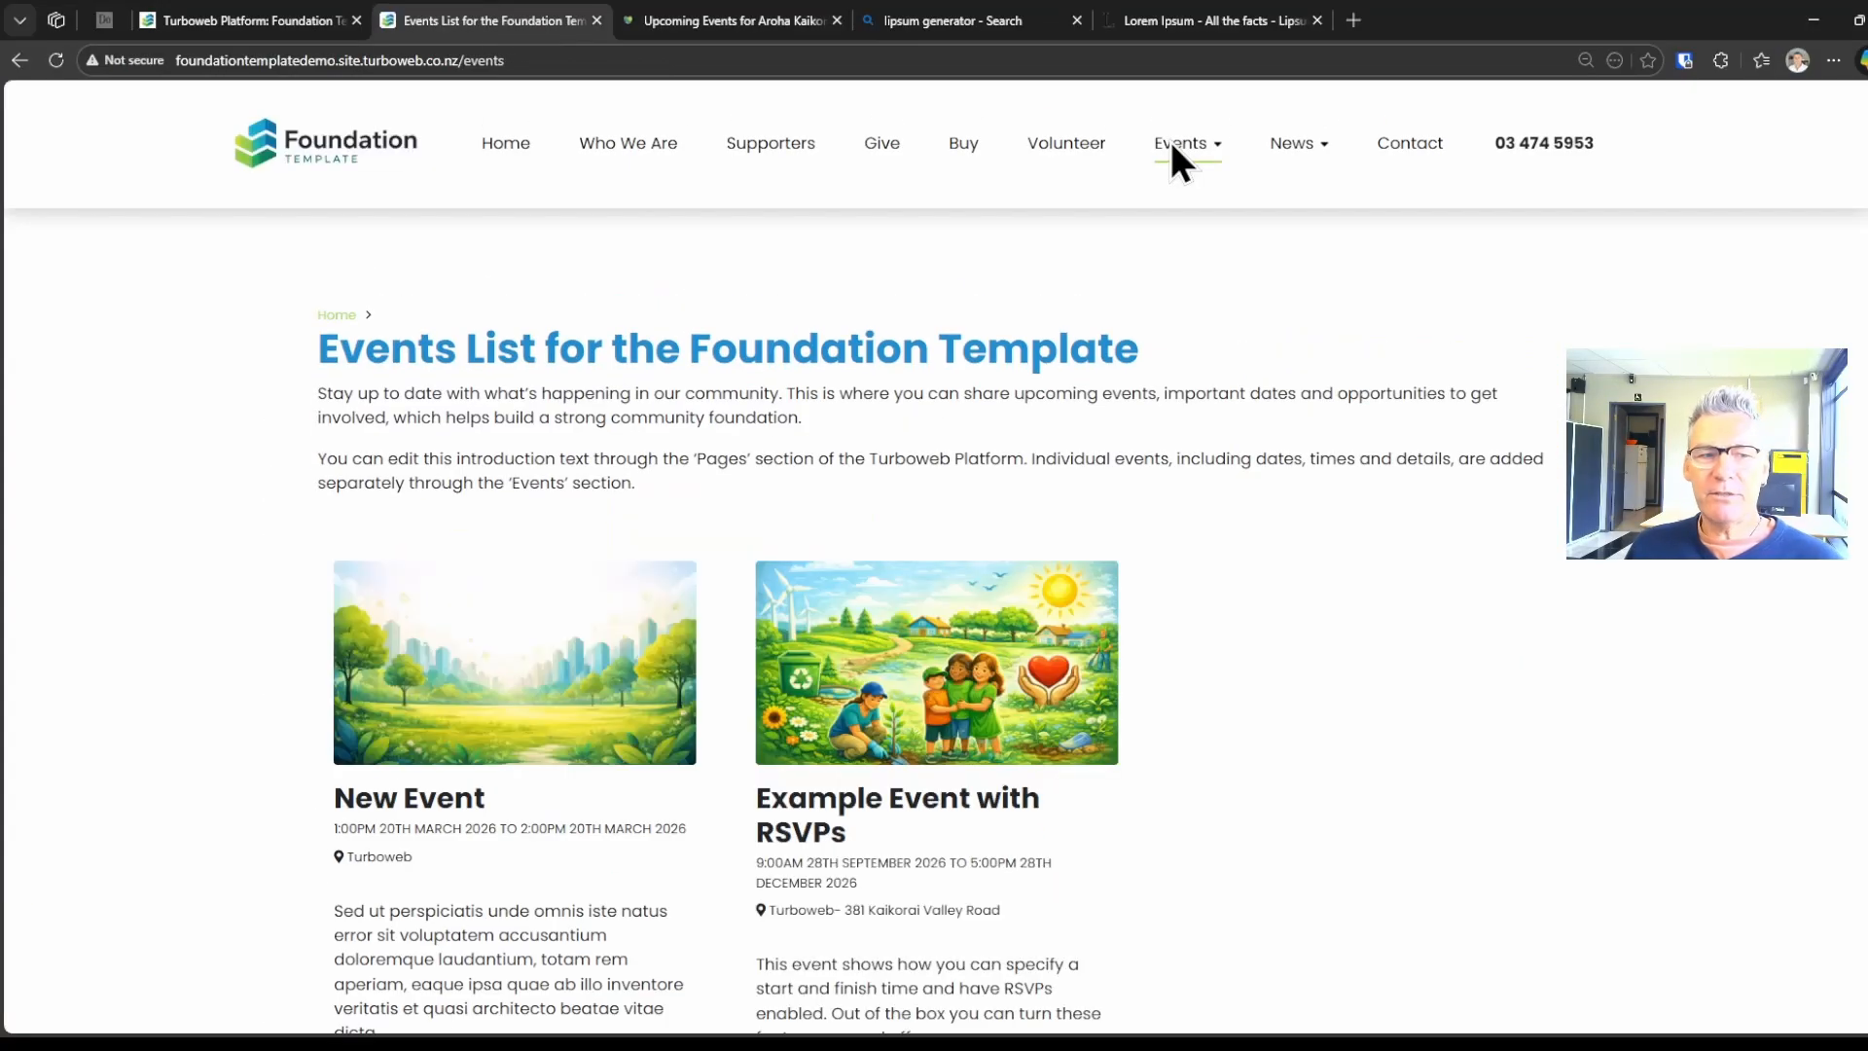
pyautogui.scroll(-2, 1557, 583)
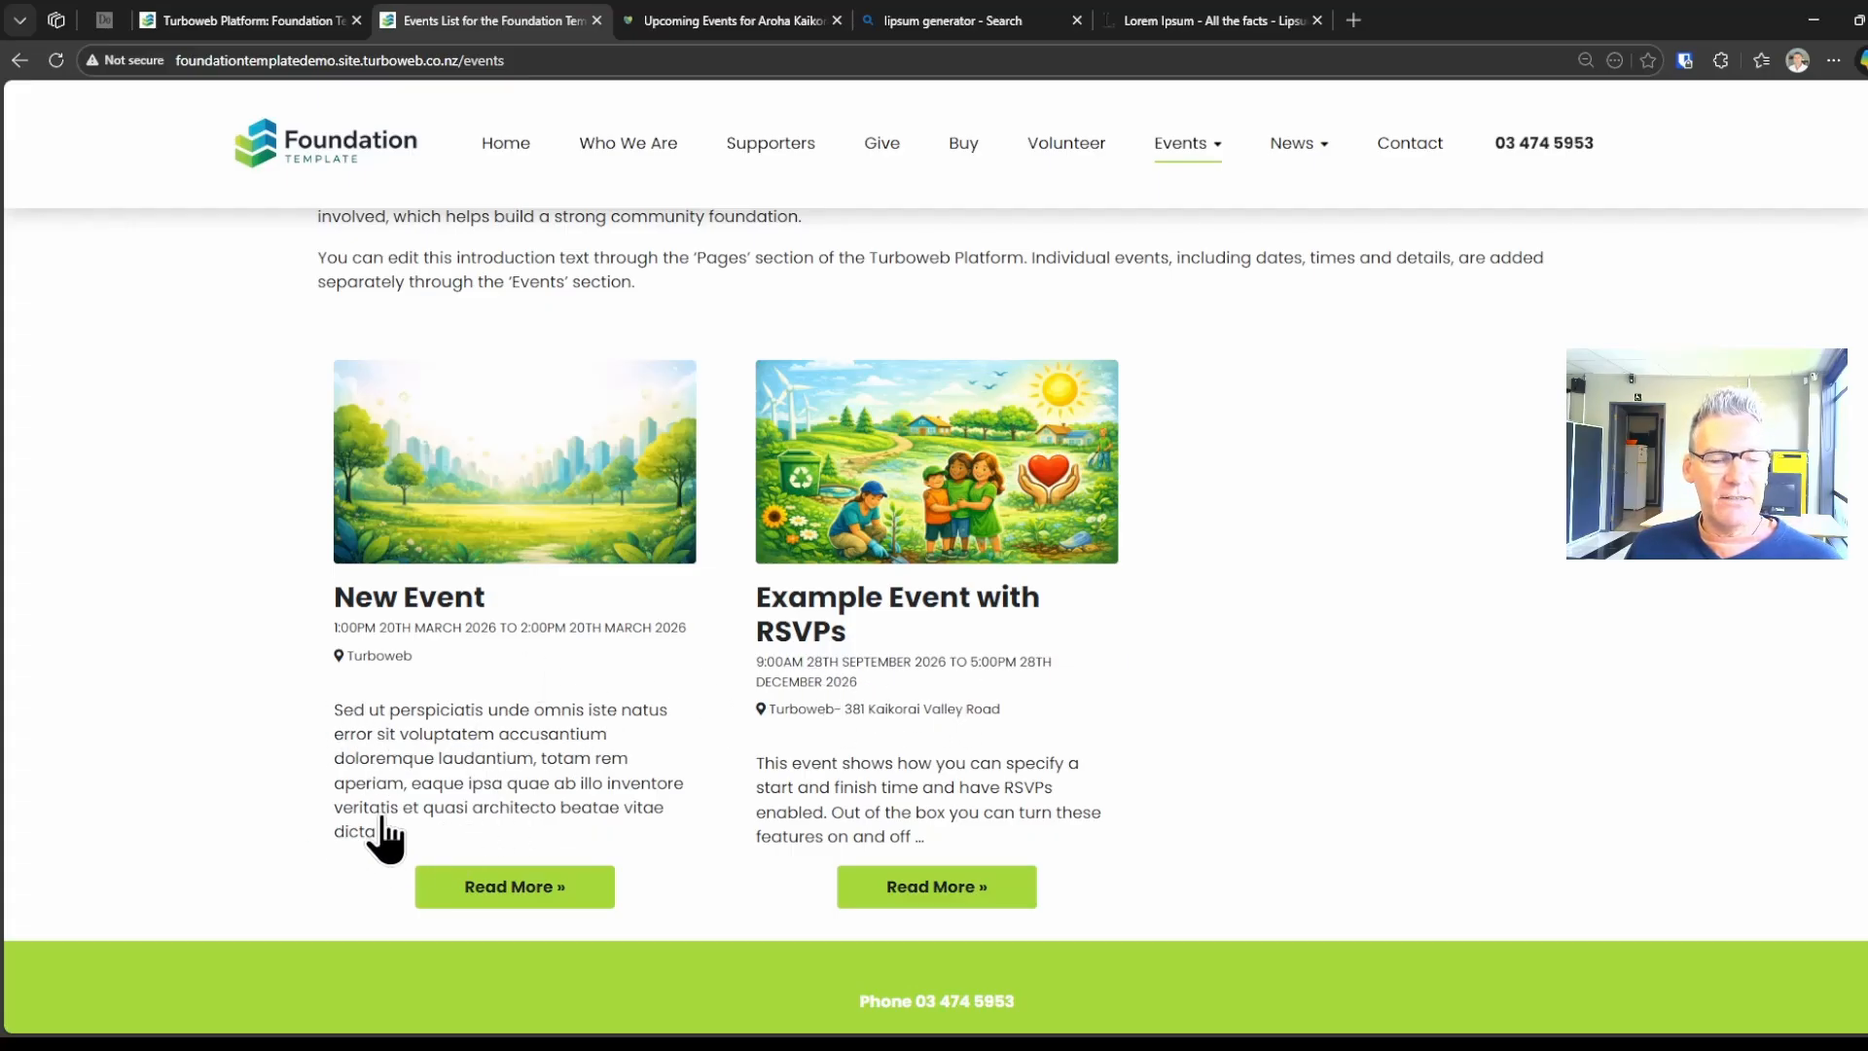
pyautogui.click(508, 883)
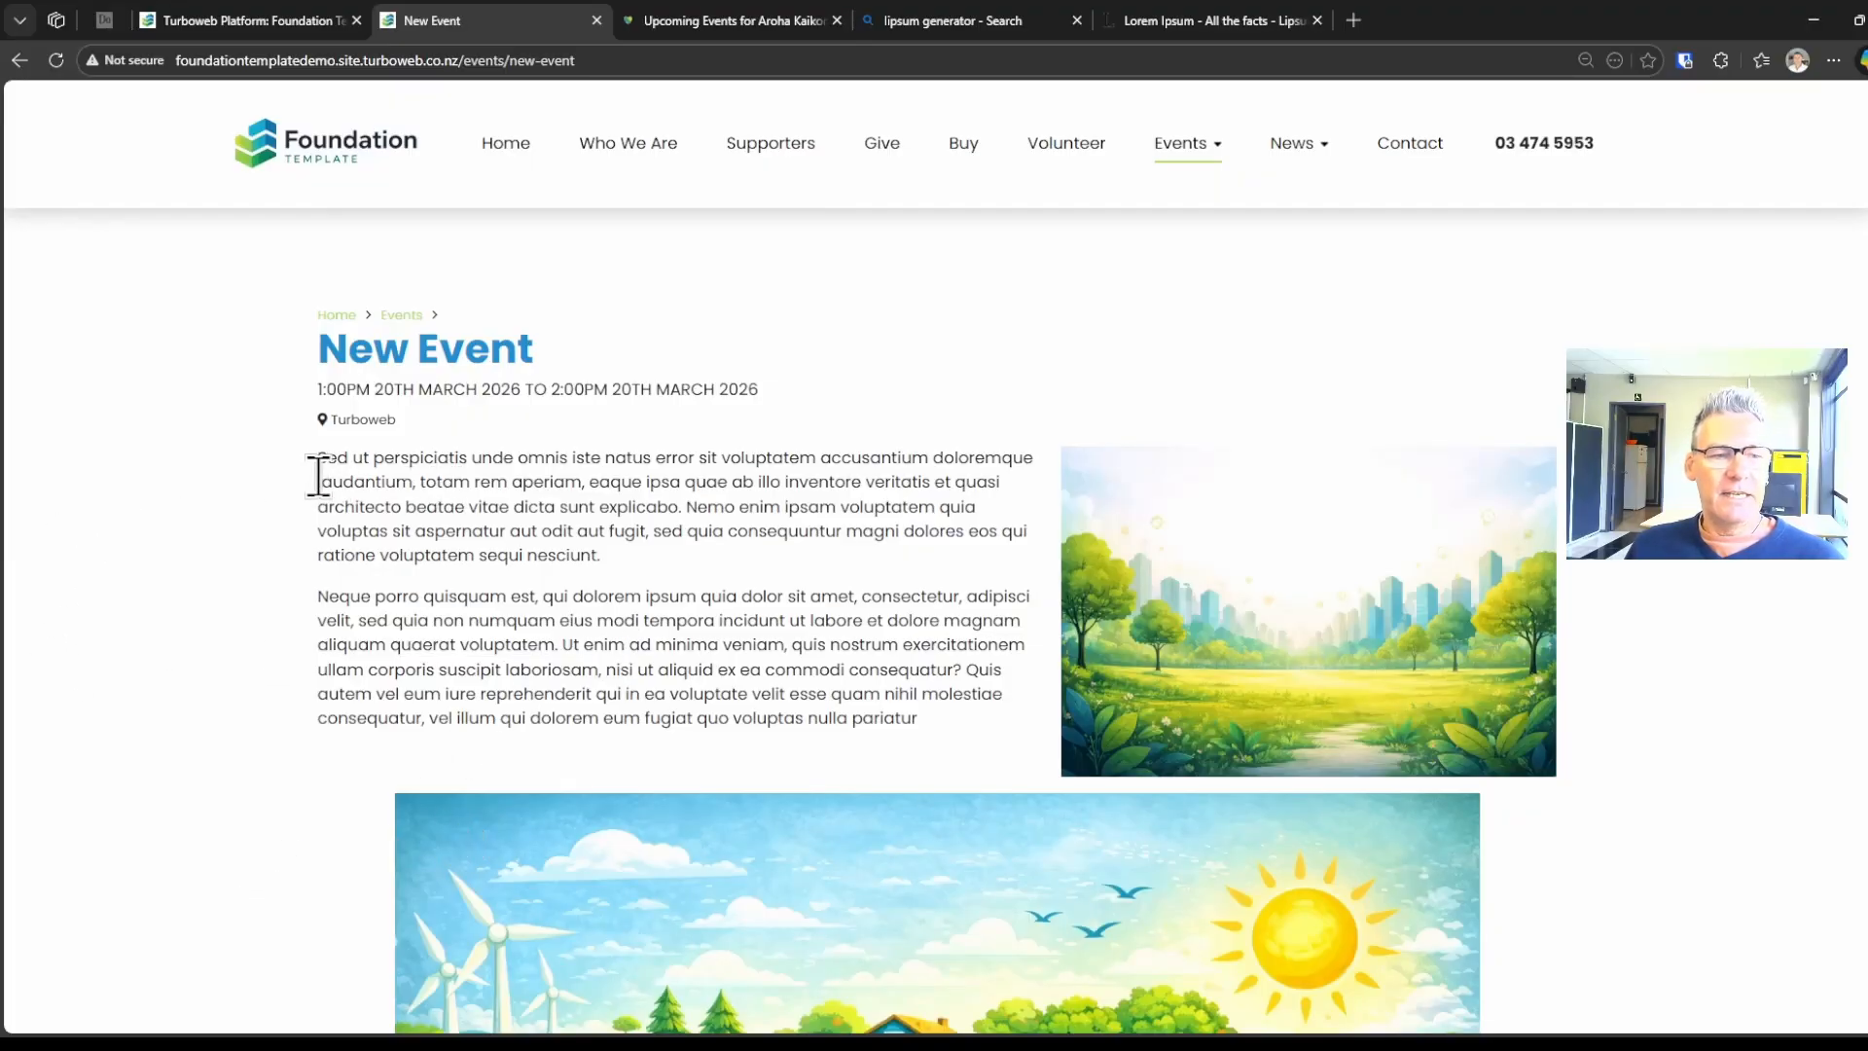
# View both New Event images enlarged, close the viewer and examine the rest of the page down to the RSVP form.
pyautogui.click(1170, 623)
pyautogui.click(1858, 556)
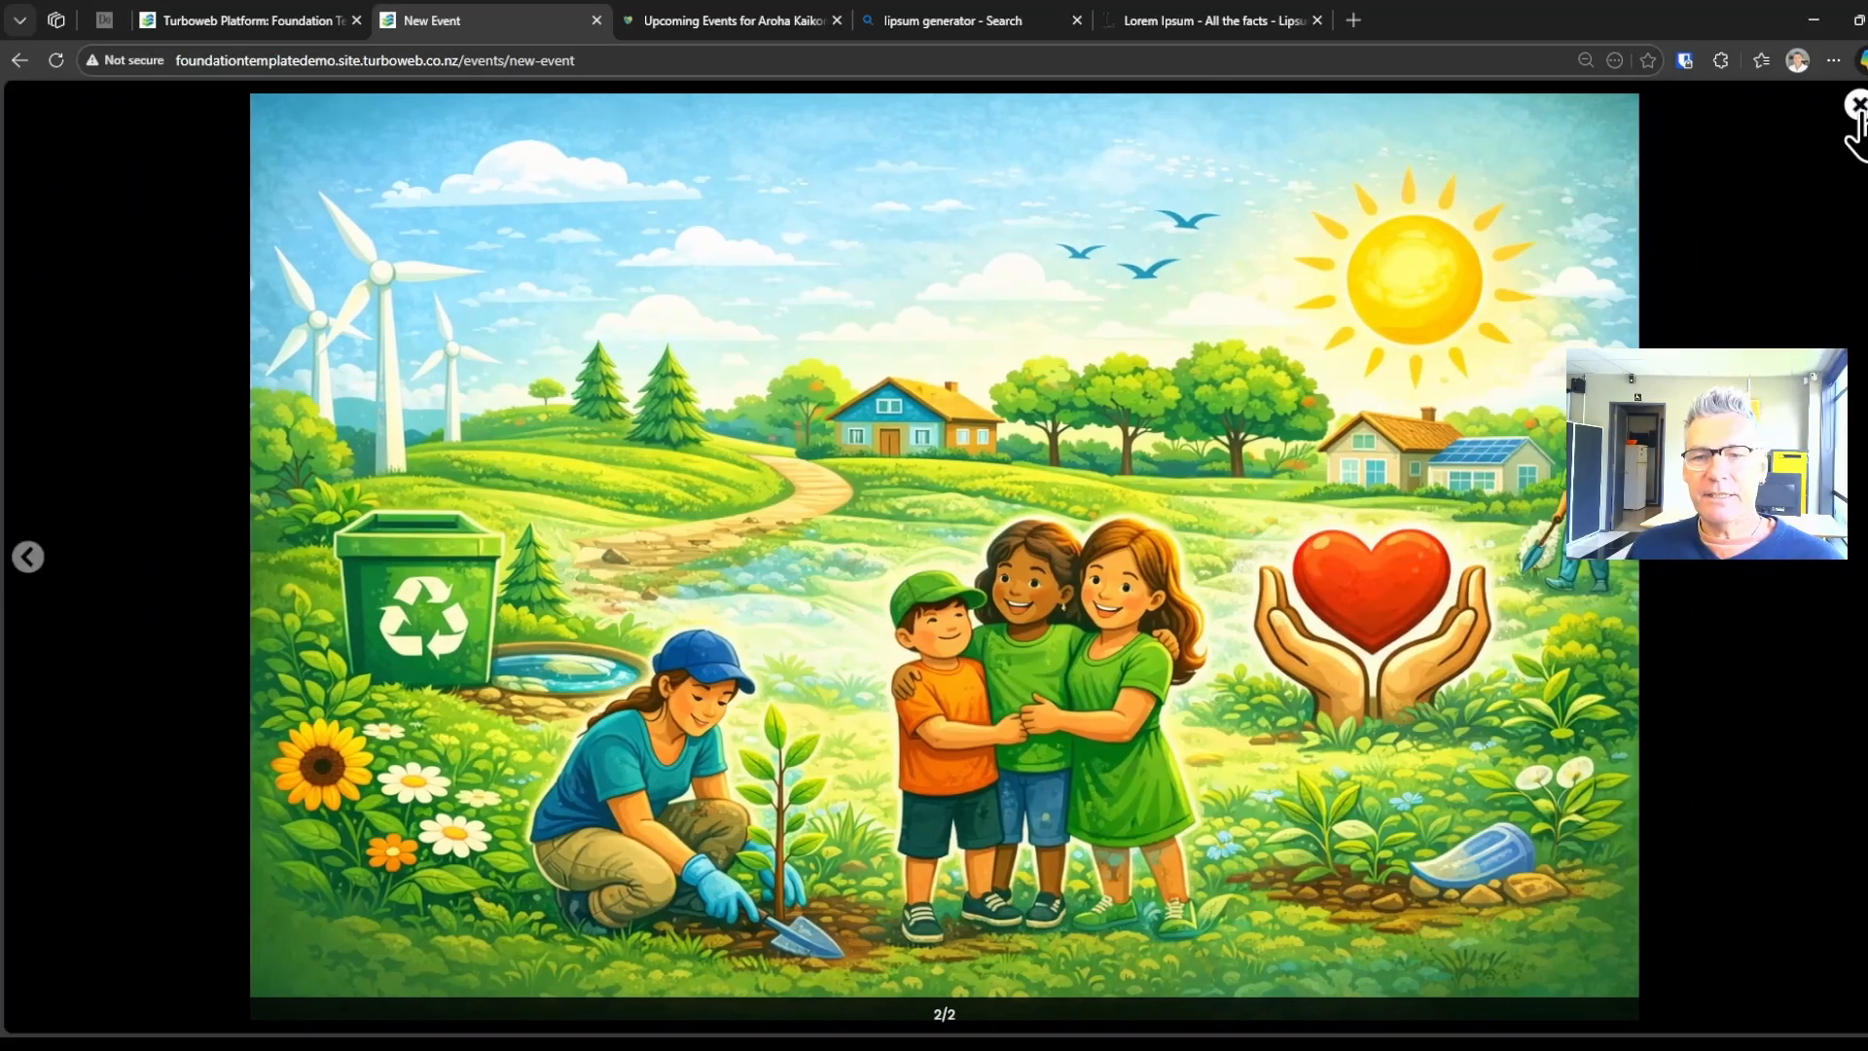
pyautogui.click(1857, 107)
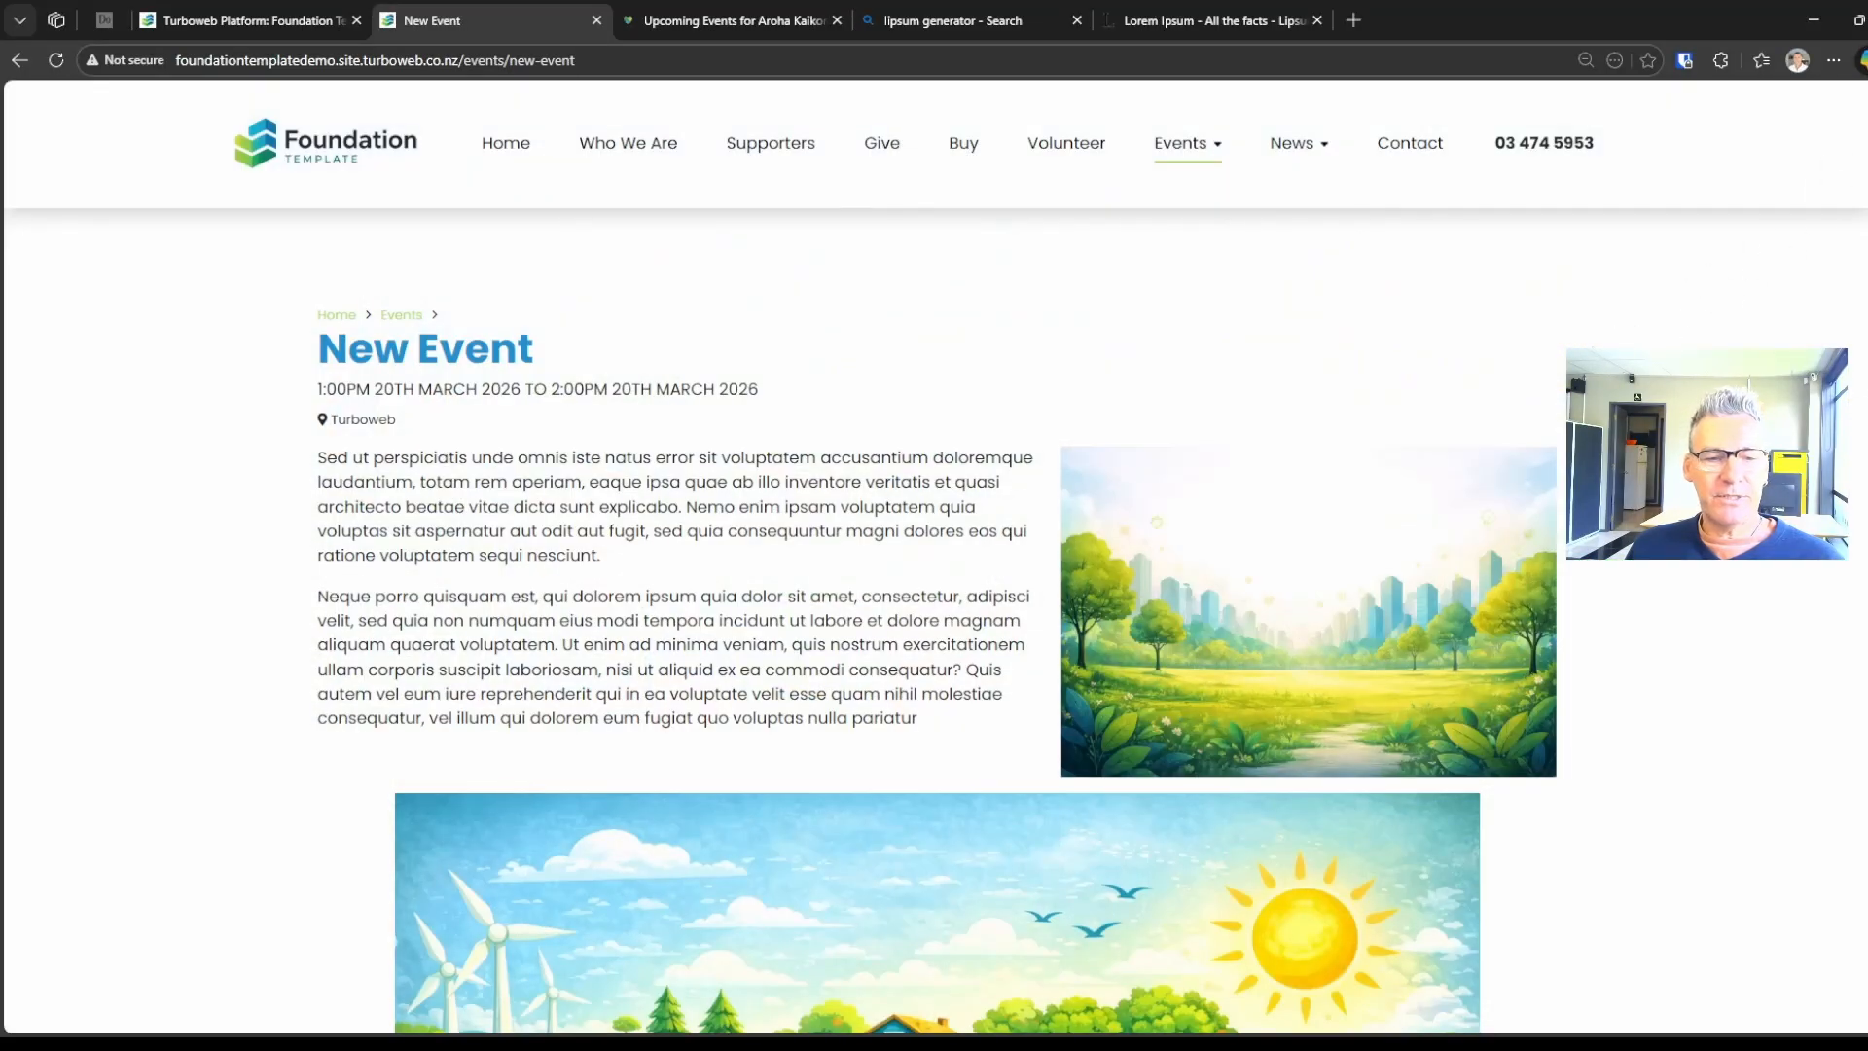
pyautogui.scroll(-6, 1221, 613)
pyautogui.scroll(-5, 1228, 623)
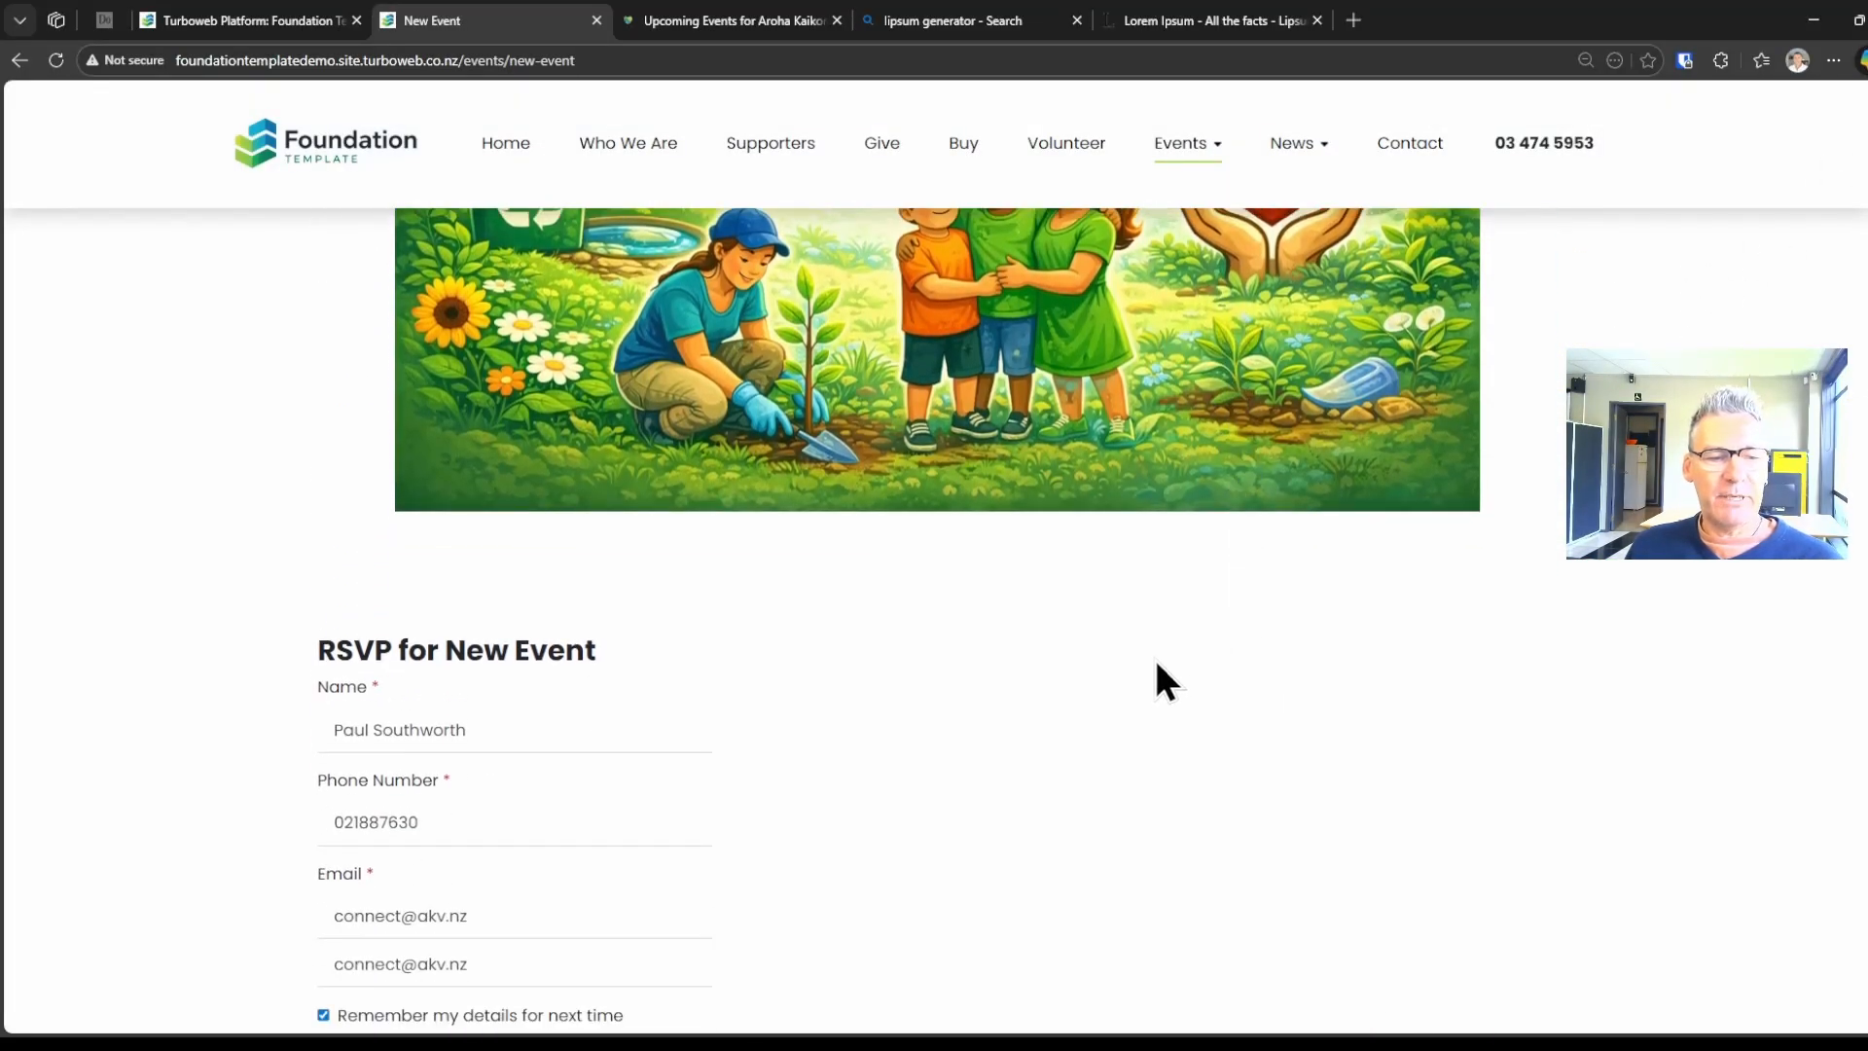